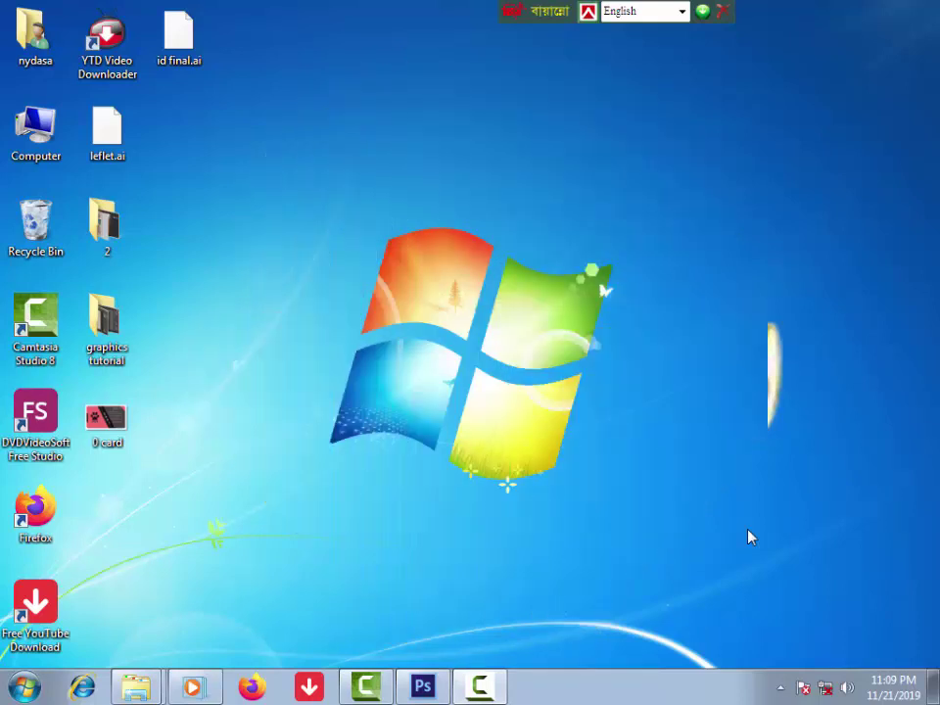
Create an Untitled-1 document 3.5 × 2 inches at 300 ppi in CMYK
left_click(423, 687)
left_click(51, 11)
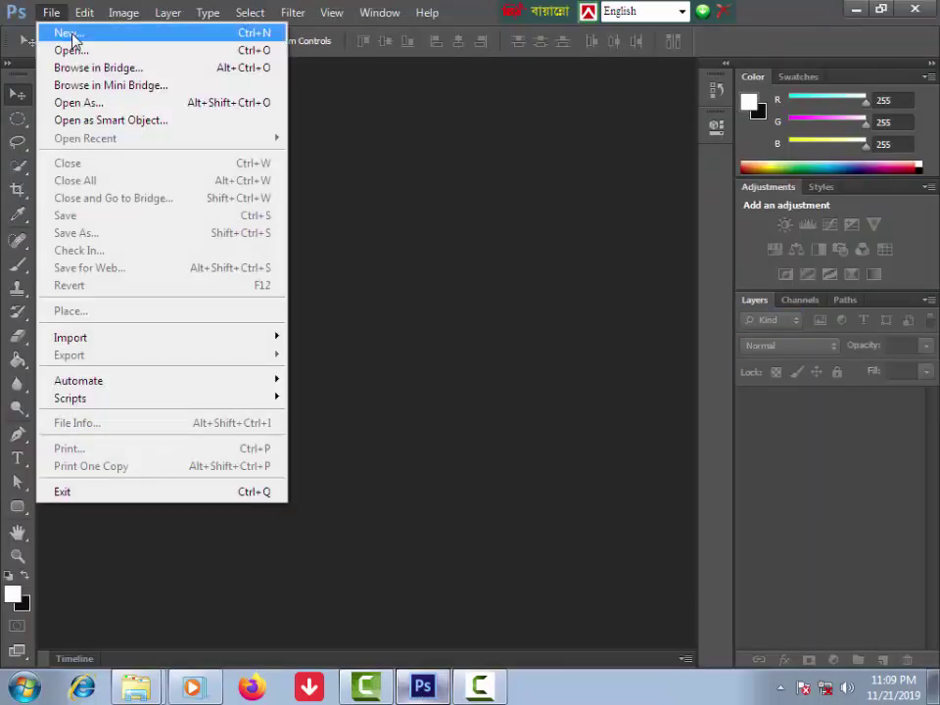
left_click(60, 32)
key("Tab")
type("3.5")
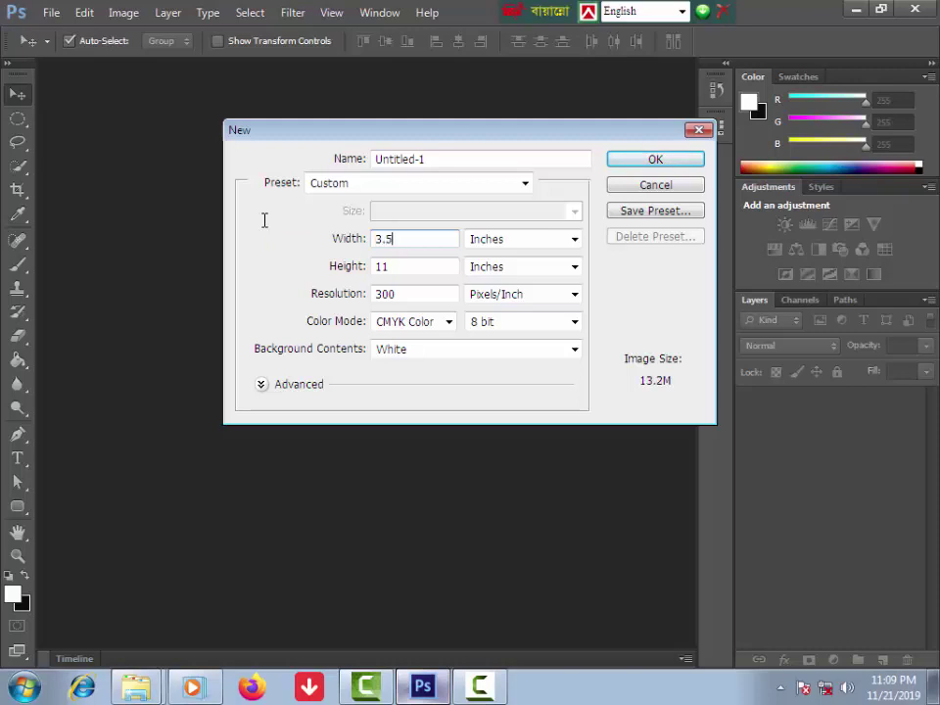
key("Tab")
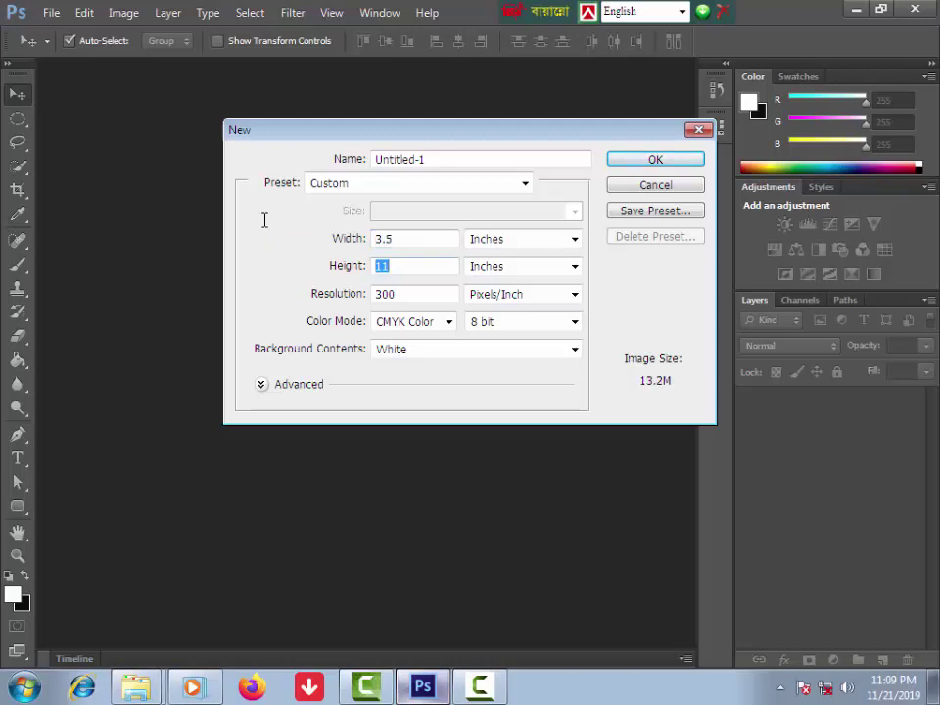
type("2")
key("Tab")
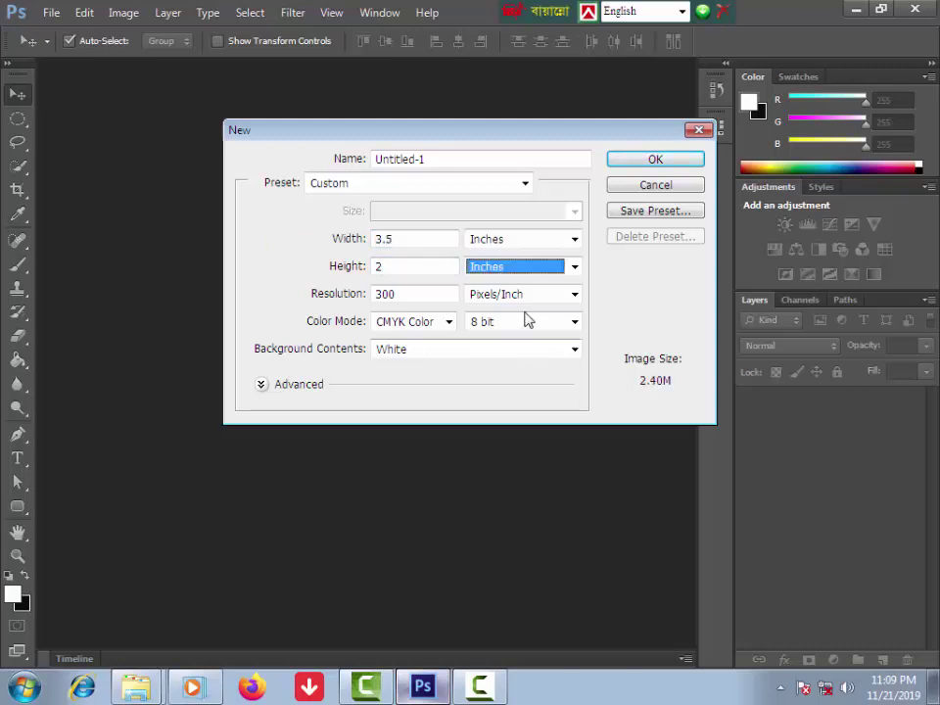
left_click(661, 160)
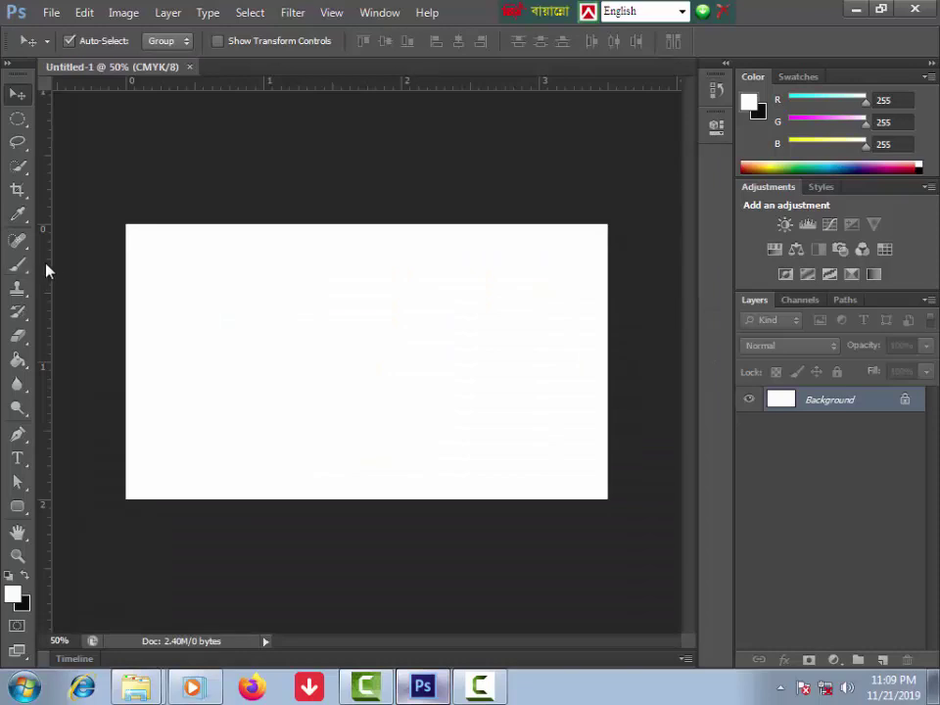
Drag guides from the rulers onto the canvas's left, top, bottom and right edges
left_click_drag(46, 270, 125, 272)
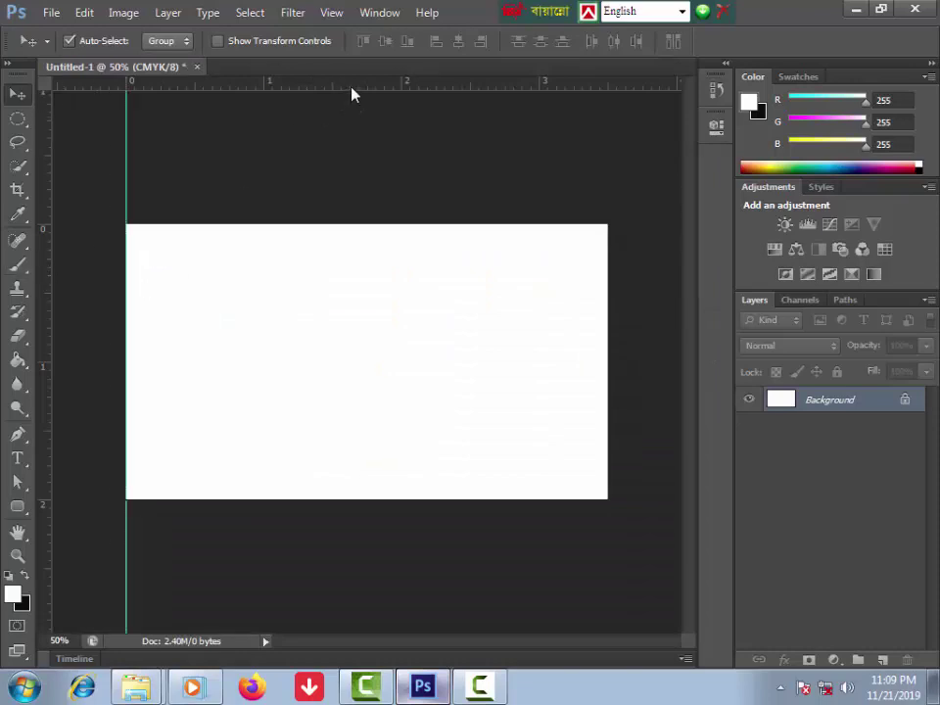
left_click_drag(354, 94, 365, 224)
left_click_drag(440, 92, 457, 499)
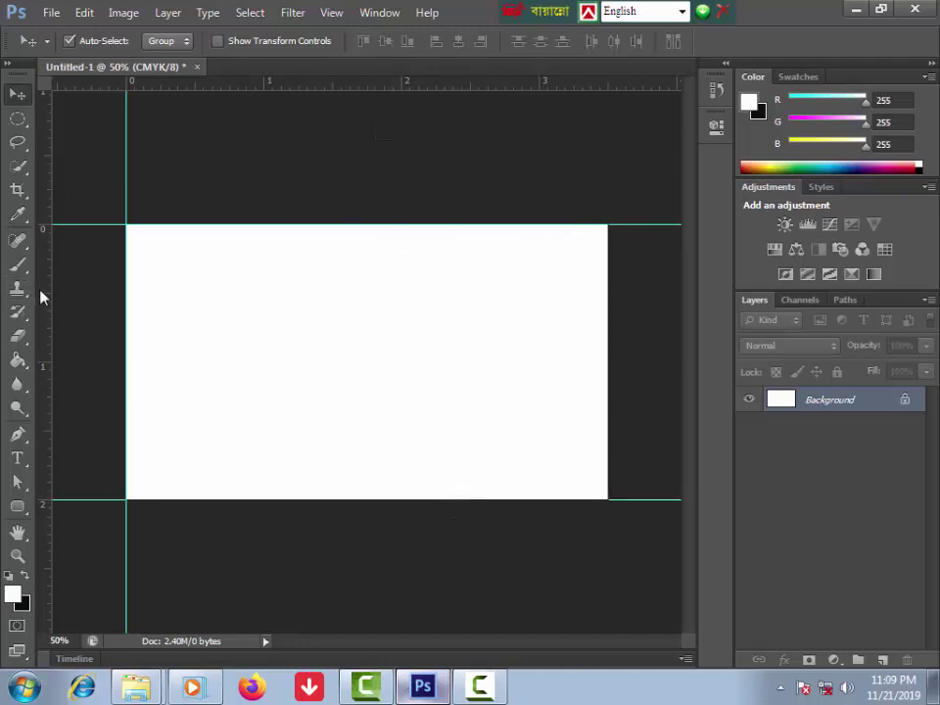
mouse_move(41, 297)
left_mouse_down()
mouse_move(384, 349)
mouse_move(619, 365)
mouse_move(607, 366)
left_mouse_up()
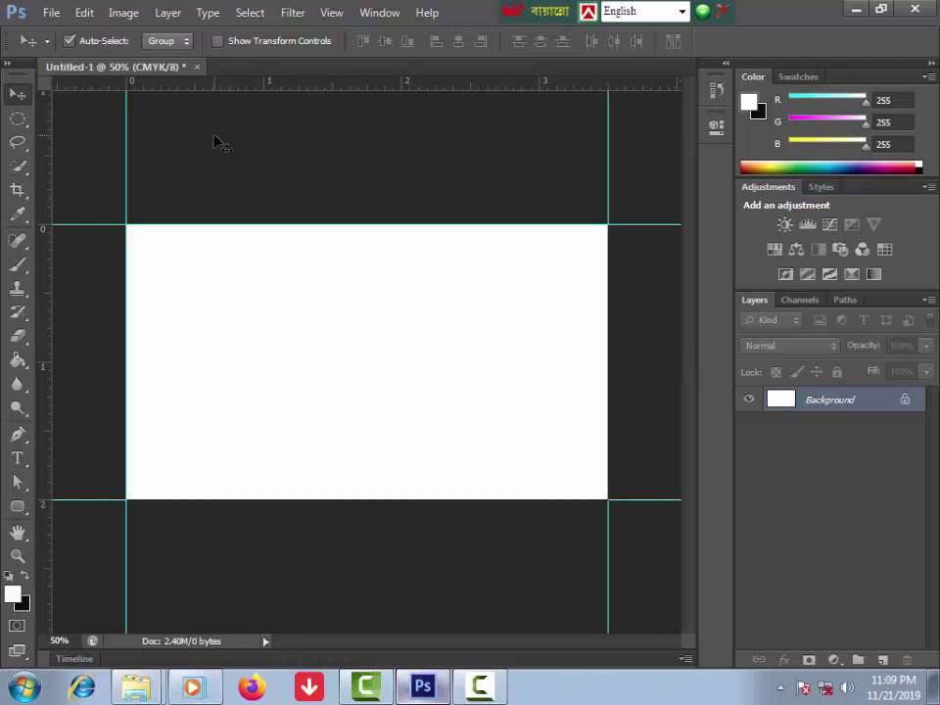
Add a vertical guide at .2 in with View > New Guide for the left margin
left_click(331, 12)
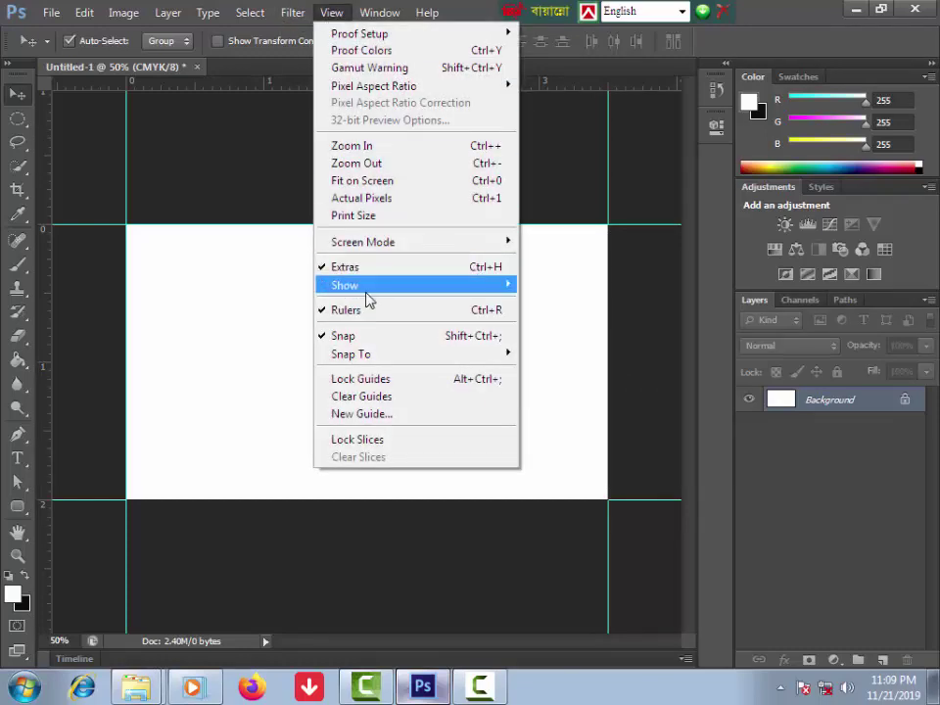
left_click(381, 414)
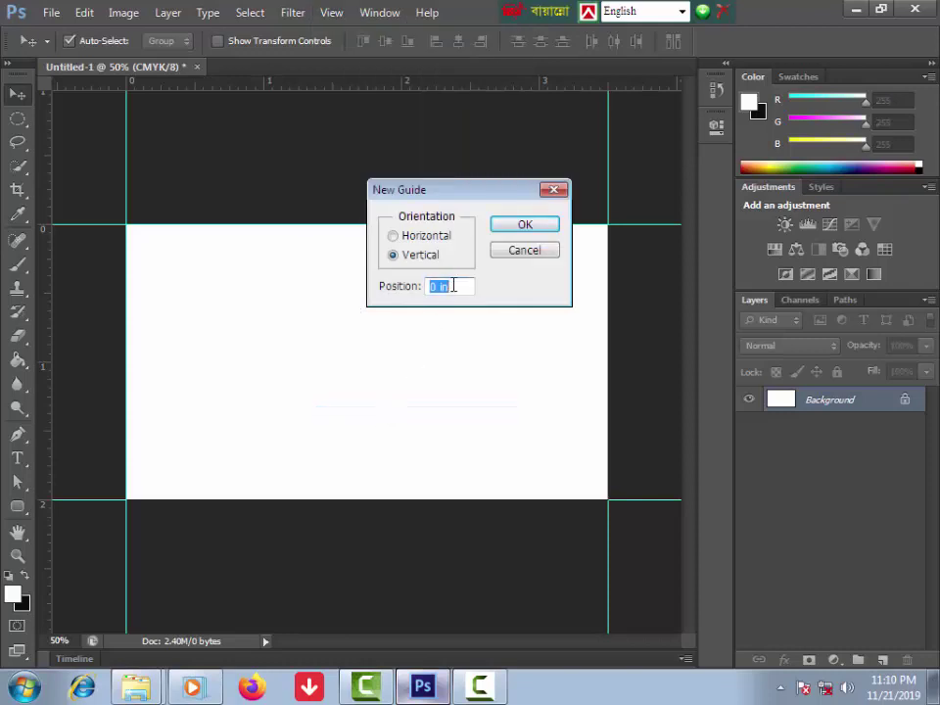
key("BackSpace")
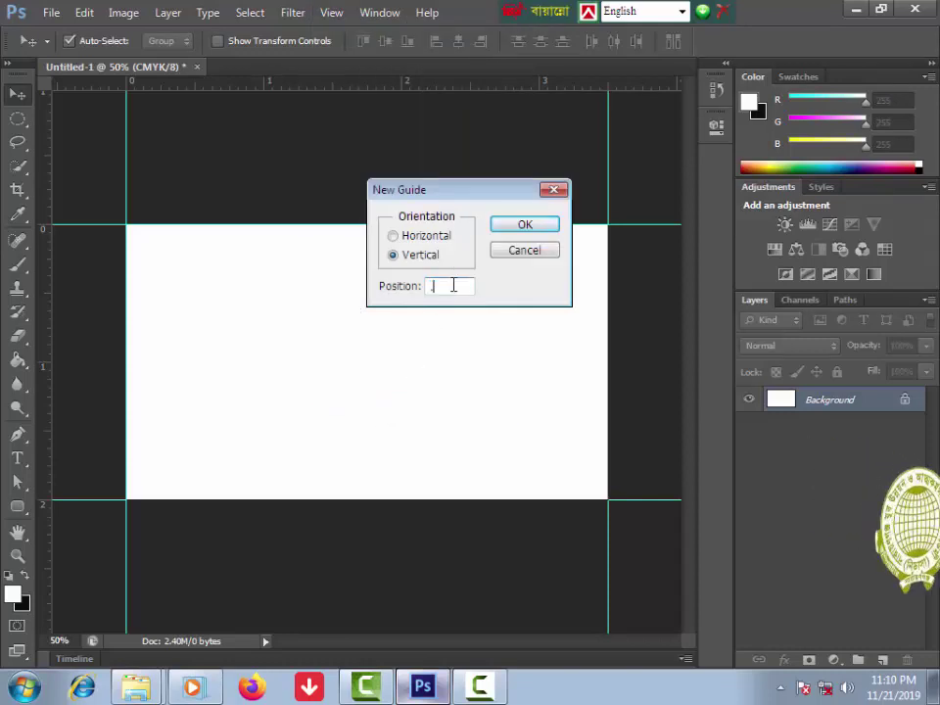
type(".25")
left_click(546, 224)
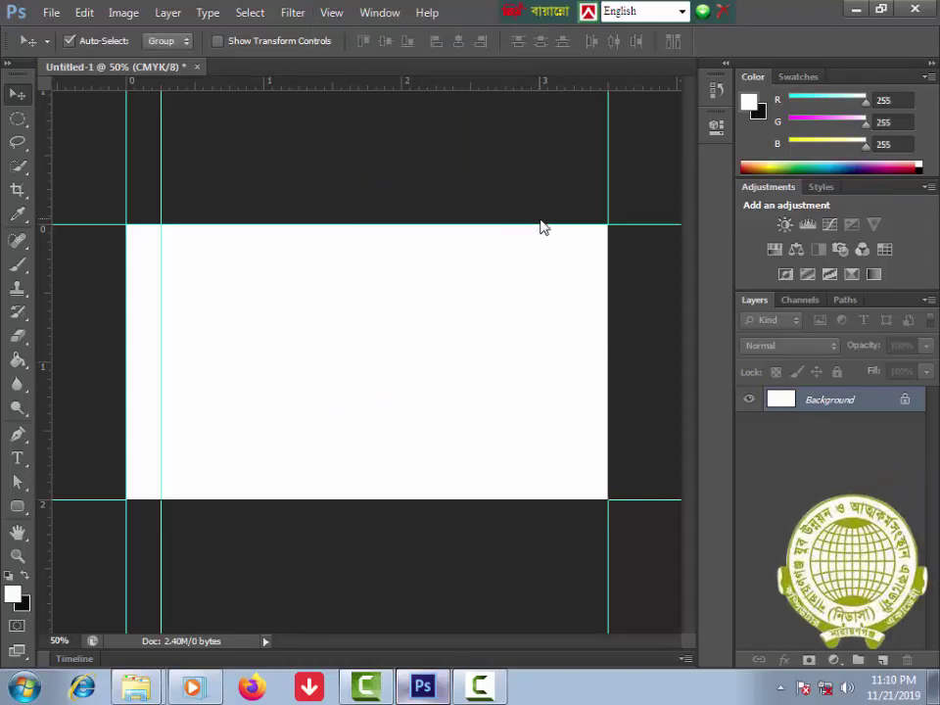
Use a margin-sized marquee at the top-right corner to place the right margin guide
left_click_drag(17, 118, 98, 112)
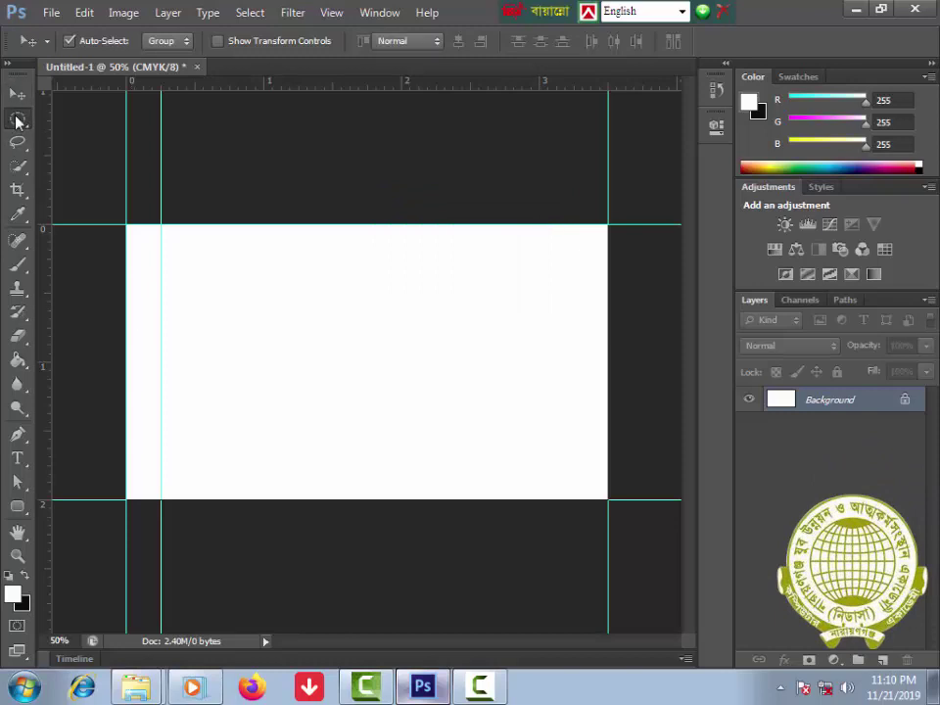
left_click_drag(127, 225, 159, 294)
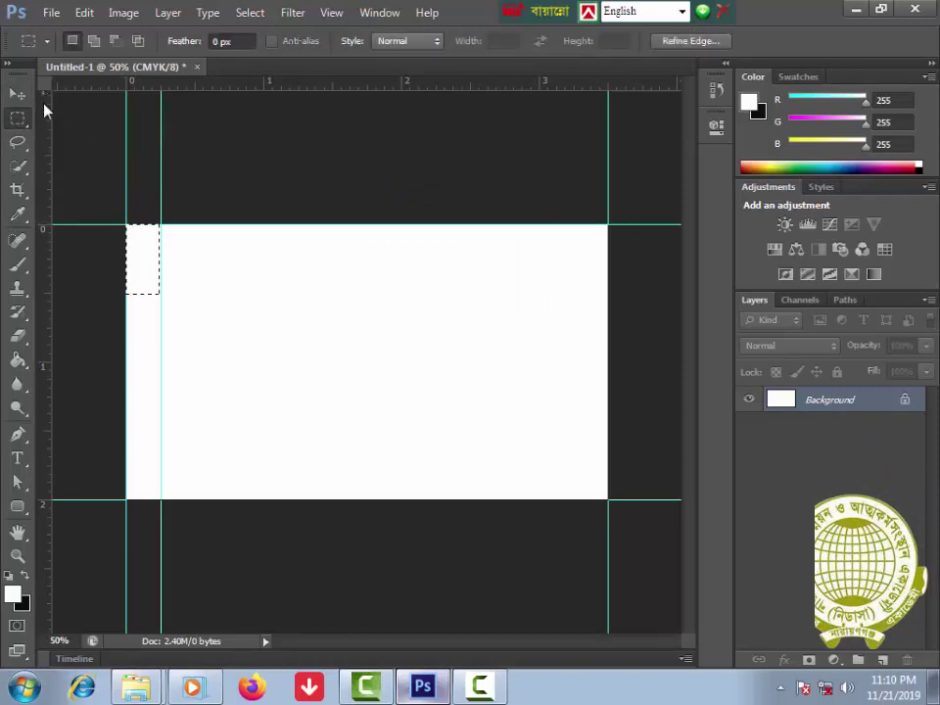
mouse_move(143, 248)
left_mouse_down()
mouse_move(426, 277)
mouse_move(588, 255)
left_mouse_up()
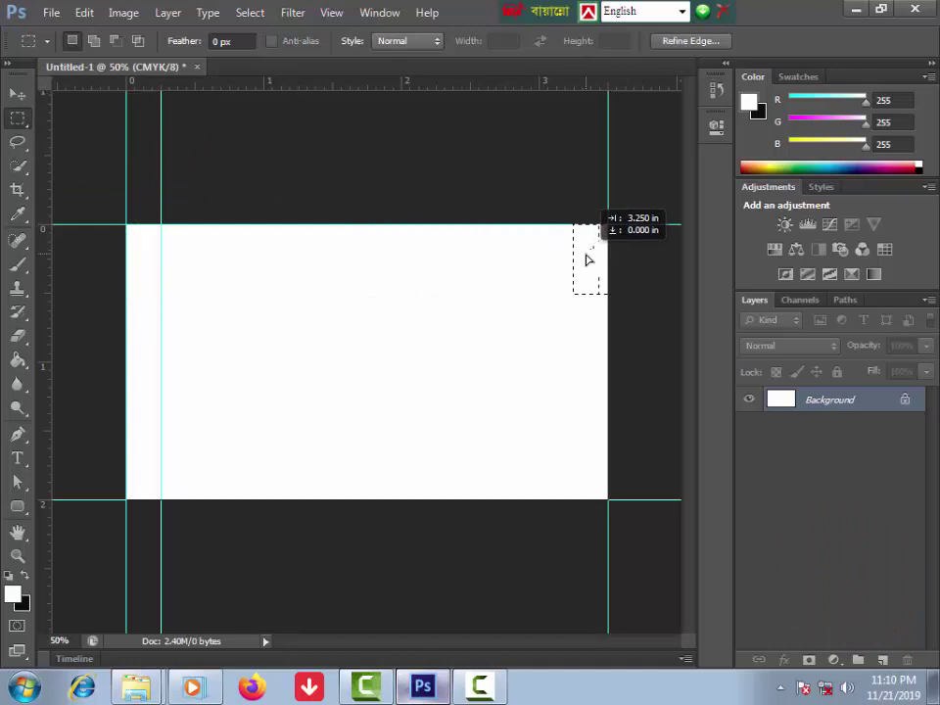
left_click_drag(46, 262, 574, 300)
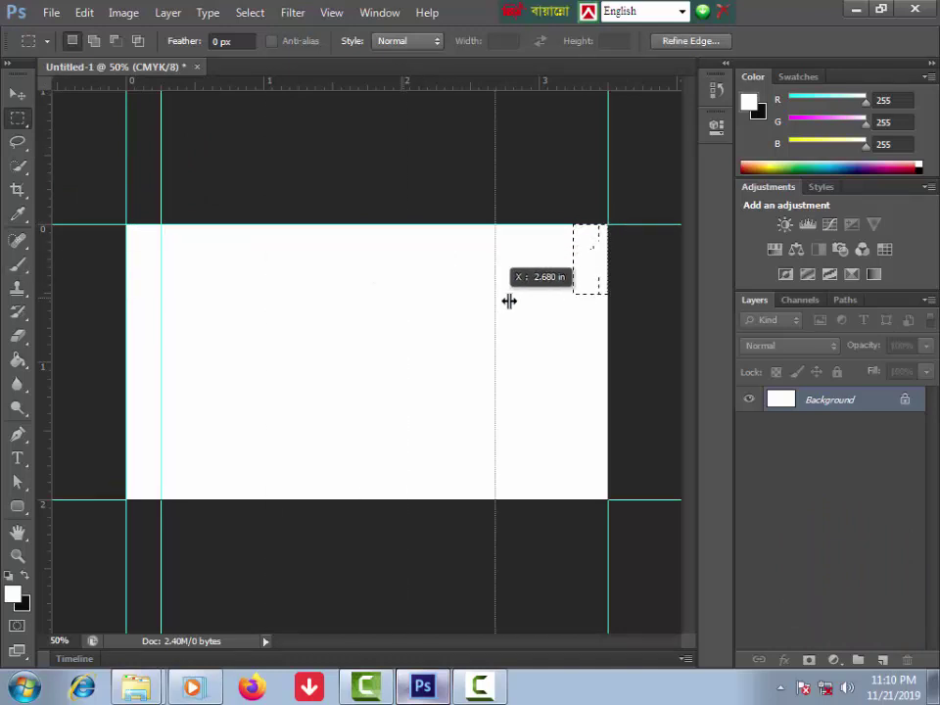
left_click(543, 365)
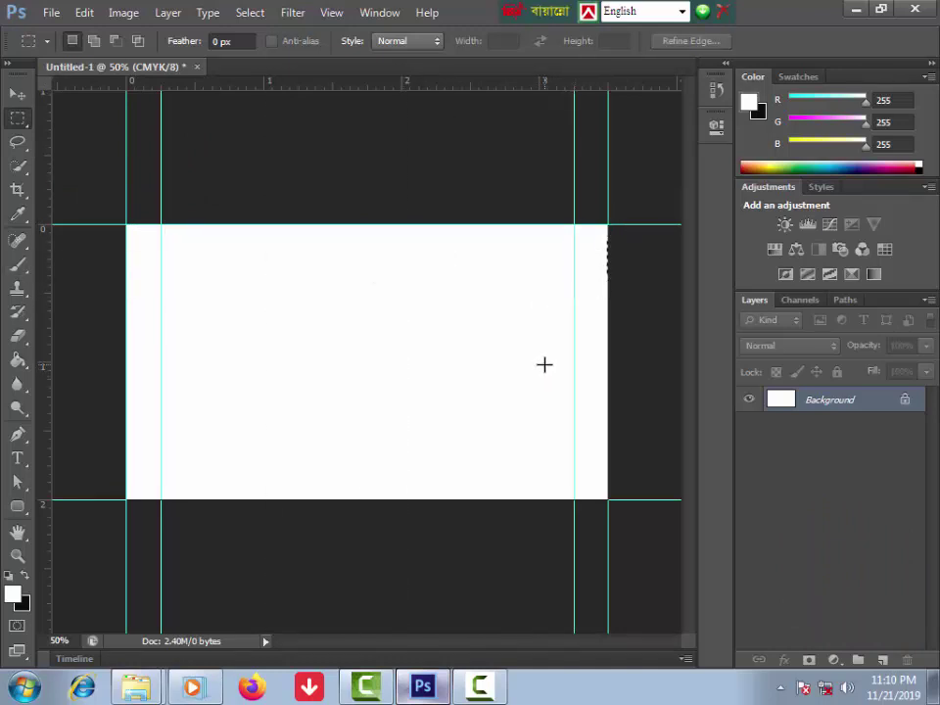
Add a horizontal guide at .25 in below the top edge via New Guide
left_click(333, 12)
left_click(367, 416)
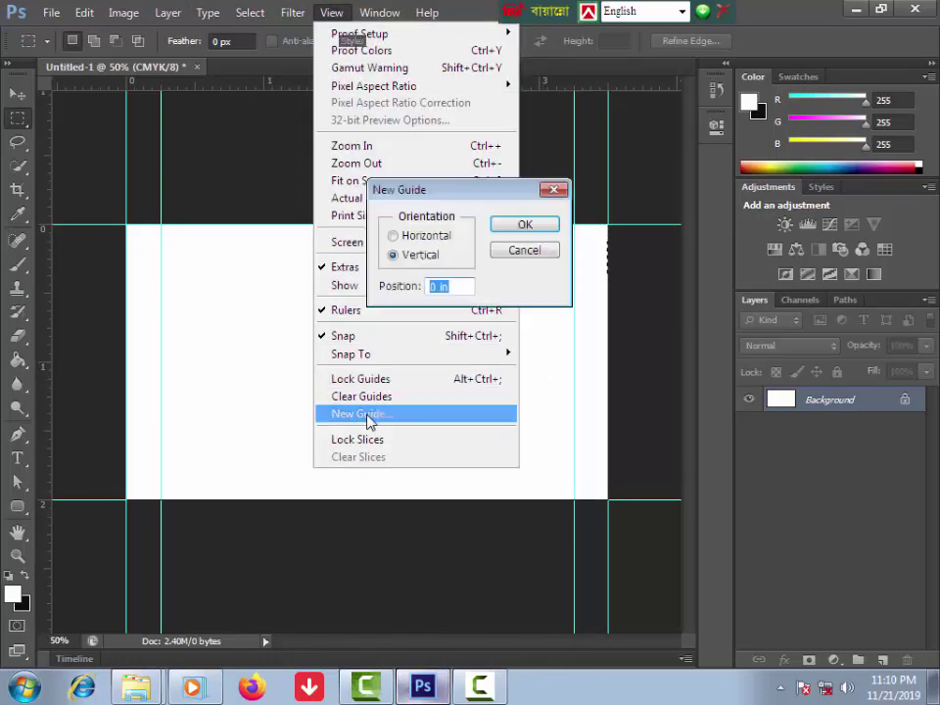
left_click(395, 237)
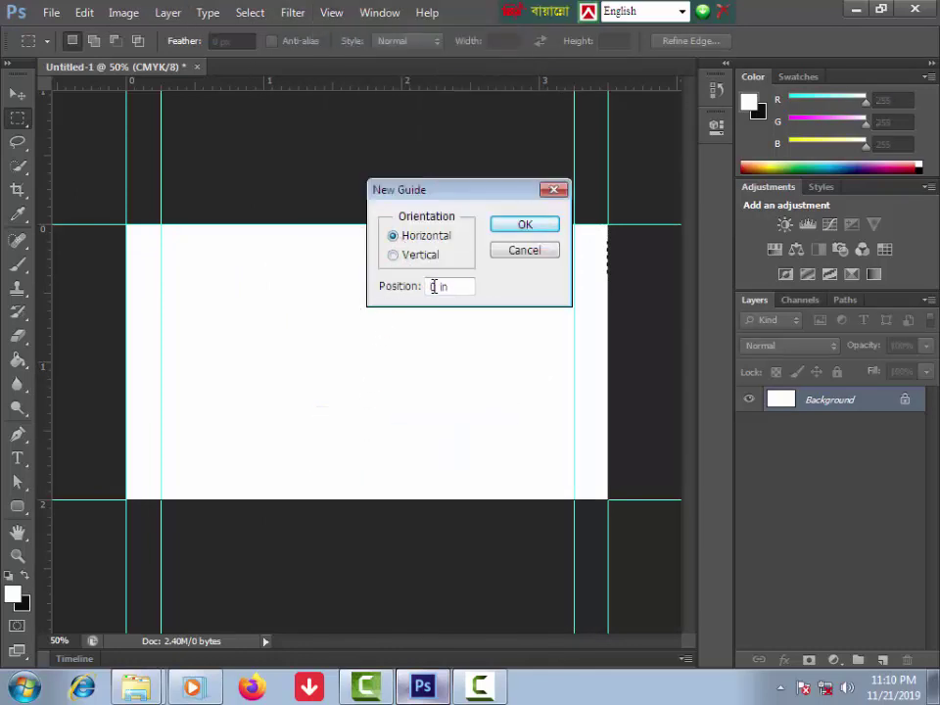
type(".25")
left_click(510, 231)
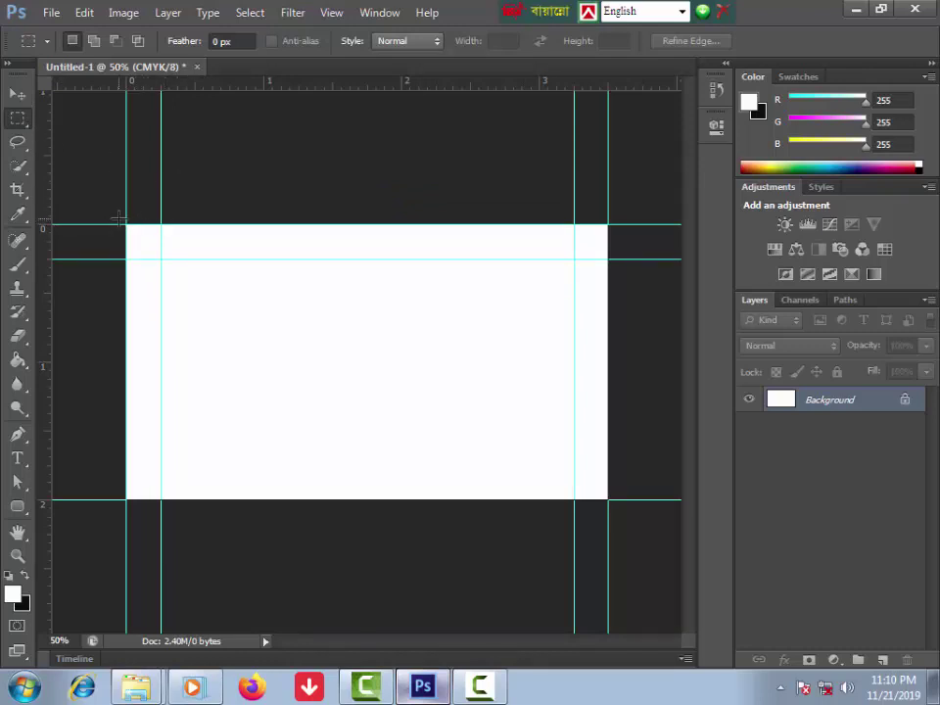
Place the bottom margin guide using the marquee at the bottom-left corner, then deselect
mouse_move(119, 217)
left_mouse_down()
mouse_move(161, 257)
mouse_move(162, 403)
mouse_move(150, 485)
left_mouse_up()
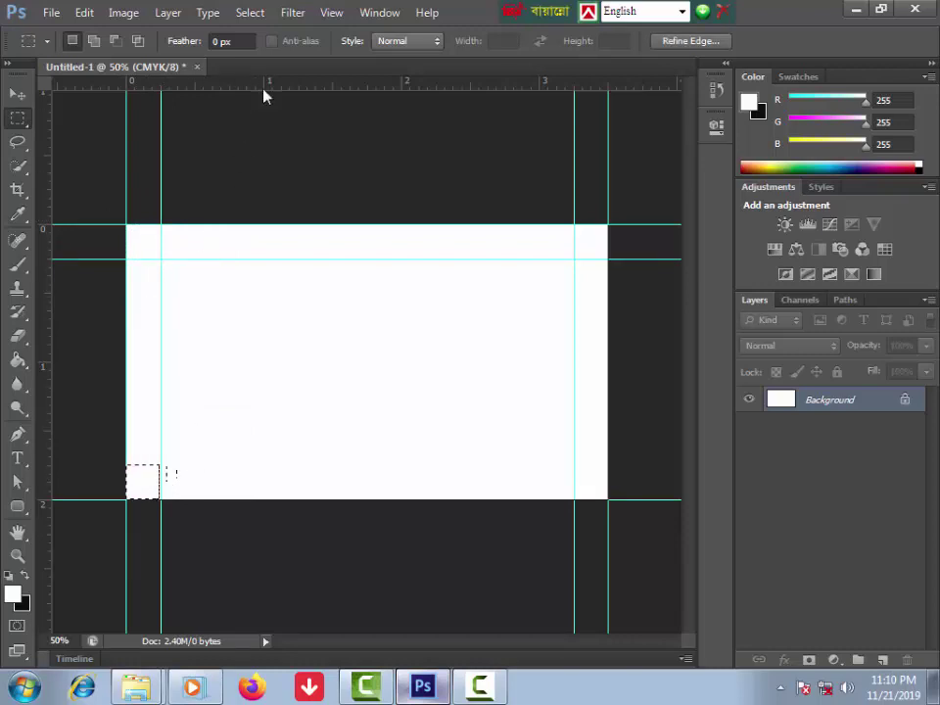
left_click_drag(264, 95, 274, 465)
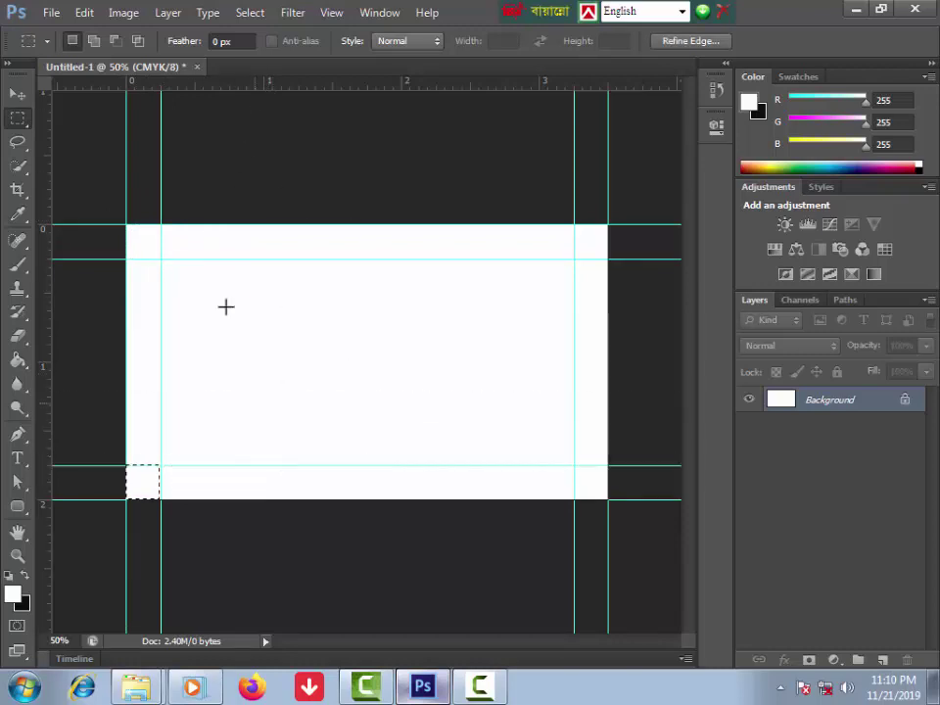
key("v")
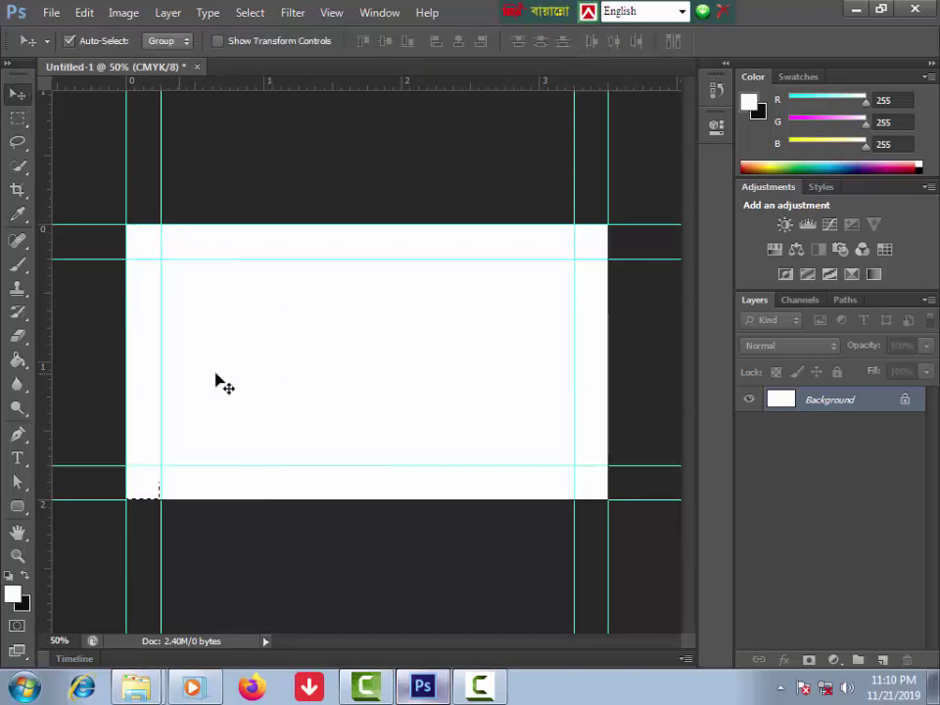
key("ctrl+d")
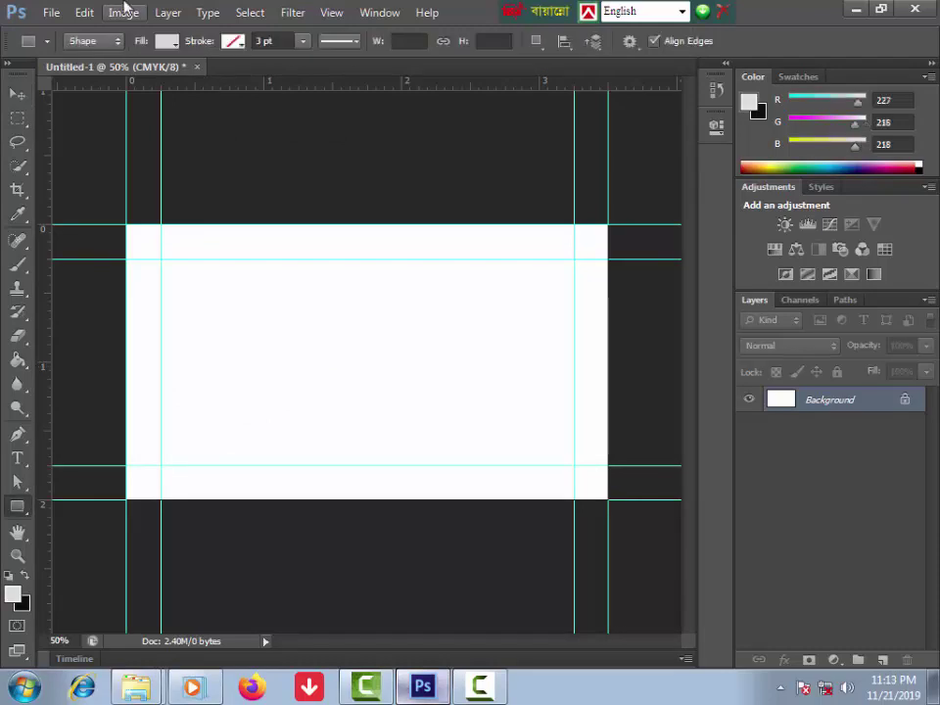
Convert the Background into Layer 0 and add a vertical guide at the card's centre
right_click(837, 401)
left_click(701, 352)
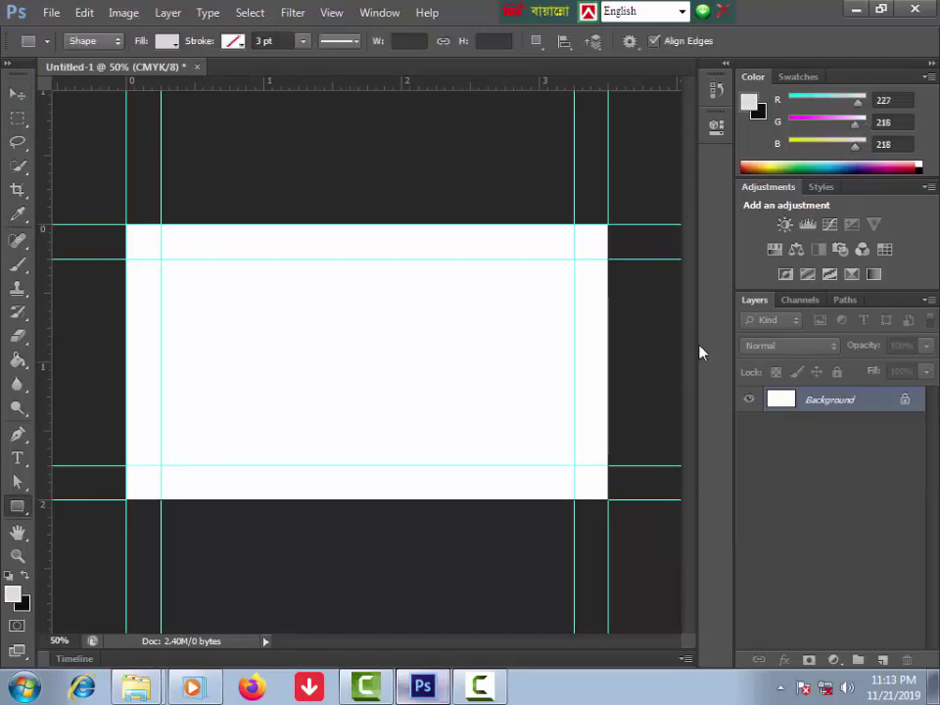
double_click(910, 405)
left_click(646, 222)
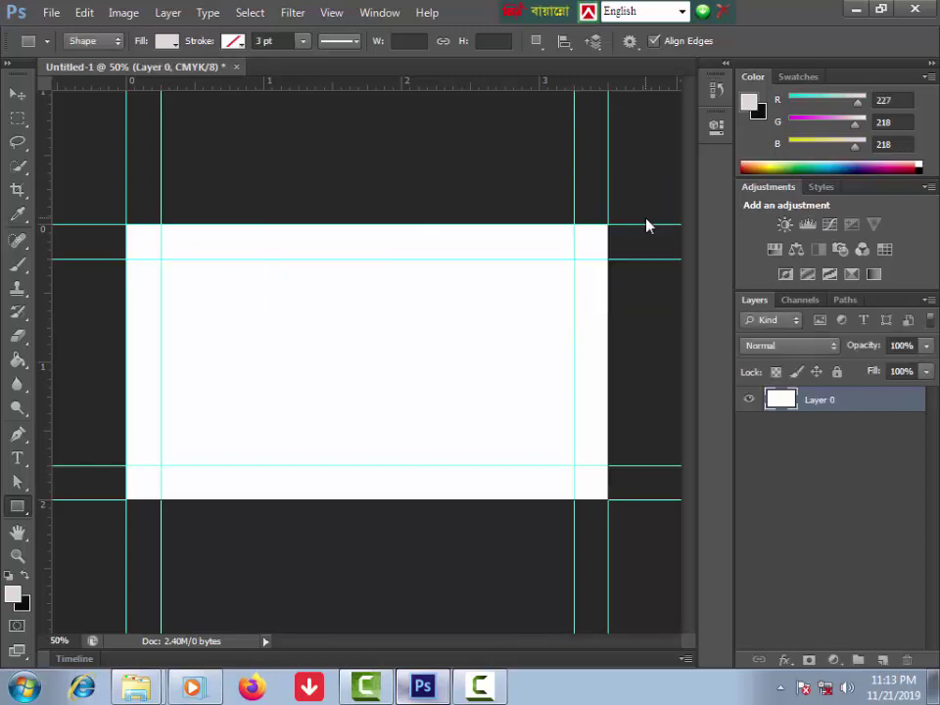
key("ctrl+t")
mouse_move(49, 351)
left_mouse_down()
mouse_move(250, 379)
mouse_move(366, 380)
left_mouse_up()
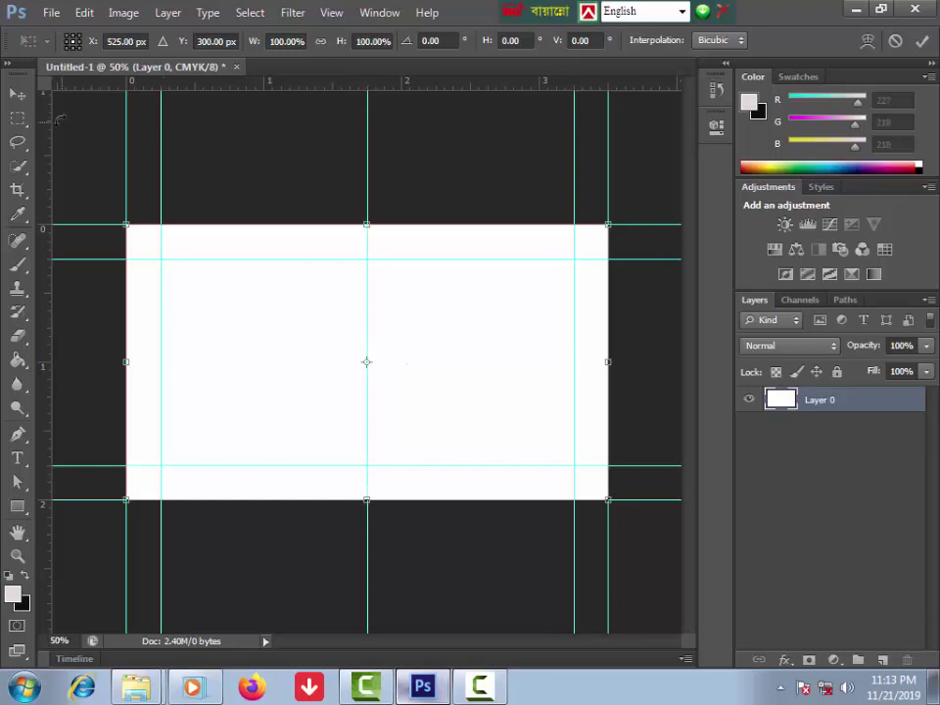
key("Return")
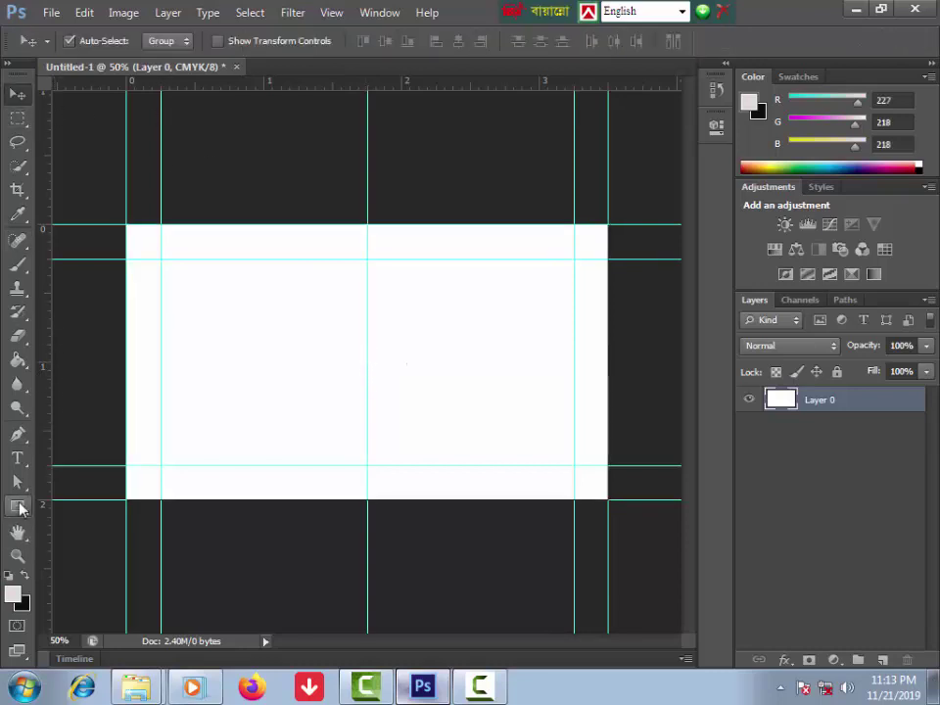
Draw a pale pink rectangle covering the card's left half between the guides
left_click(19, 506)
mouse_move(127, 224)
left_mouse_down()
mouse_move(256, 400)
mouse_move(366, 499)
left_mouse_up()
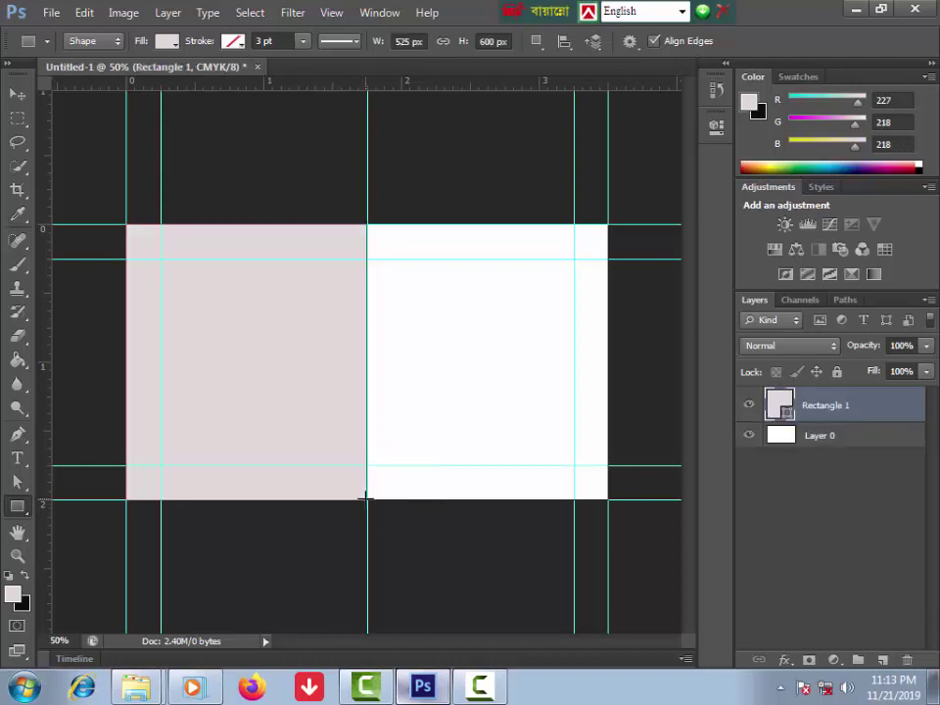
left_click(18, 94)
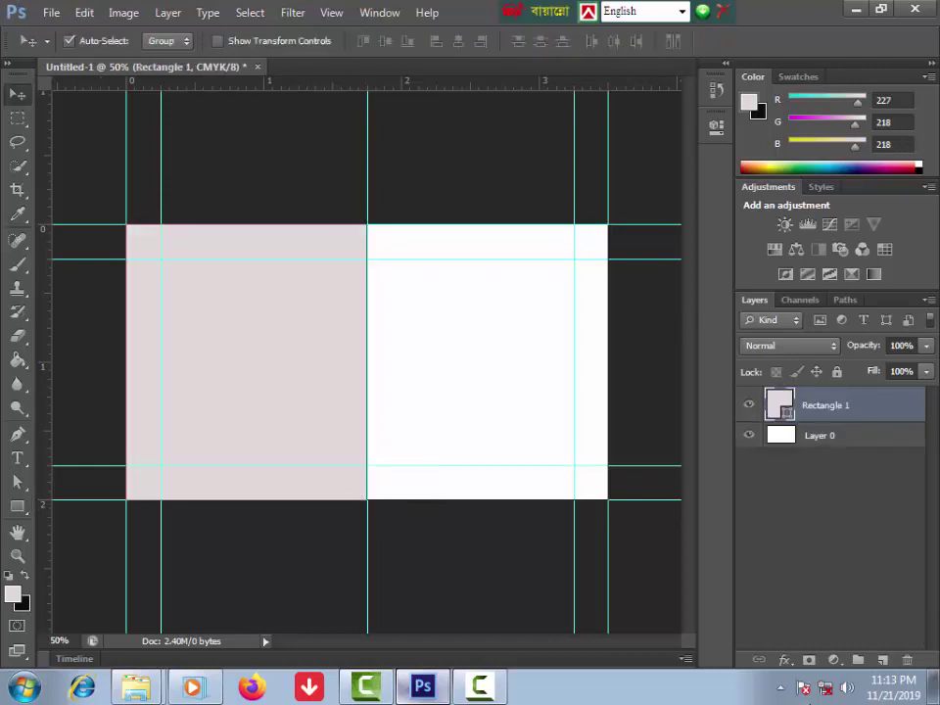
Add a Pattern Overlay to the rectangle and try several grey texture patterns
left_click(783, 660)
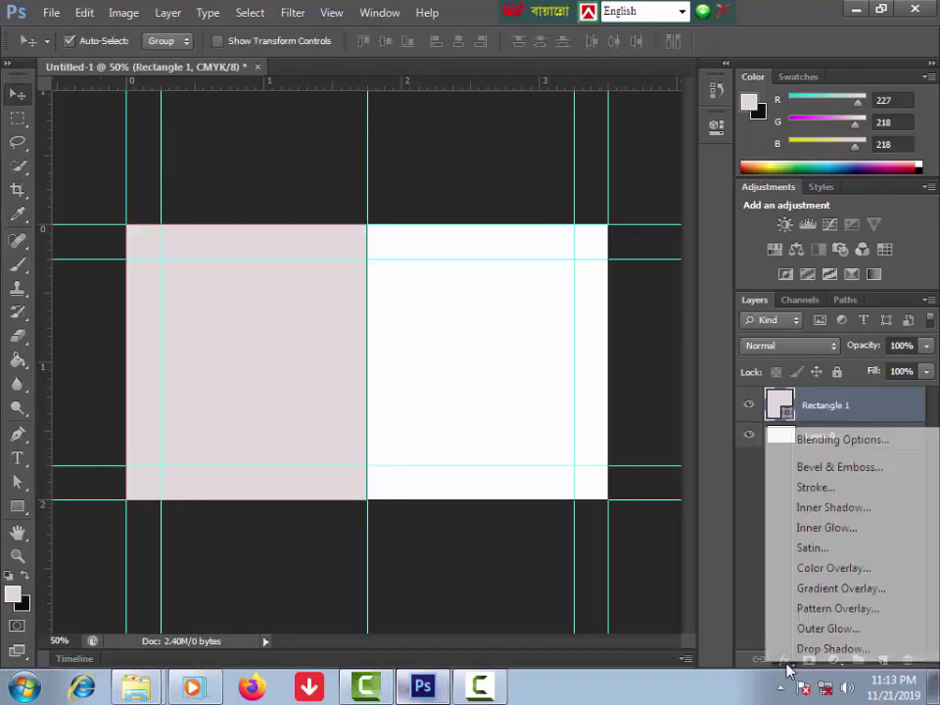
left_click(816, 607)
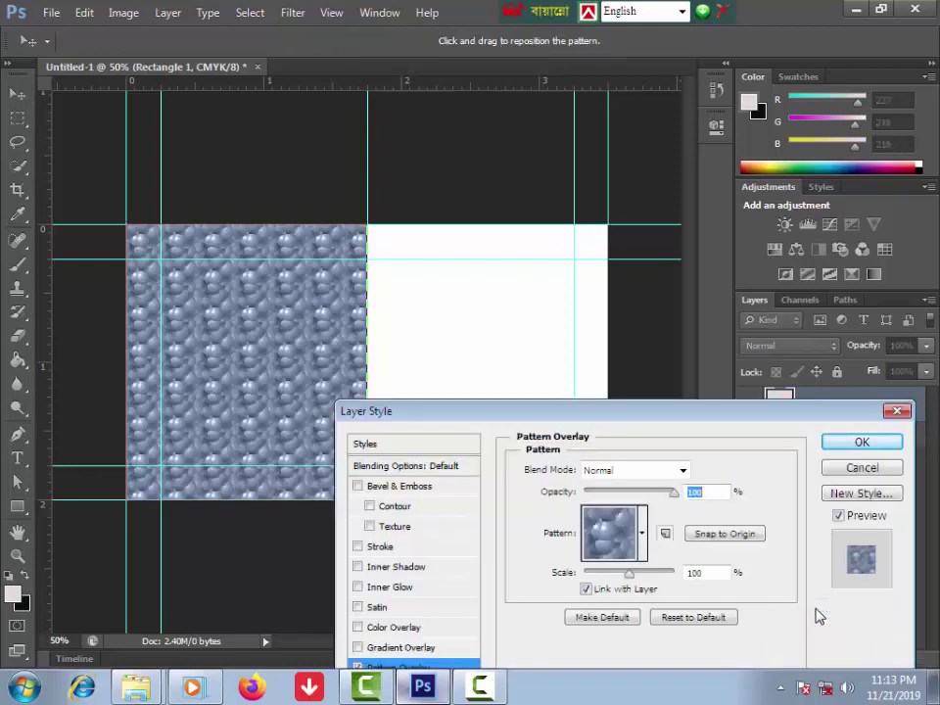
left_click(643, 534)
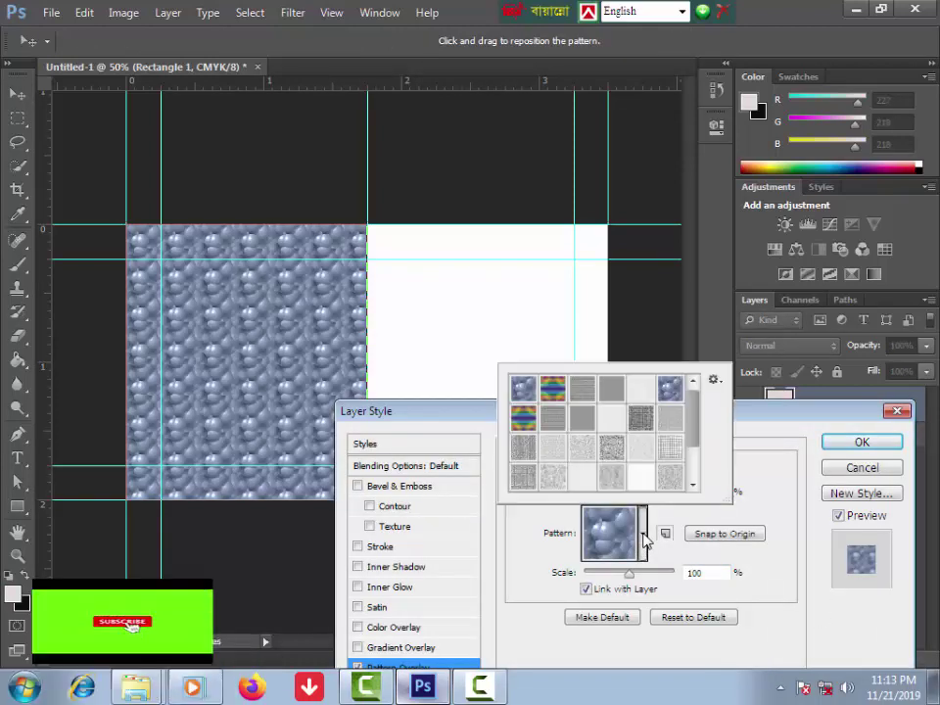
scroll(694, 421, "down", 1)
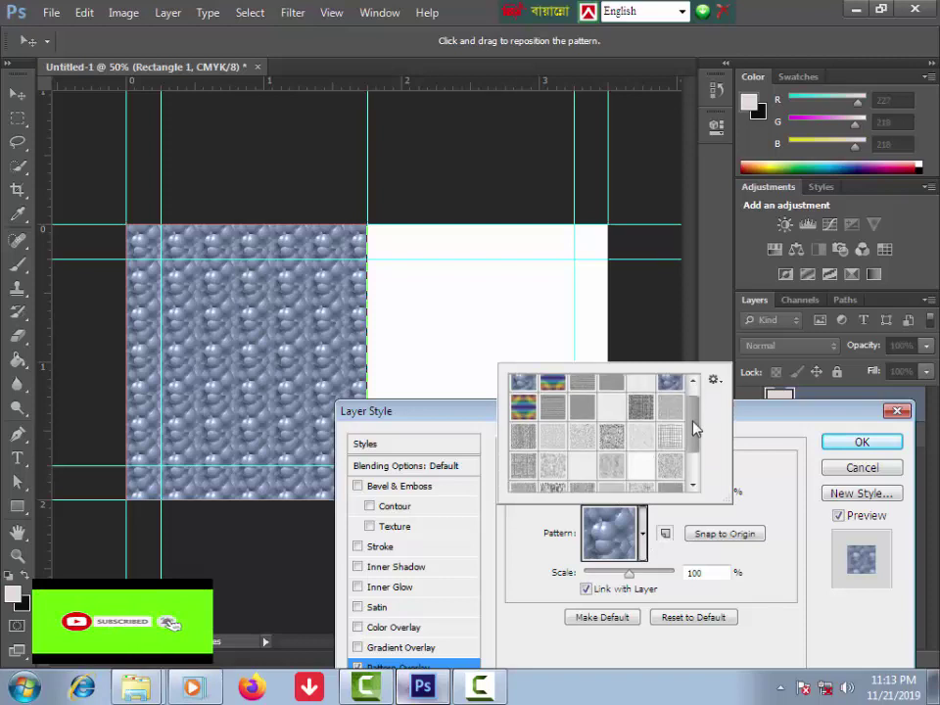
left_click(560, 403)
scroll(607, 431, "down", 3)
left_click(664, 450)
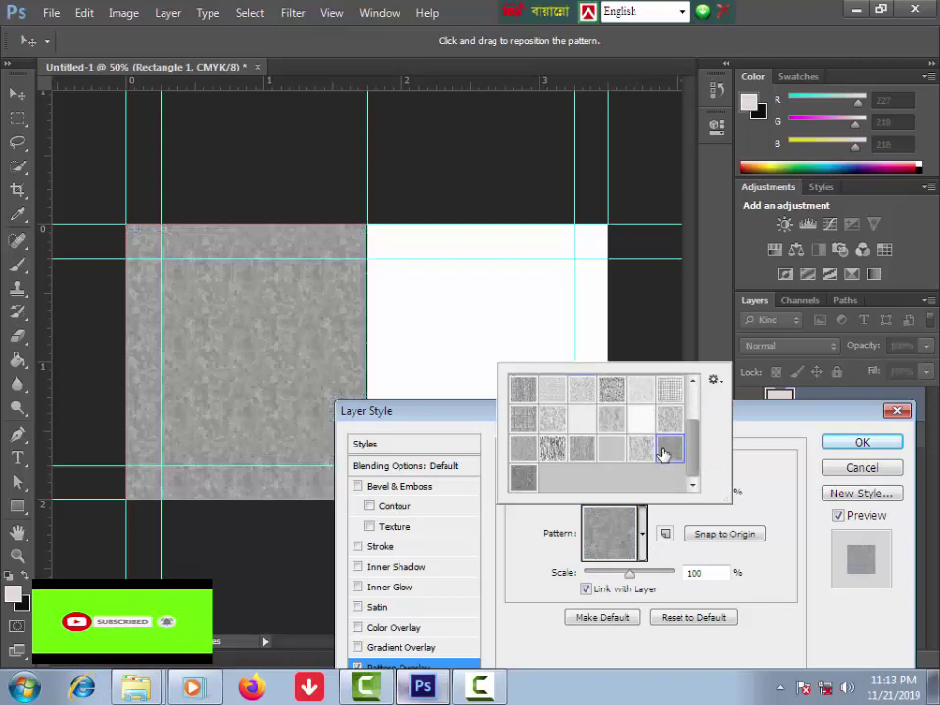
left_click(523, 477)
Append Color Paper patterns, apply the pale pink paper in Pin Light mode, then add Layer 1
left_click(714, 380)
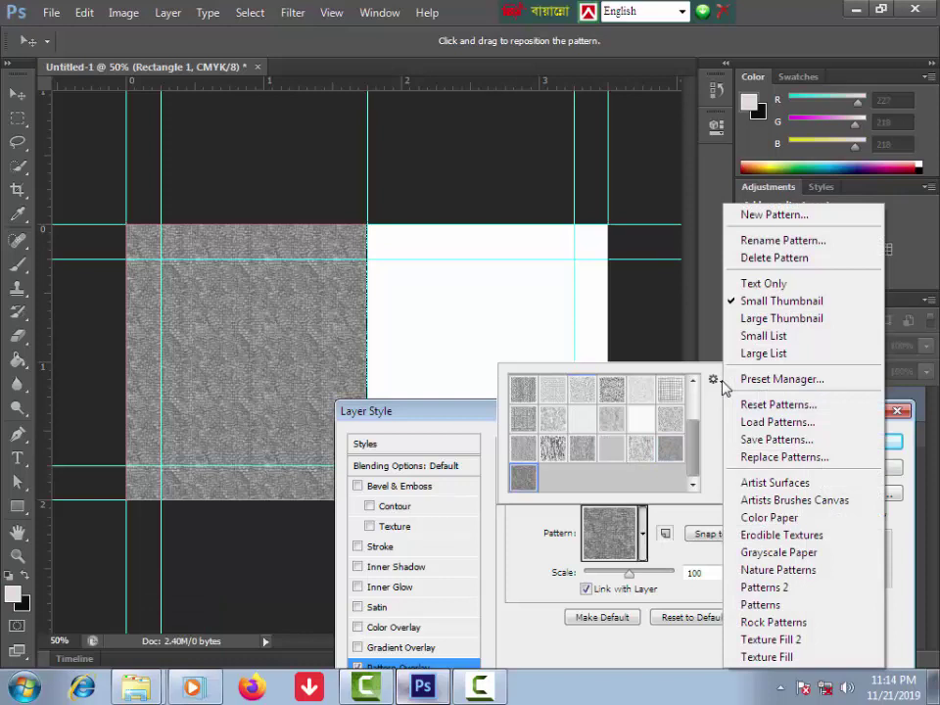
left_click(760, 517)
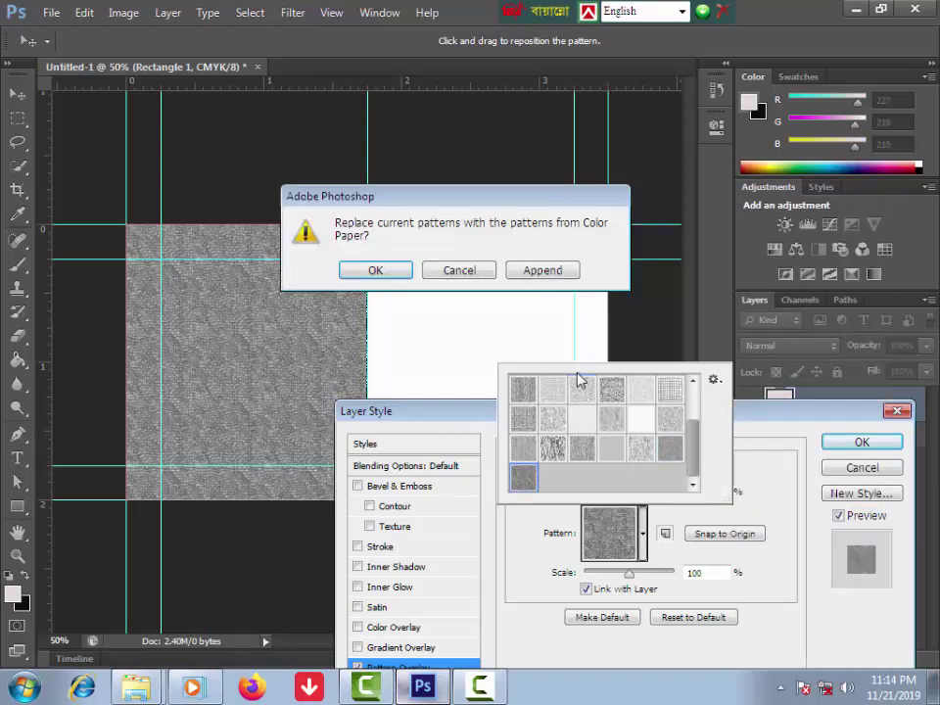
left_click(542, 270)
left_click_drag(692, 426, 694, 460)
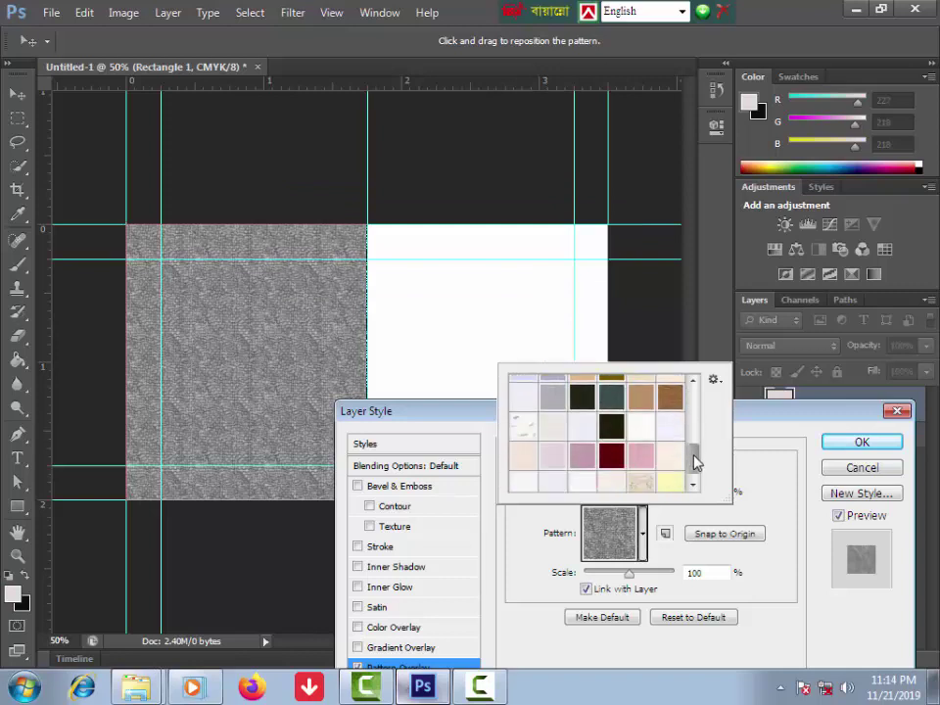
double_click(669, 454)
left_click(676, 469)
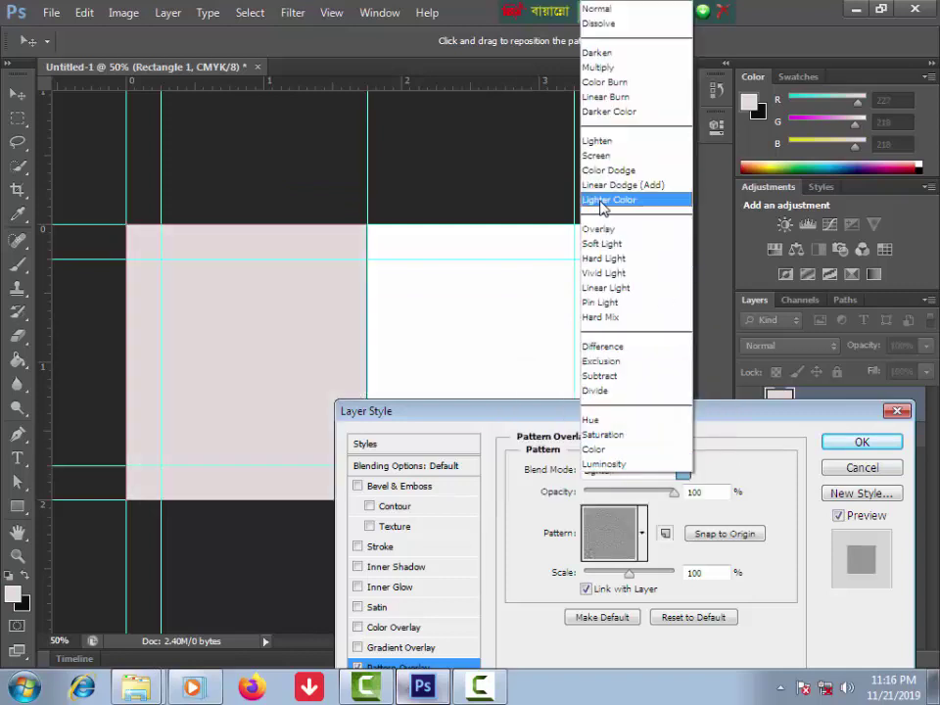
left_click(684, 466)
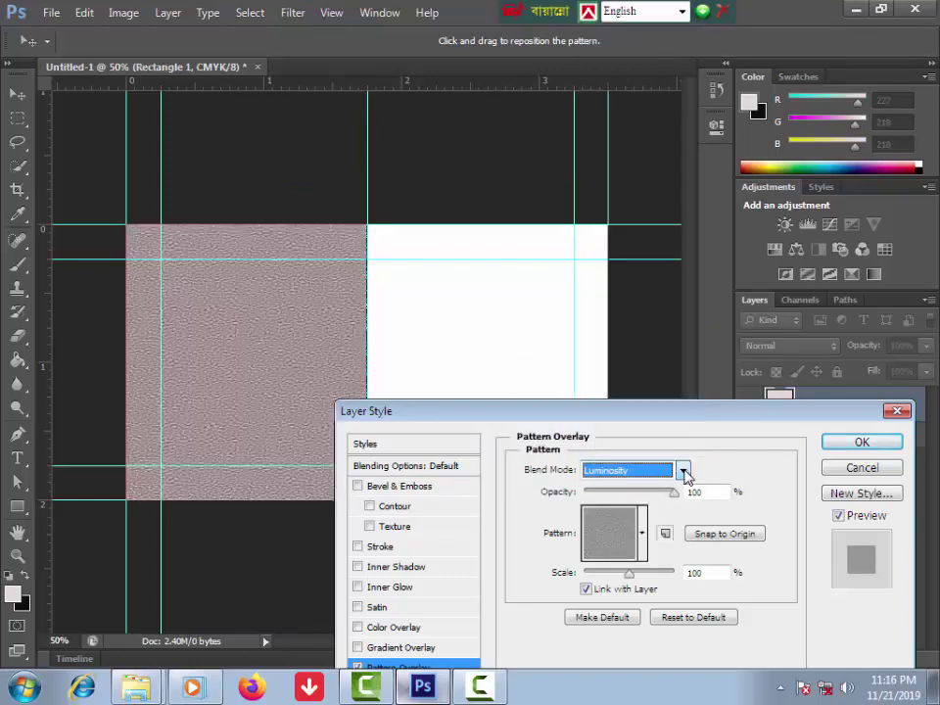
left_click(684, 472)
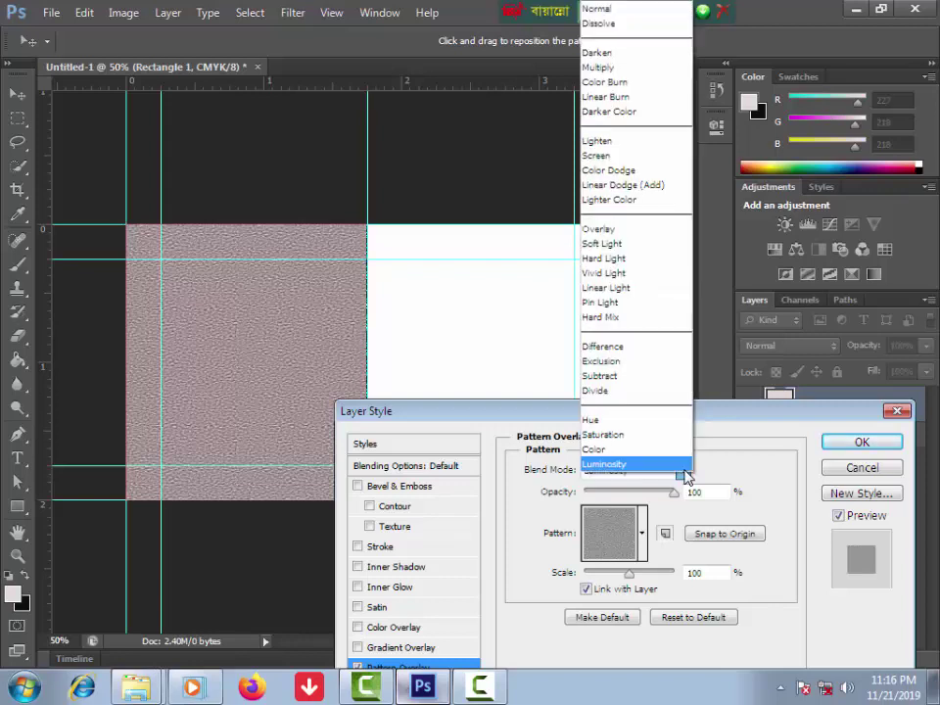
left_click(620, 302)
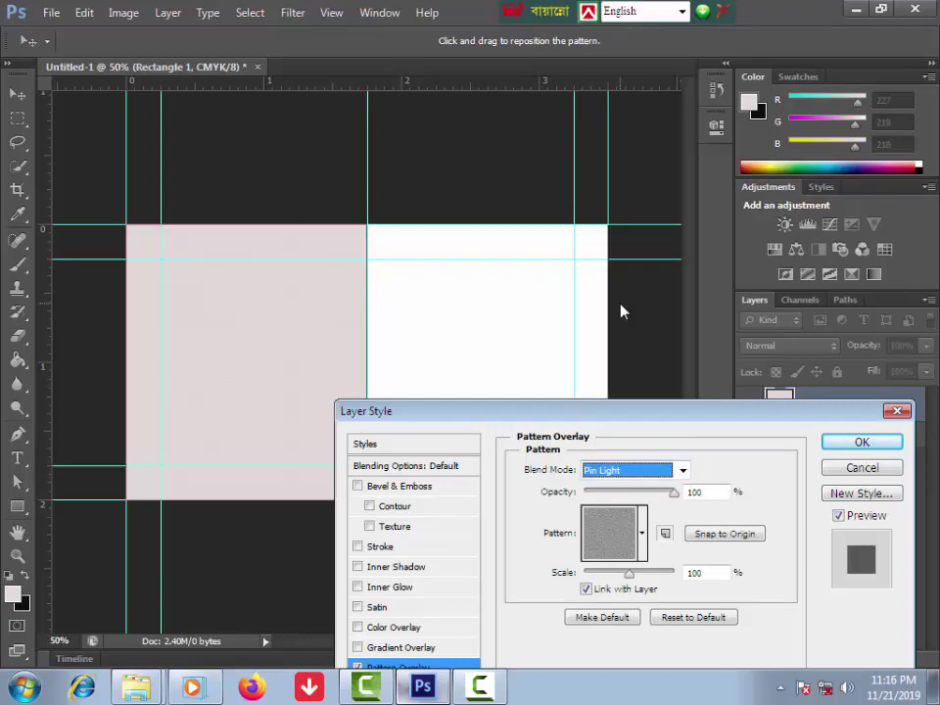
left_click(860, 443)
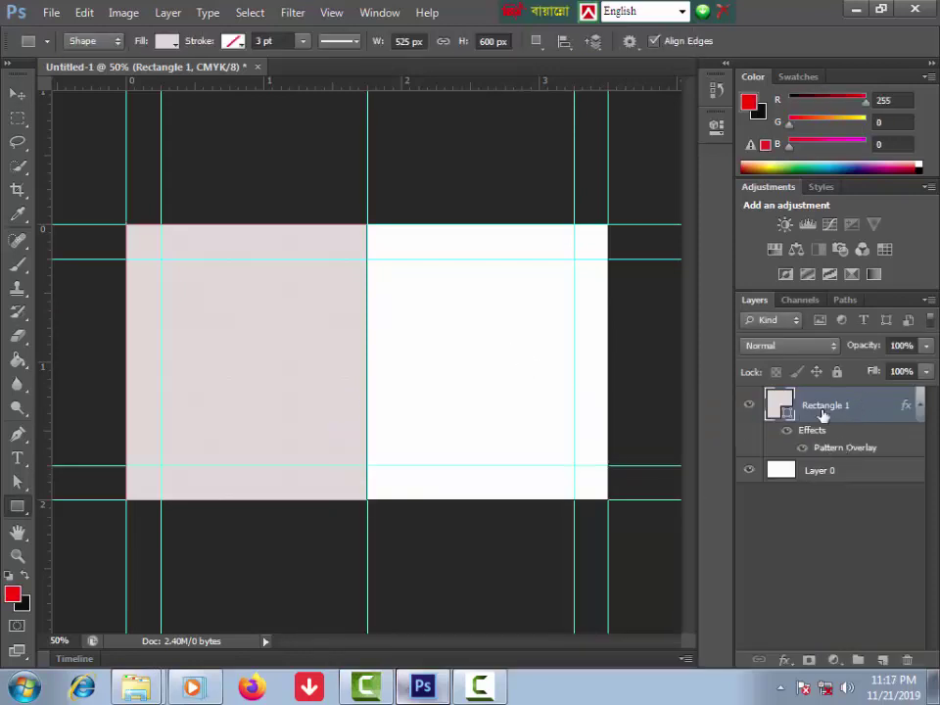
left_click(882, 660)
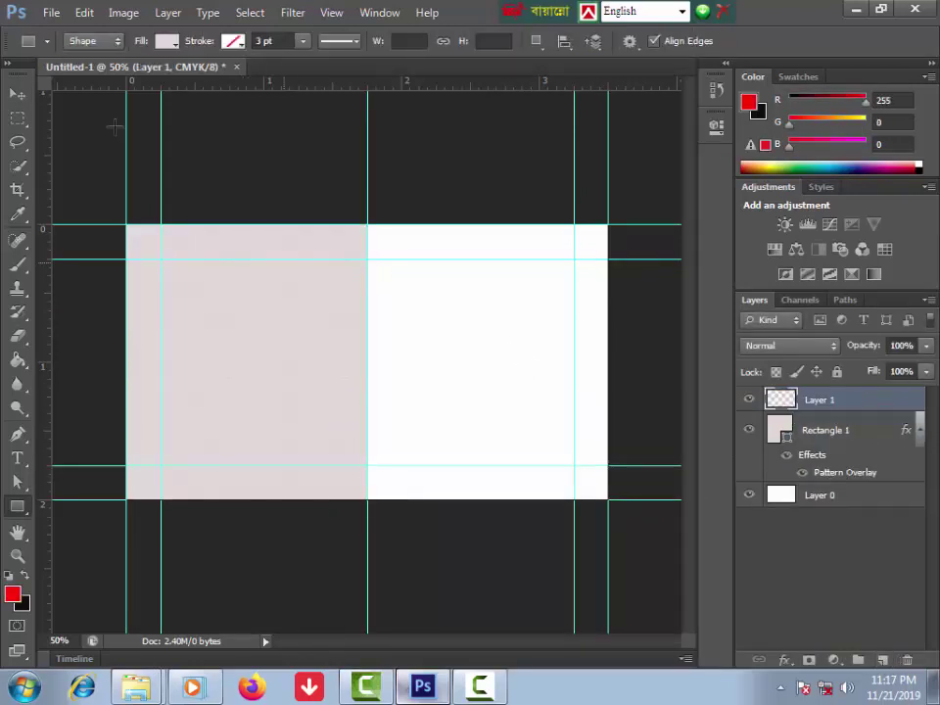
Draw a small red bar at the bottom centre seam and Alt-drag a copy to the top edge
left_click(172, 41)
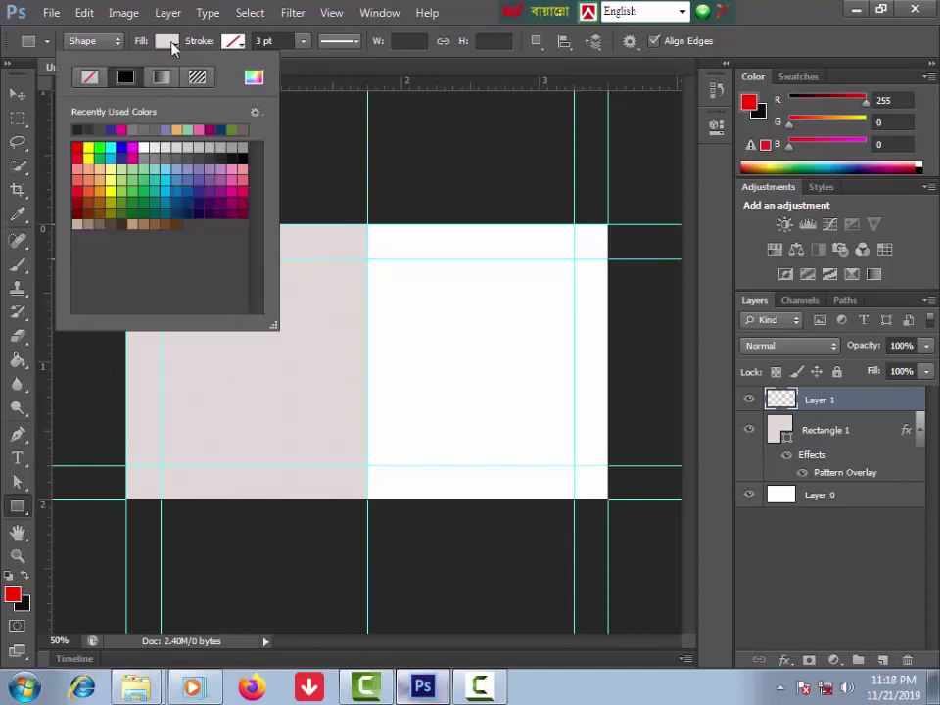
left_click(79, 147)
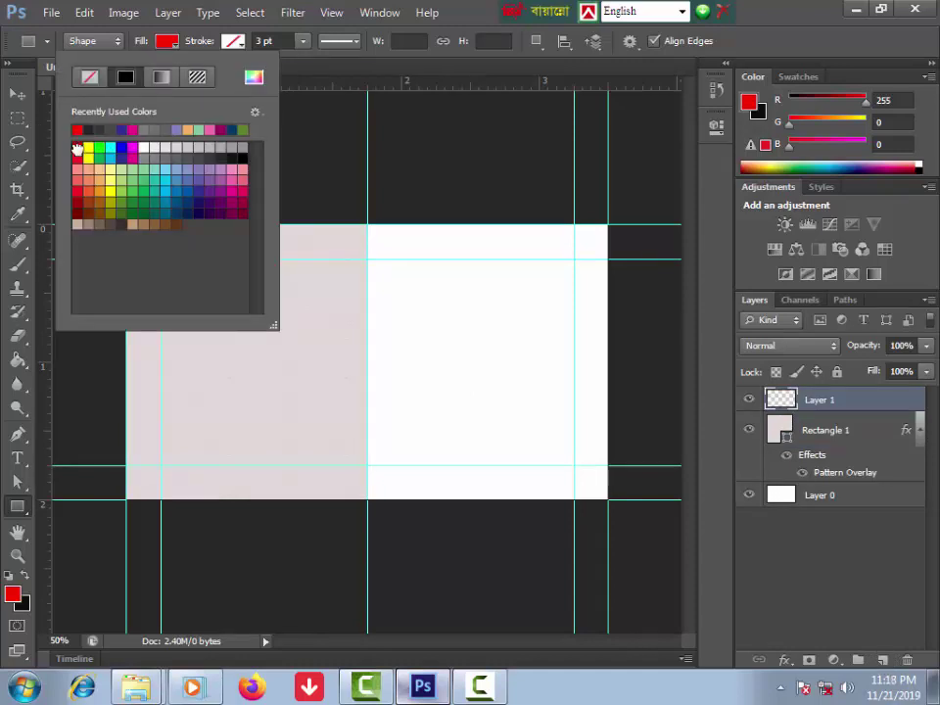
left_click(356, 464)
left_click_drag(357, 465, 377, 496)
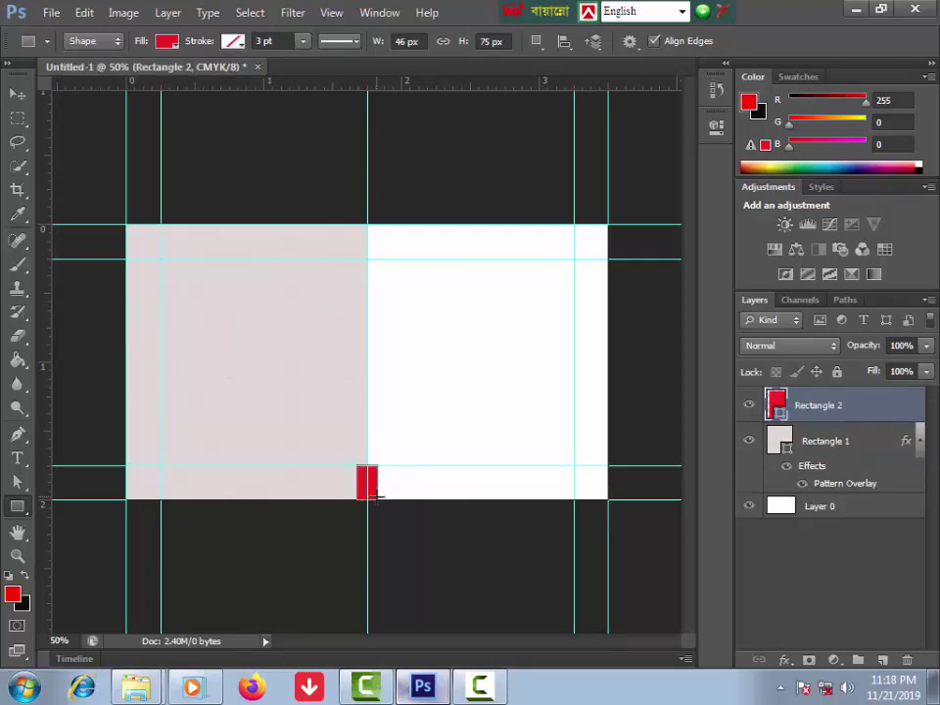
left_click(16, 93)
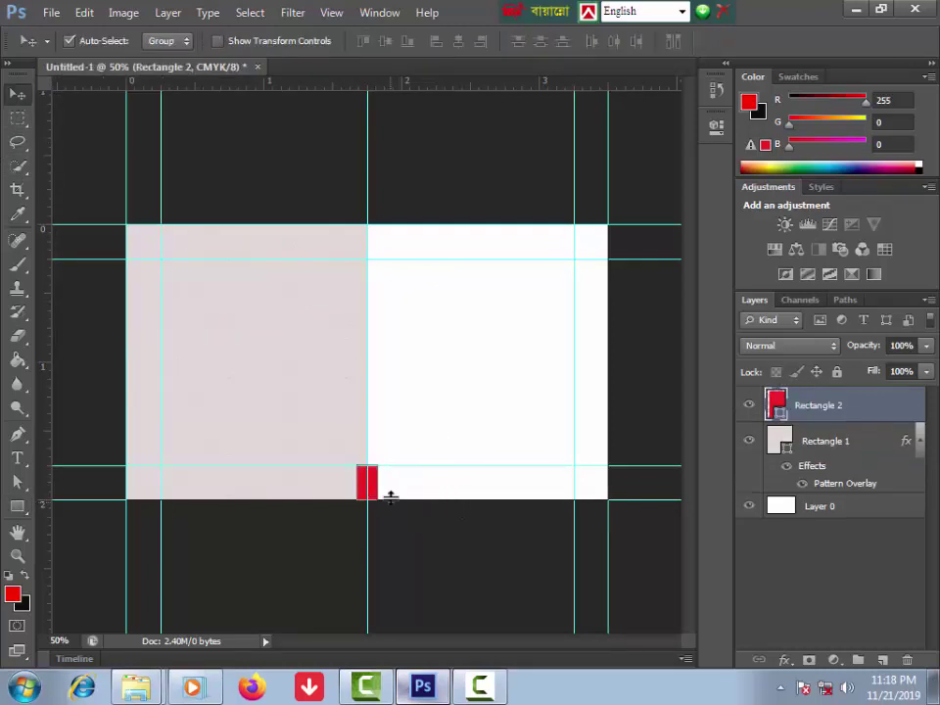
left_click_drag(375, 484, 373, 244)
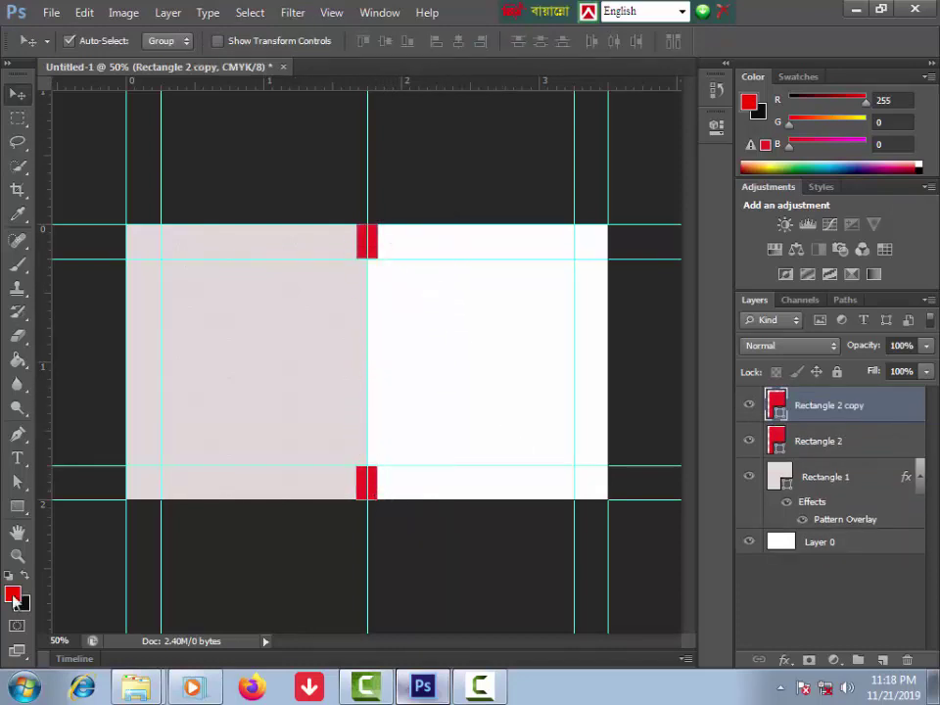
left_click(882, 660)
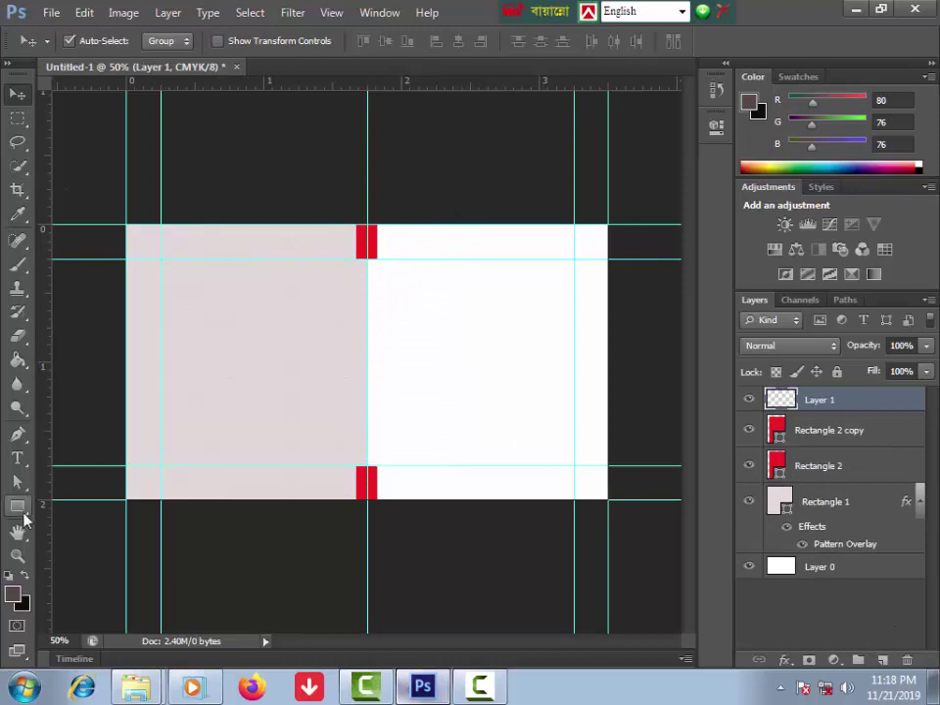
Draw a very dark grey strip along the card's right edge
left_click(18, 507)
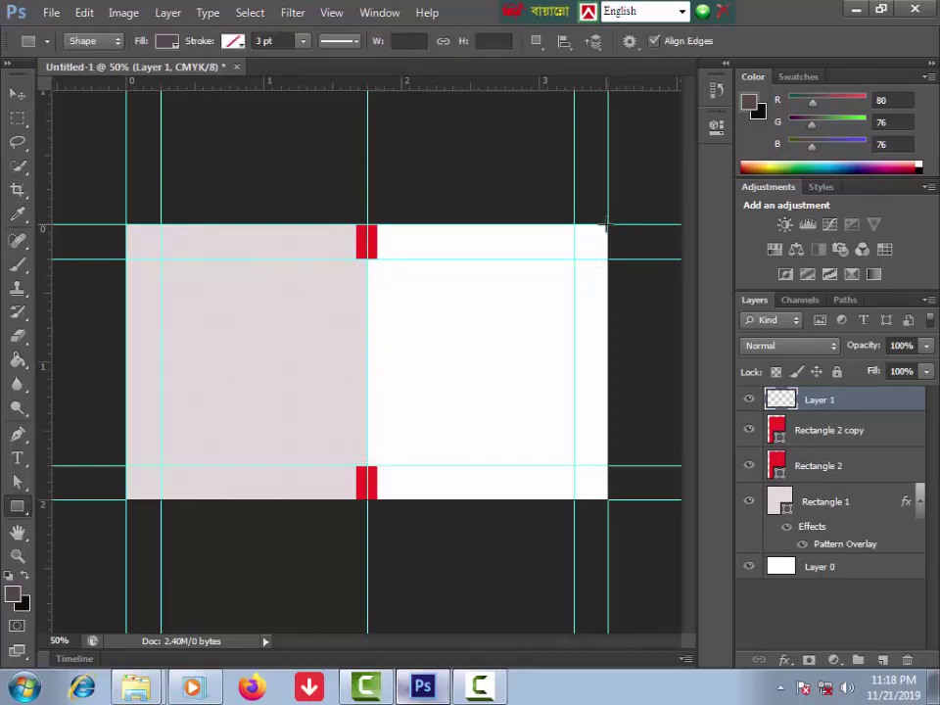
left_click_drag(609, 225, 570, 490)
key("Escape")
left_click(14, 594)
left_click(237, 344)
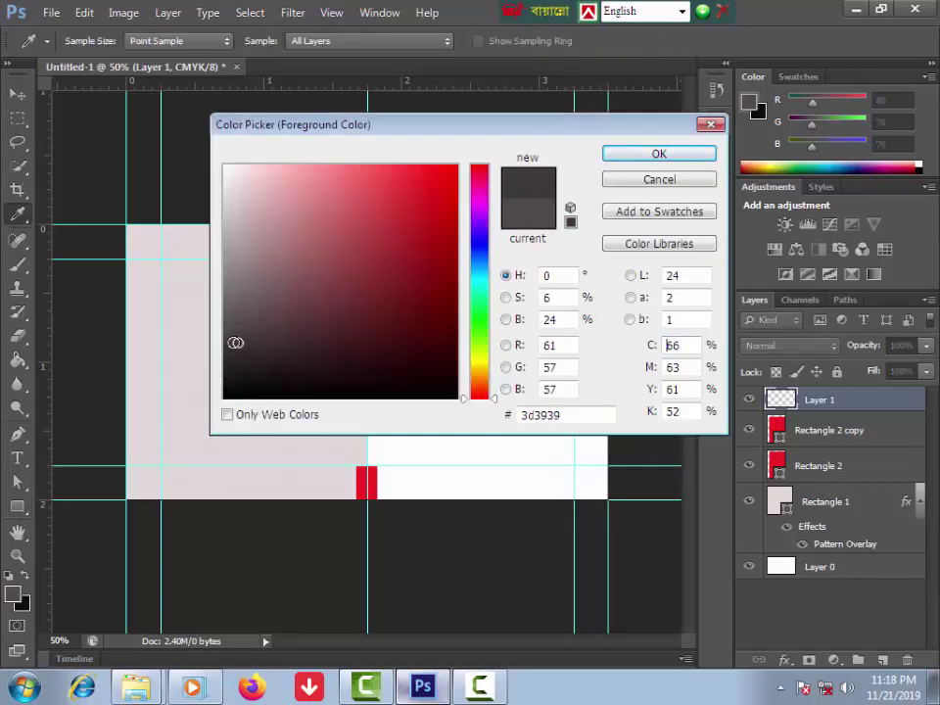
left_click_drag(237, 343, 233, 353)
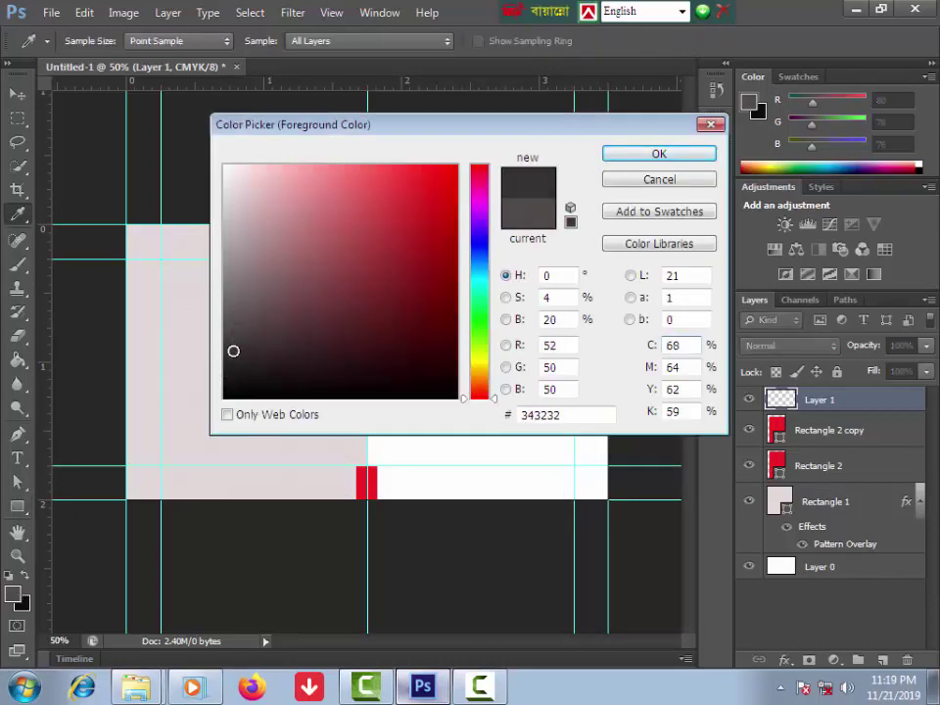
left_click(627, 155)
left_click_drag(626, 214, 575, 499)
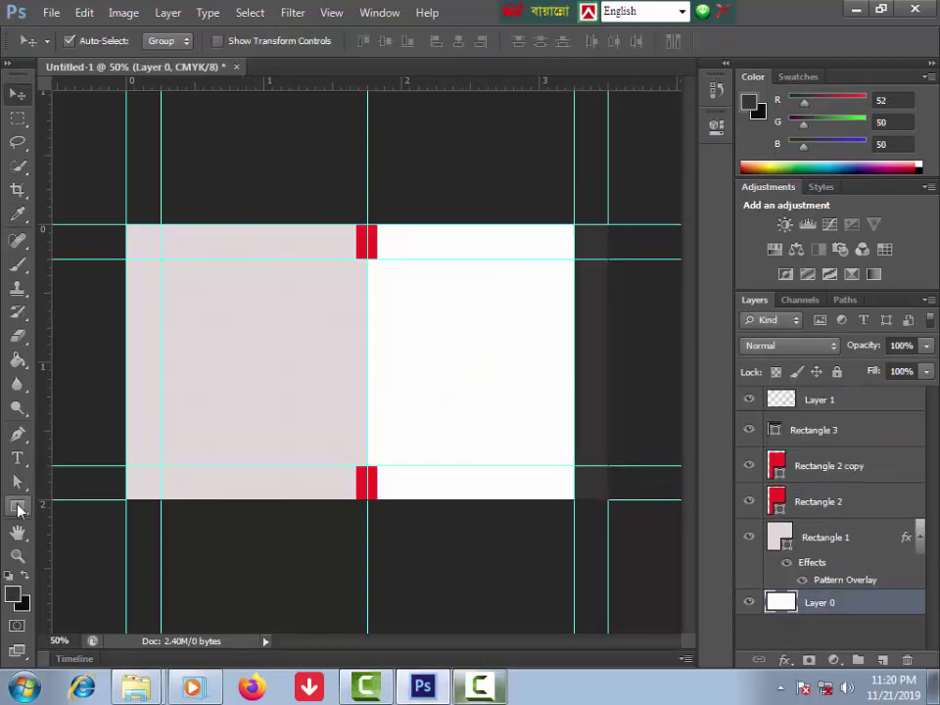
Draw a pure red bar down the card's right edge on the strip
left_click(17, 505)
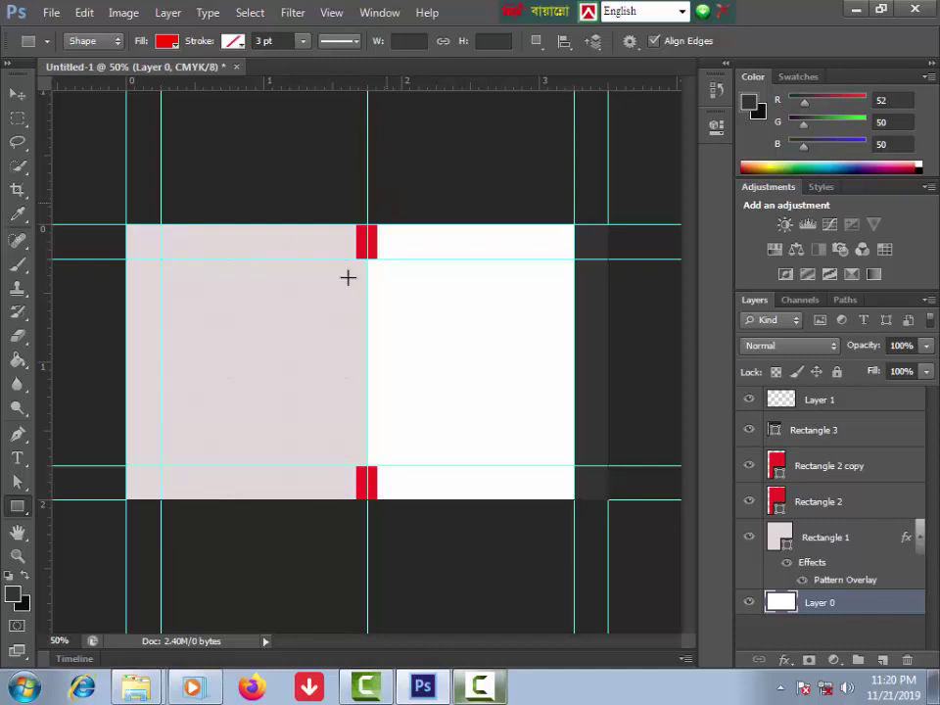
left_click(14, 593)
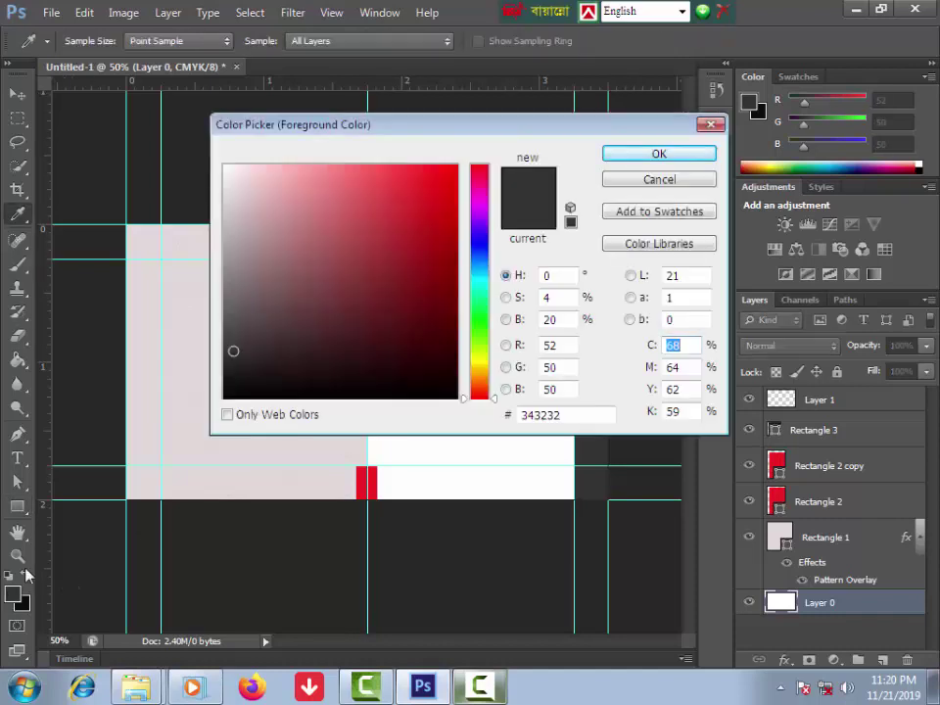
left_click_drag(387, 214, 457, 165)
left_click(658, 153)
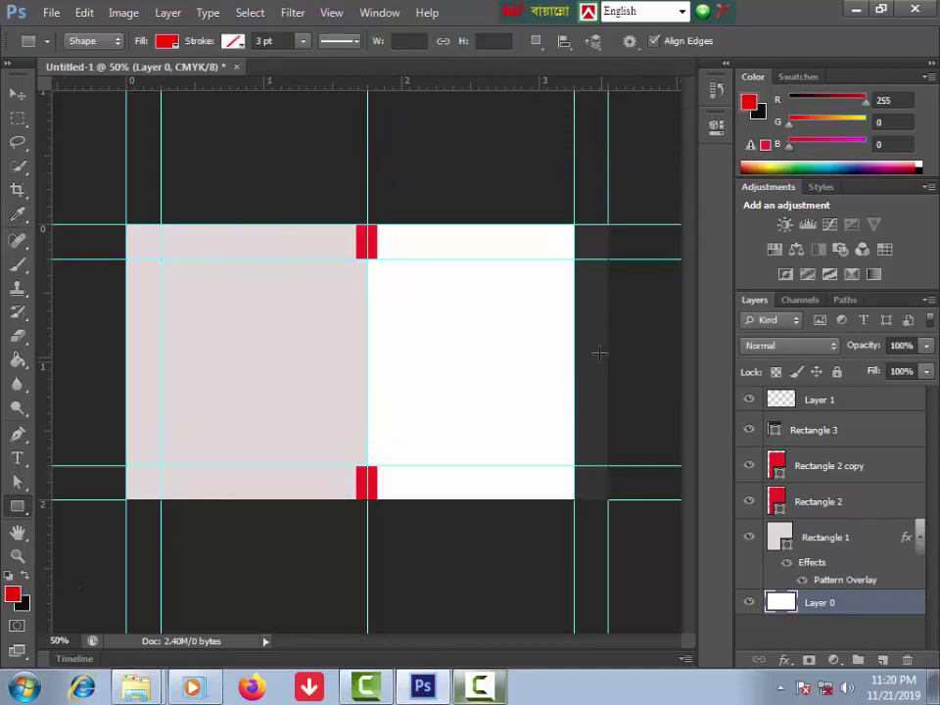
left_click_drag(608, 259, 573, 461)
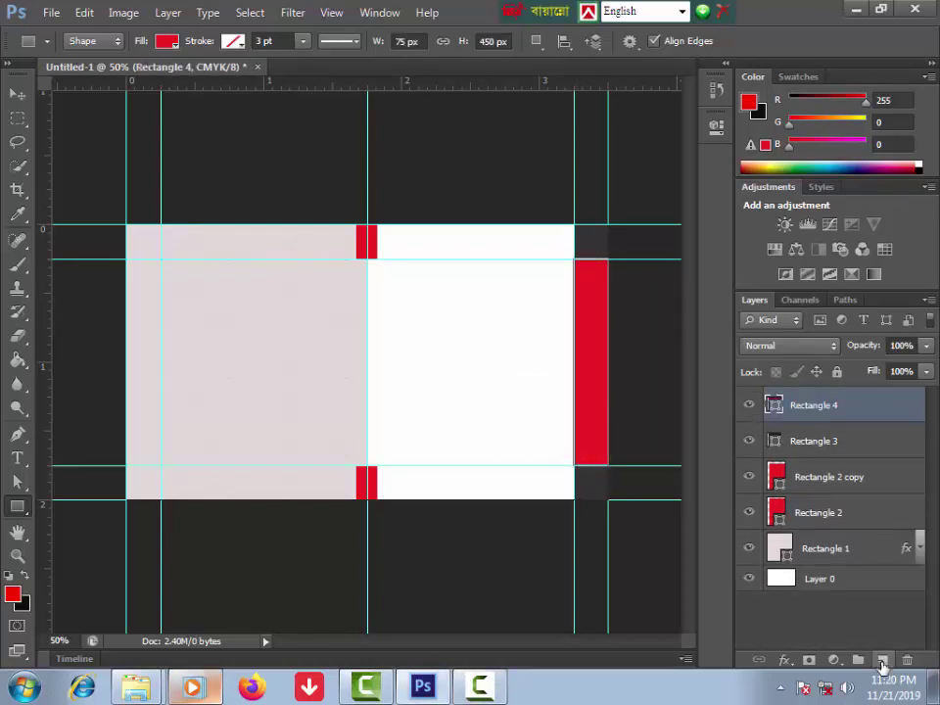
left_click(882, 662)
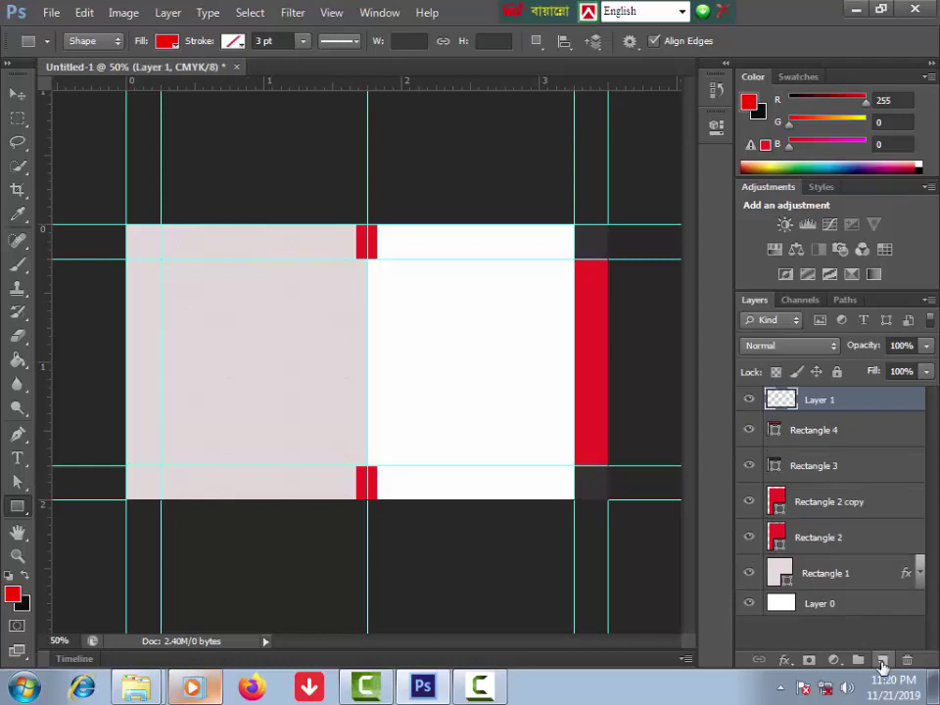
On a new layer, draw a thin #343131 strip beside the red bar and widen it slightly
left_click(12, 593)
left_click(236, 350)
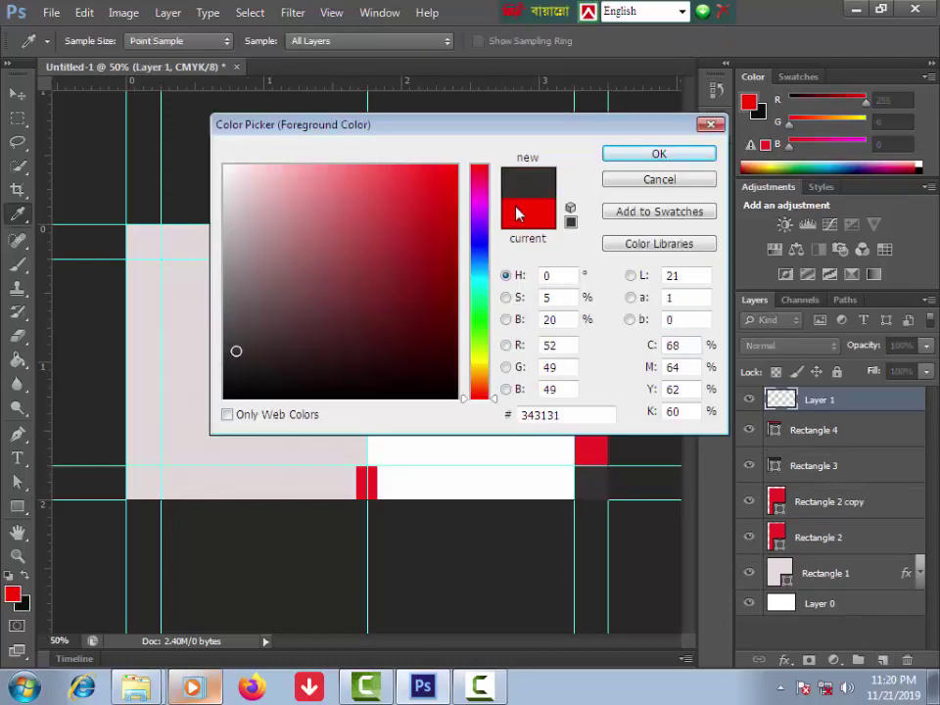
left_click(676, 153)
key("u")
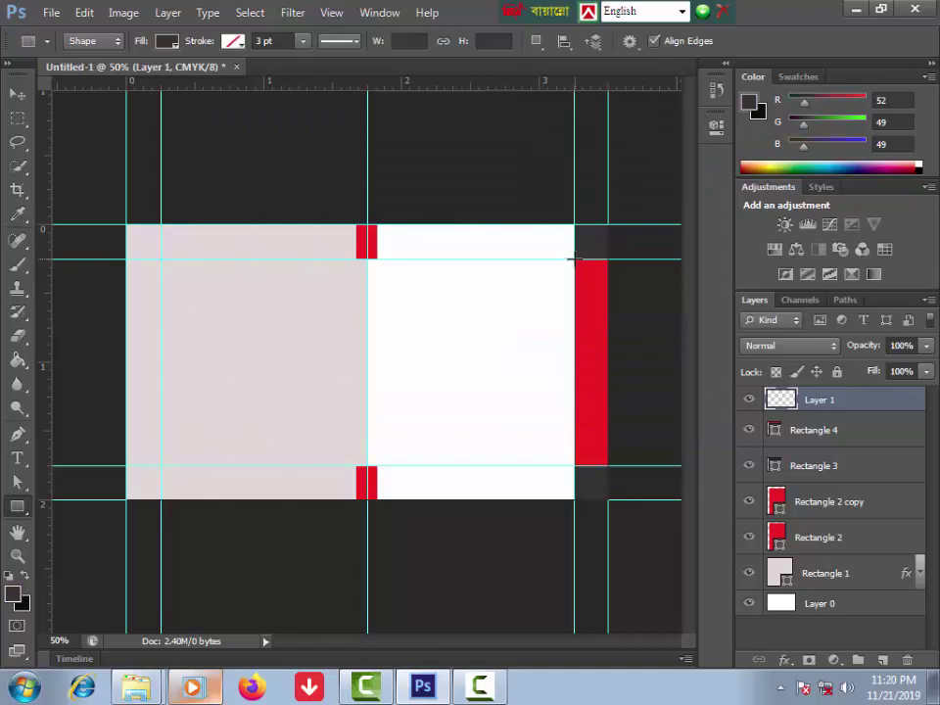
mouse_move(572, 260)
left_mouse_down()
mouse_move(560, 381)
mouse_move(565, 465)
left_mouse_up()
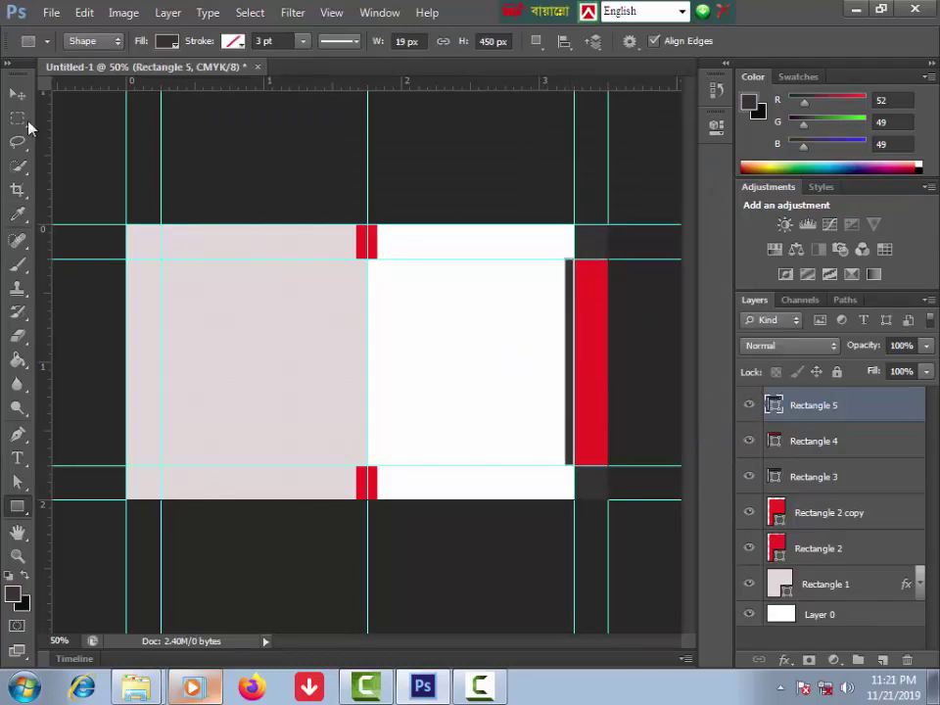
left_click(15, 94)
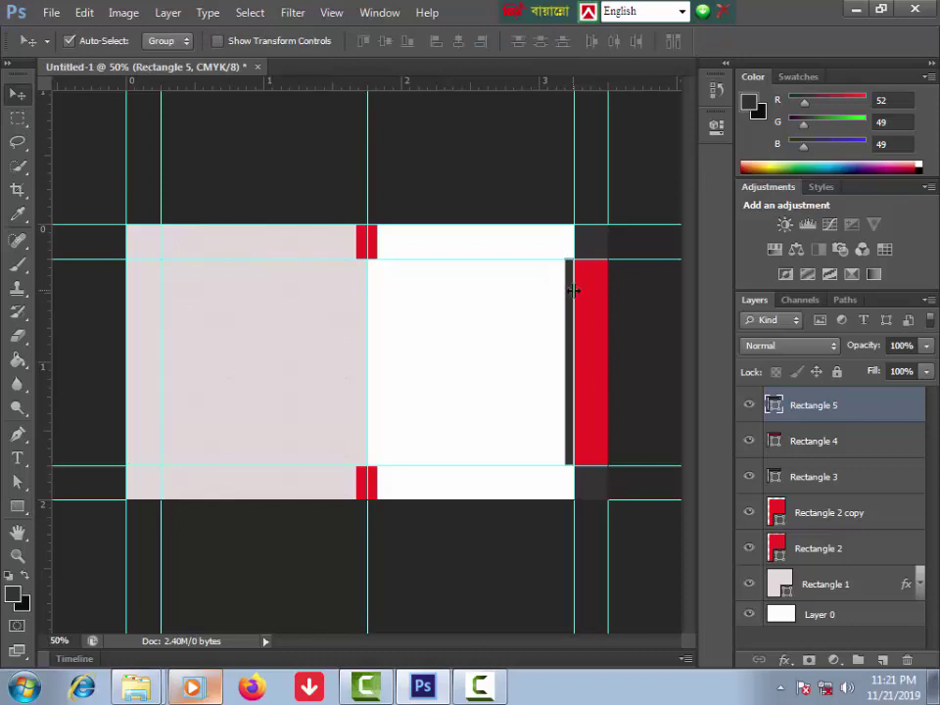
left_click_drag(574, 289, 578, 294)
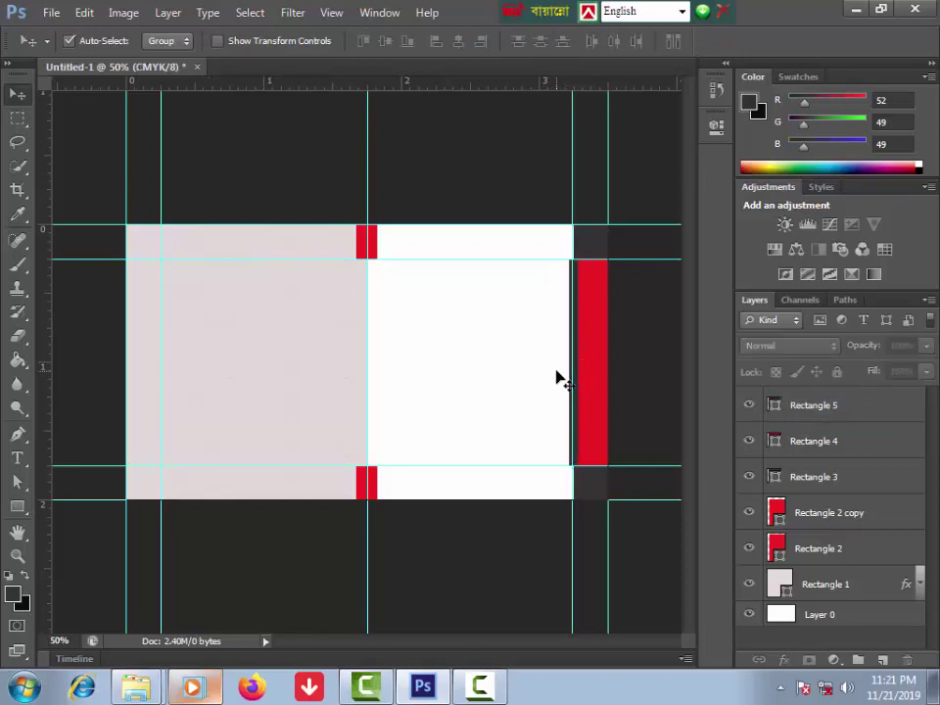
left_click(569, 372)
key("ctrl+t")
left_click_drag(570, 362, 562, 362)
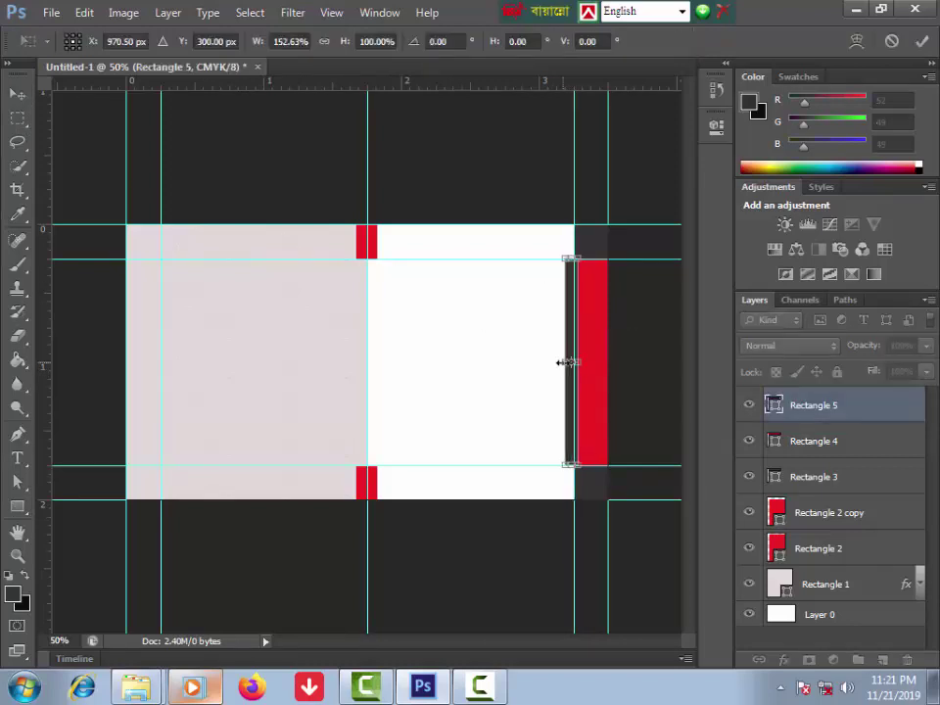
key("Return")
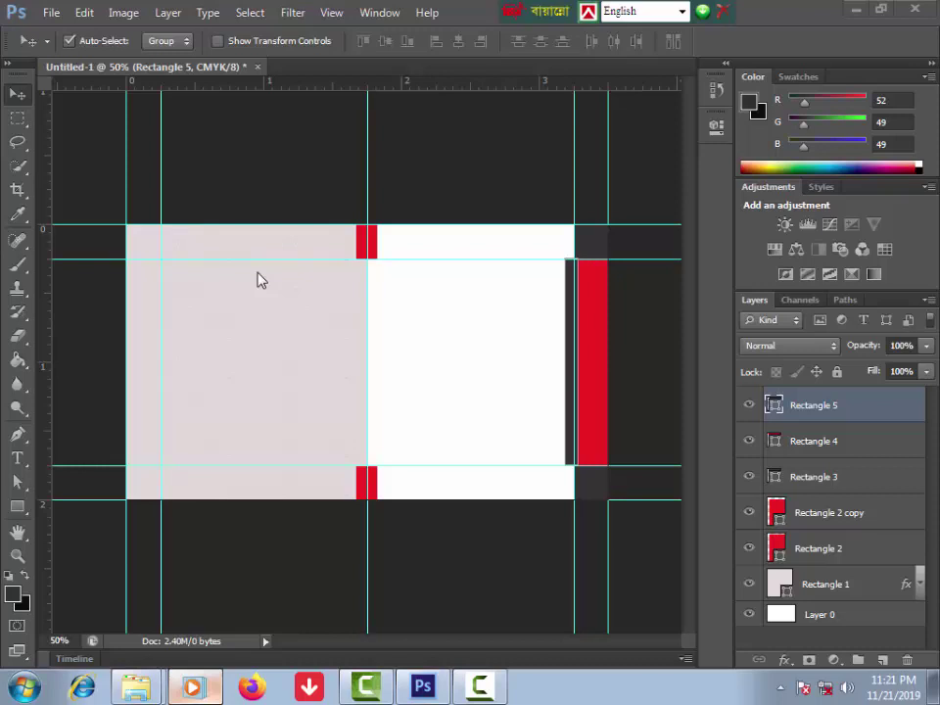
Draw a fleur-de-lis custom shape in the pink panel's upper middle
left_click(24, 513)
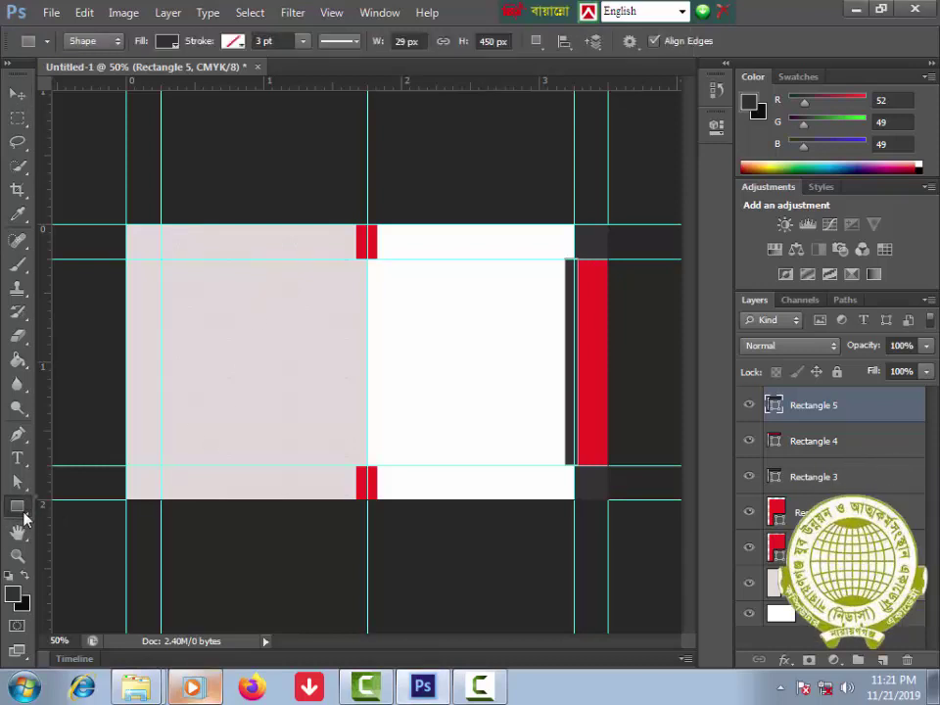
left_click(93, 590)
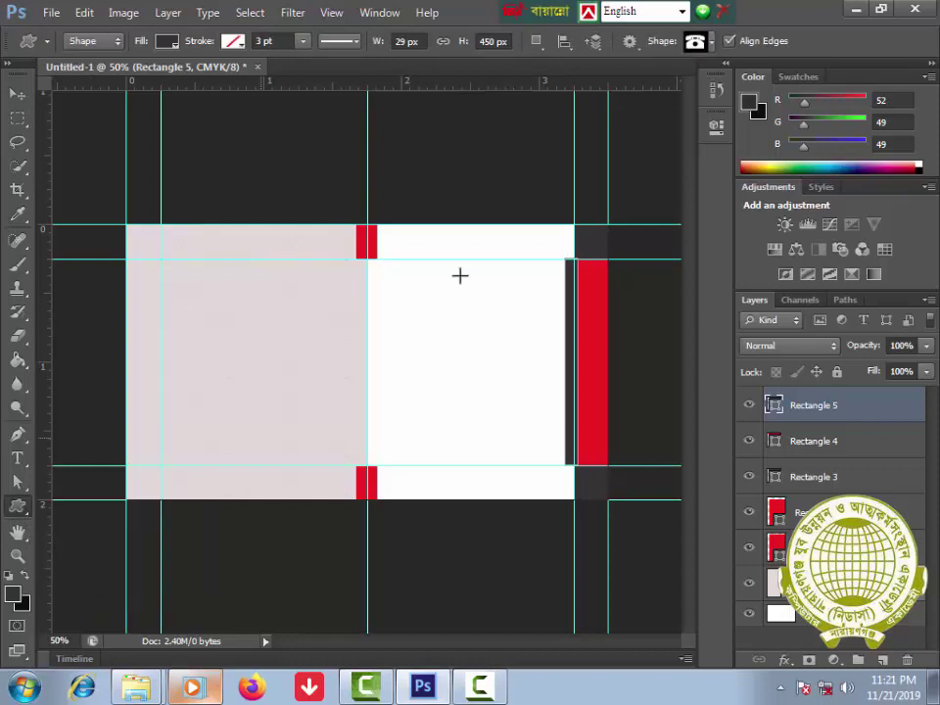
left_click(712, 45)
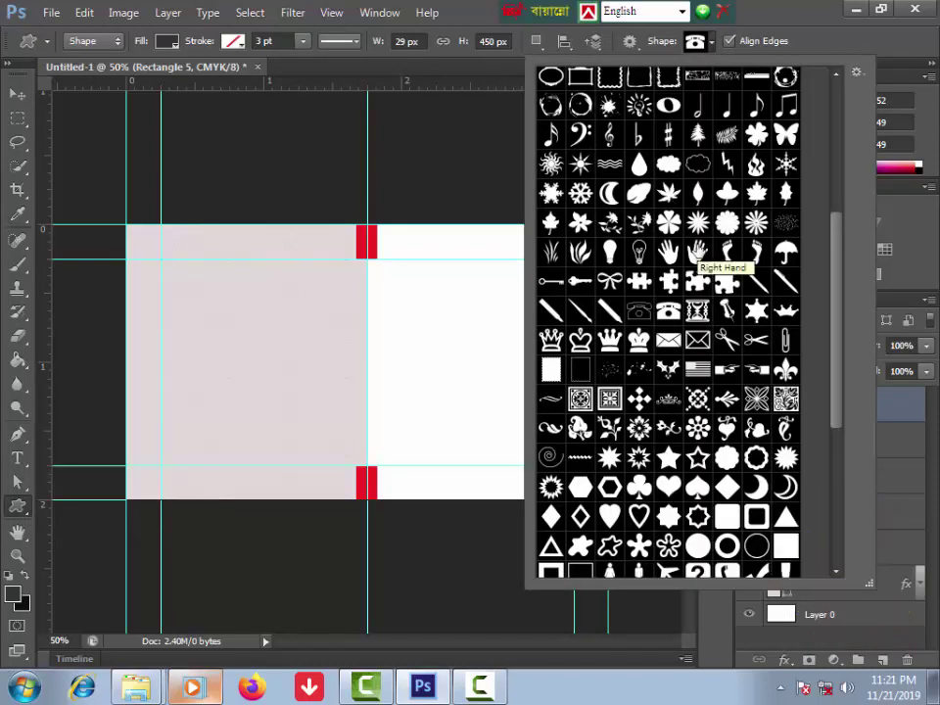
left_click(785, 369)
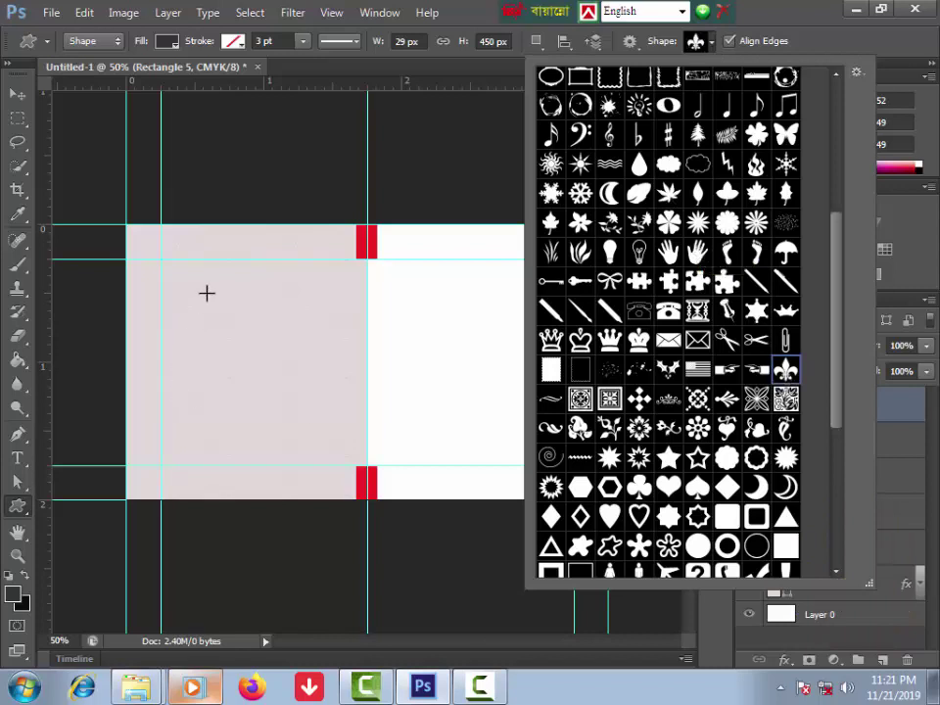
mouse_move(206, 293)
left_mouse_down()
mouse_move(292, 387)
mouse_move(258, 347)
mouse_move(306, 384)
left_mouse_up()
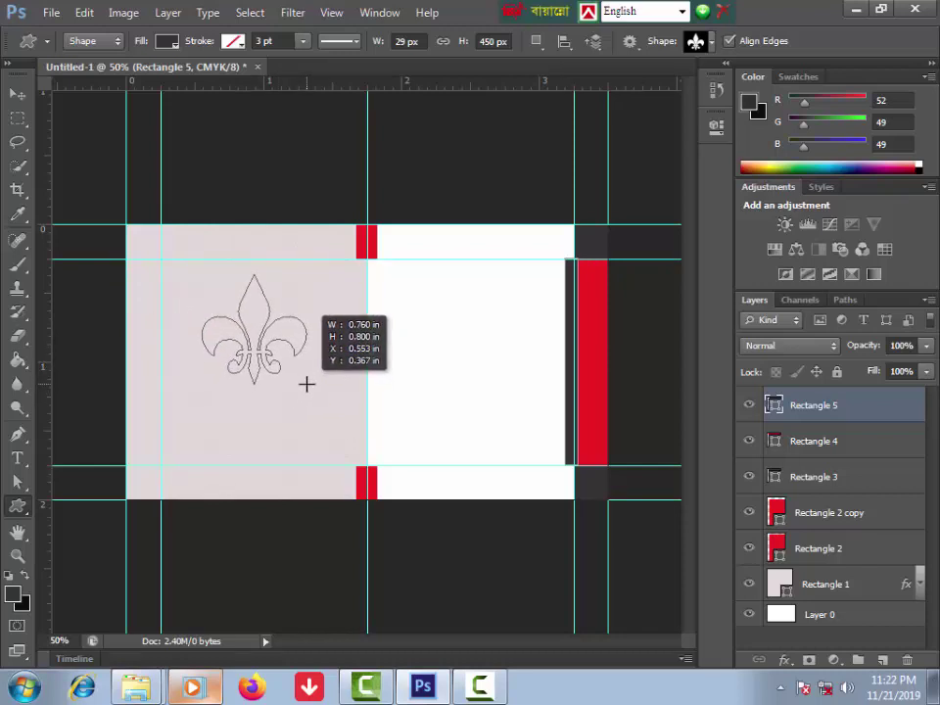
left_click_drag(306, 384, 306, 384)
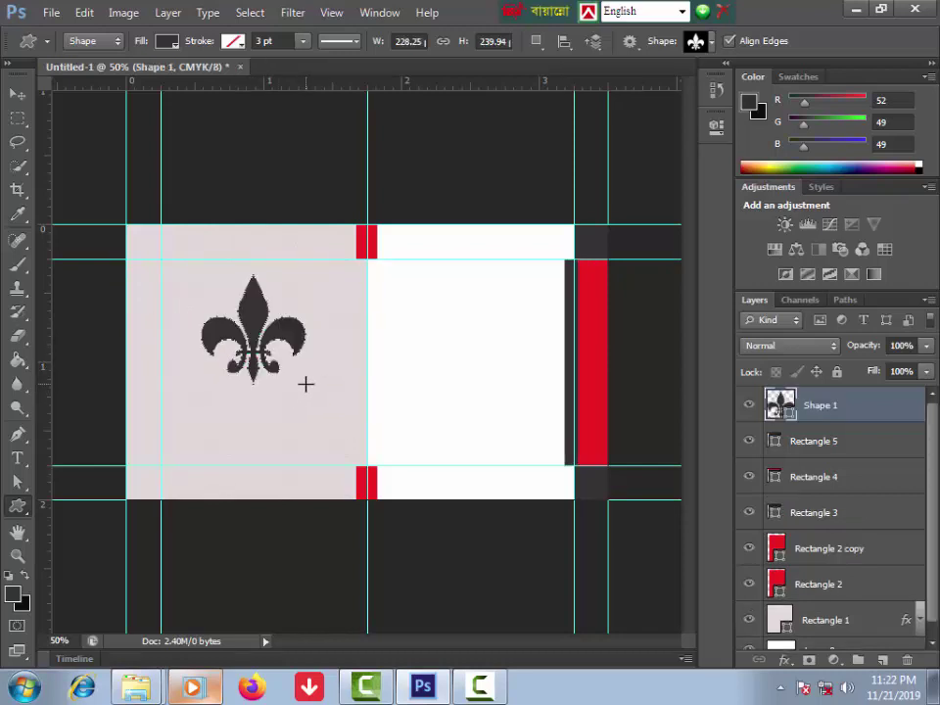
Rasterize the fleur-de-lis layer and load its pixels as a selection
key("v")
right_click(805, 405)
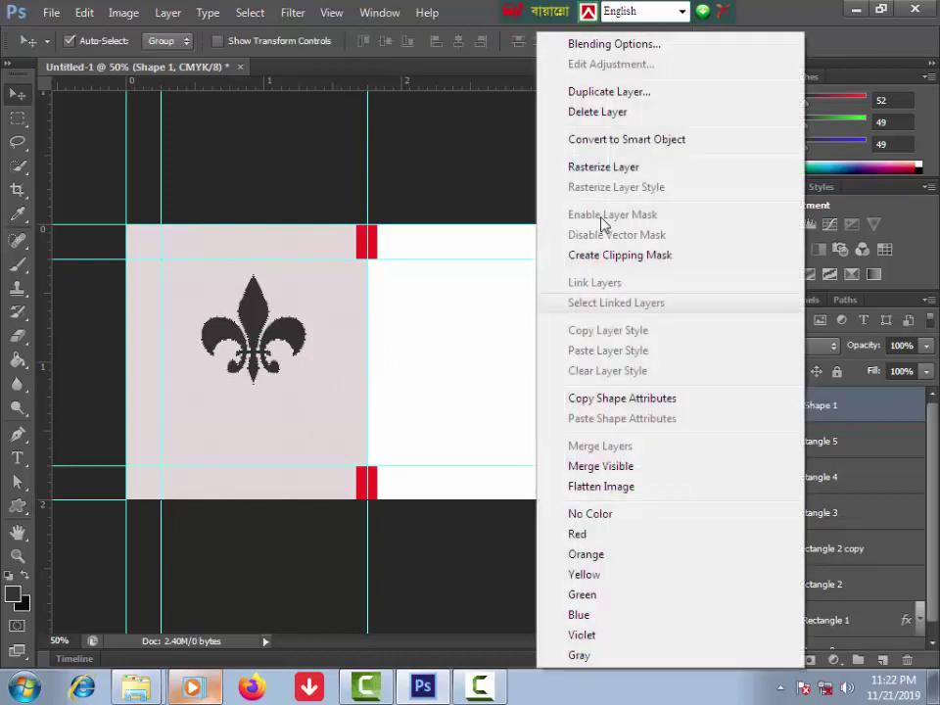
left_click(604, 166)
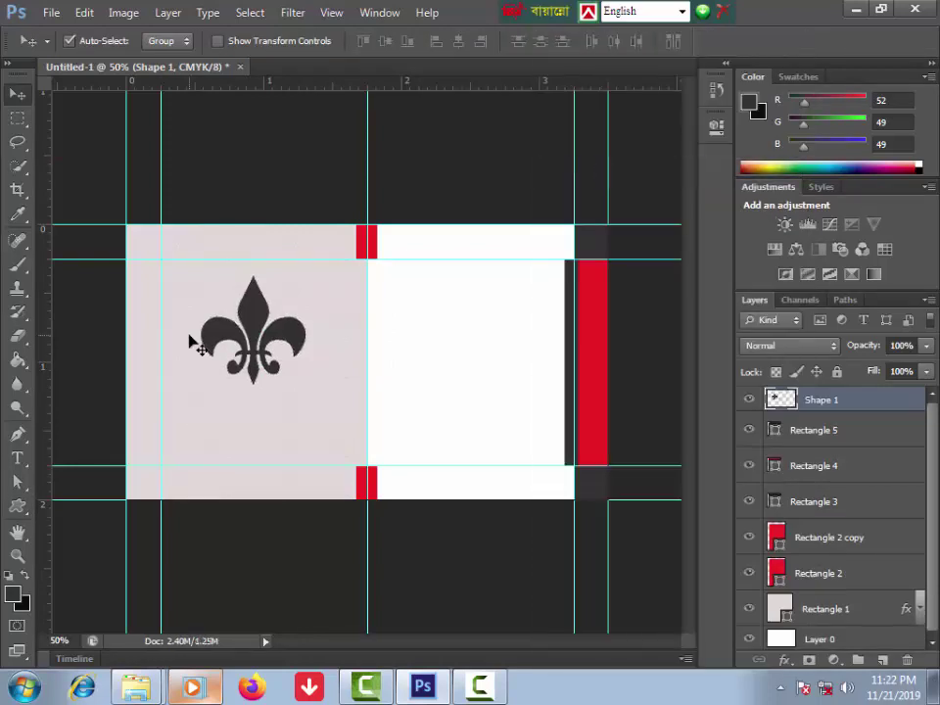
right_click(781, 399)
left_click(568, 289)
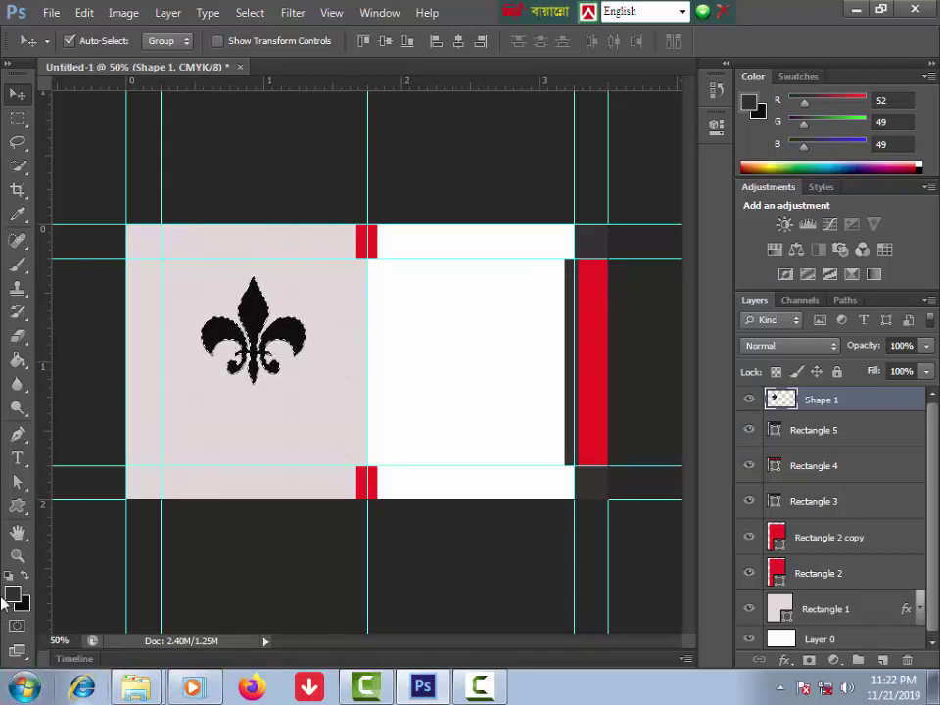
Fill the fleur-de-lis selection with pure red (ff0000) and deselect
left_click(14, 595)
left_click_drag(380, 231, 489, 130)
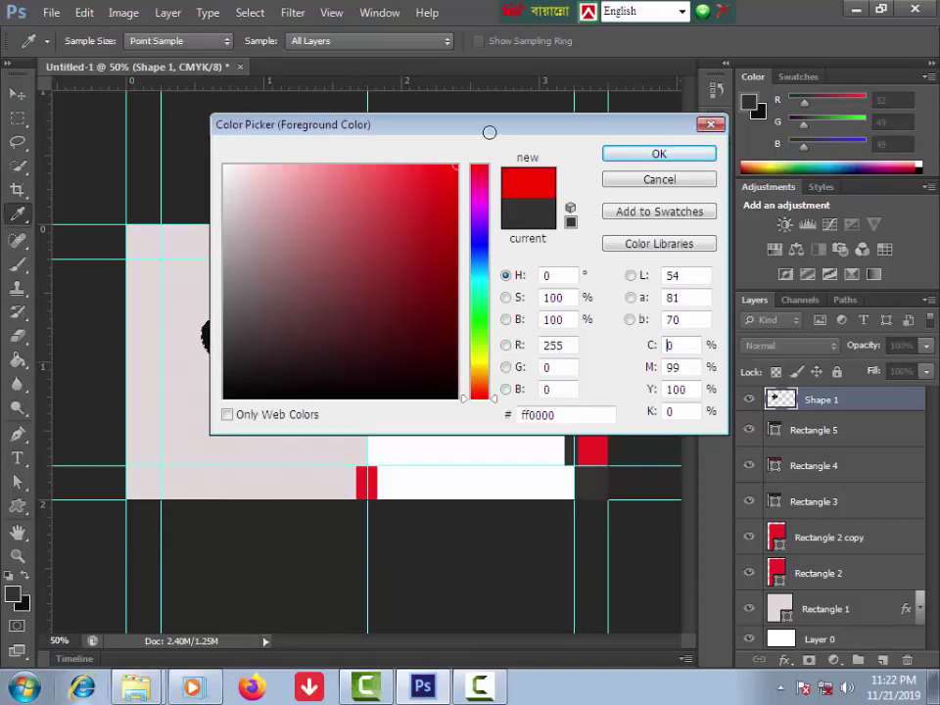
left_click(646, 154)
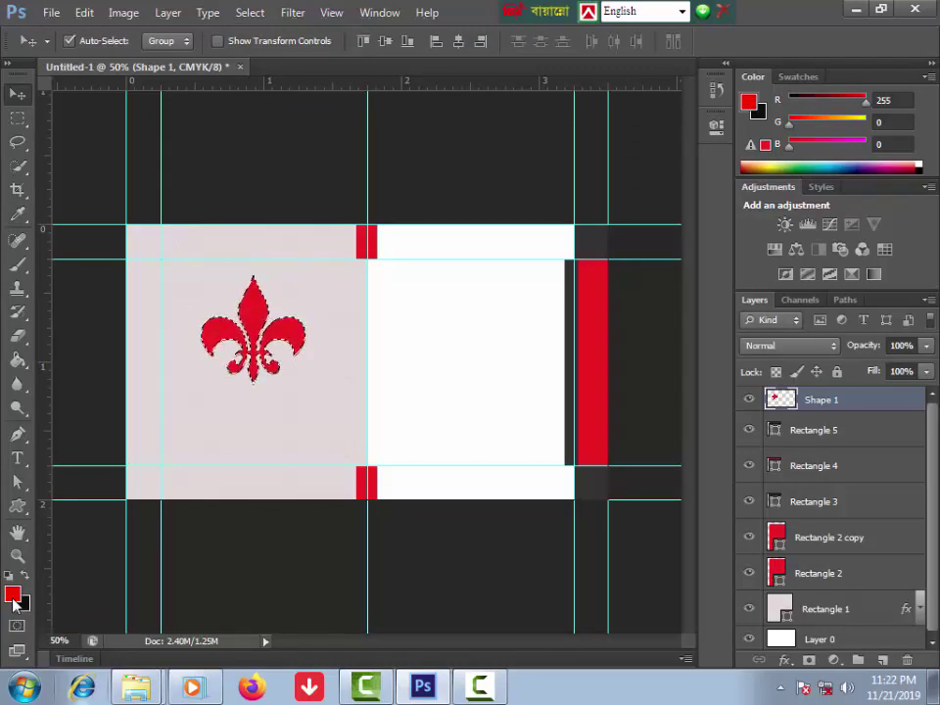
key("ctrl+d")
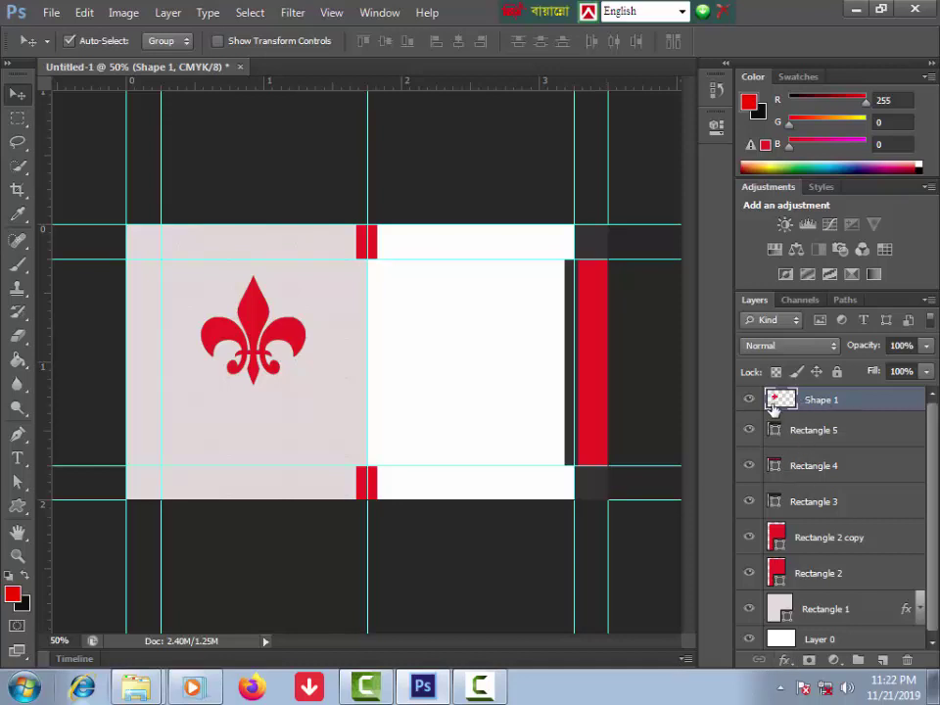
Give the fleur-de-lis a hard Drop Shadow at 100% opacity with 0 px size
left_click(785, 662)
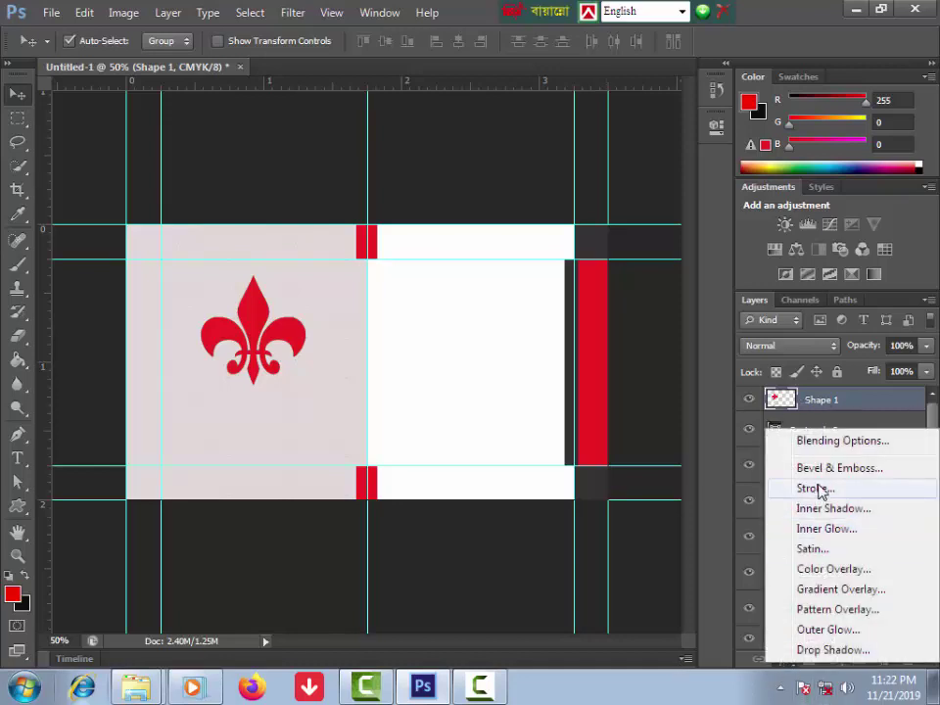
left_click(809, 652)
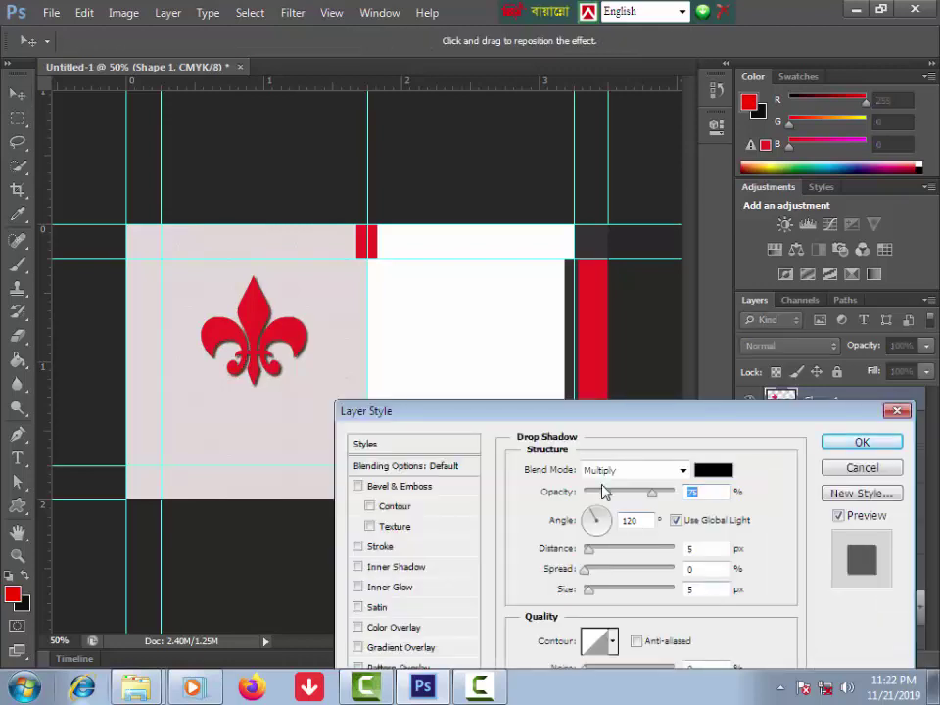
left_click_drag(651, 497, 691, 498)
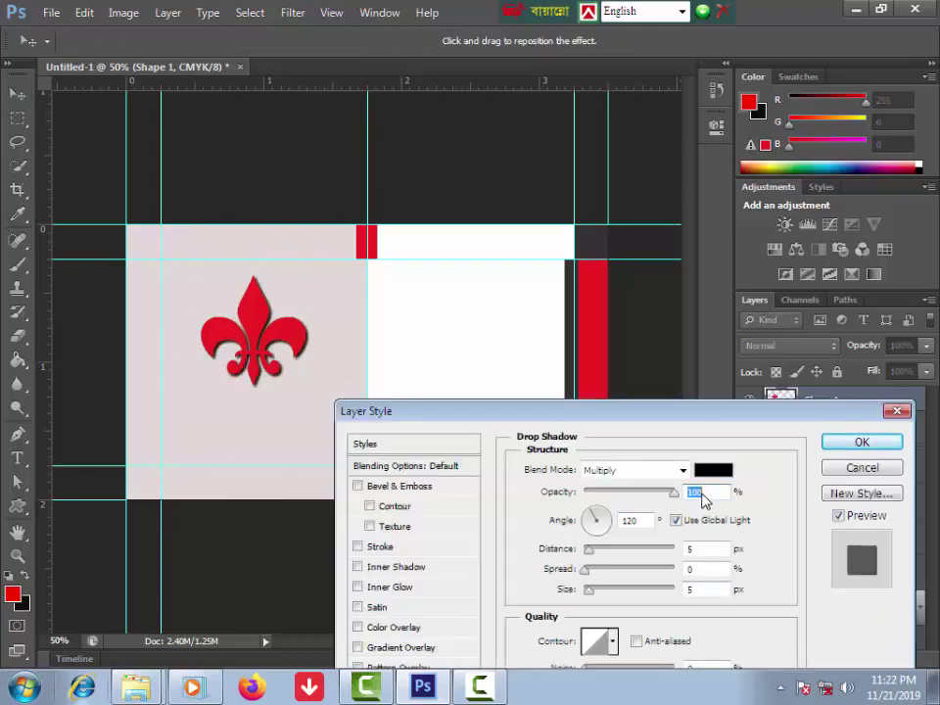
left_click_drag(594, 557, 585, 556)
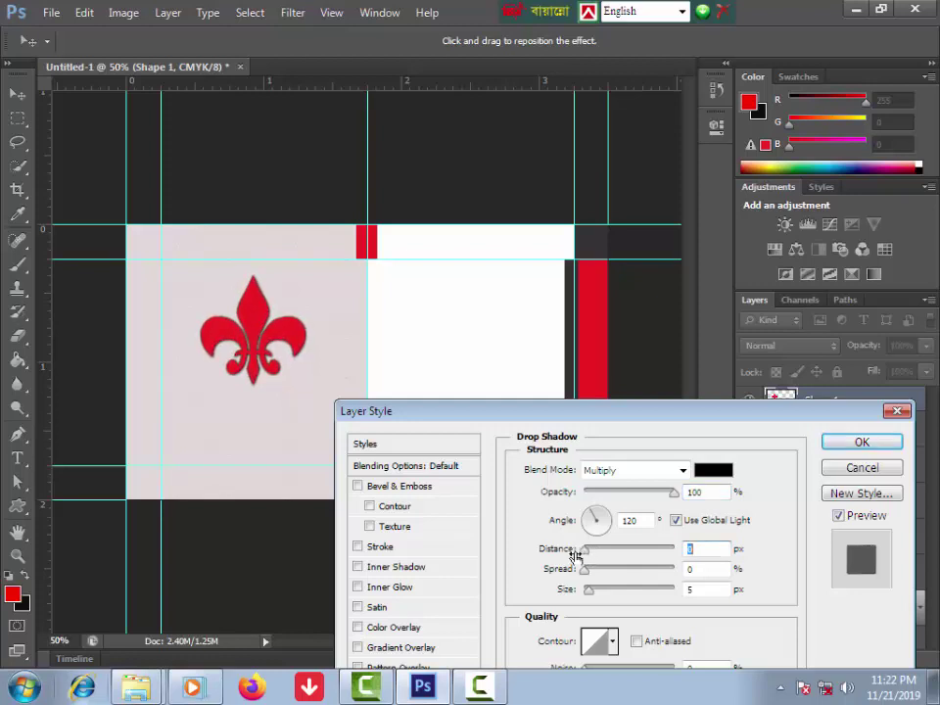
mouse_move(589, 590)
left_mouse_down()
mouse_move(597, 593)
mouse_move(582, 591)
left_mouse_up()
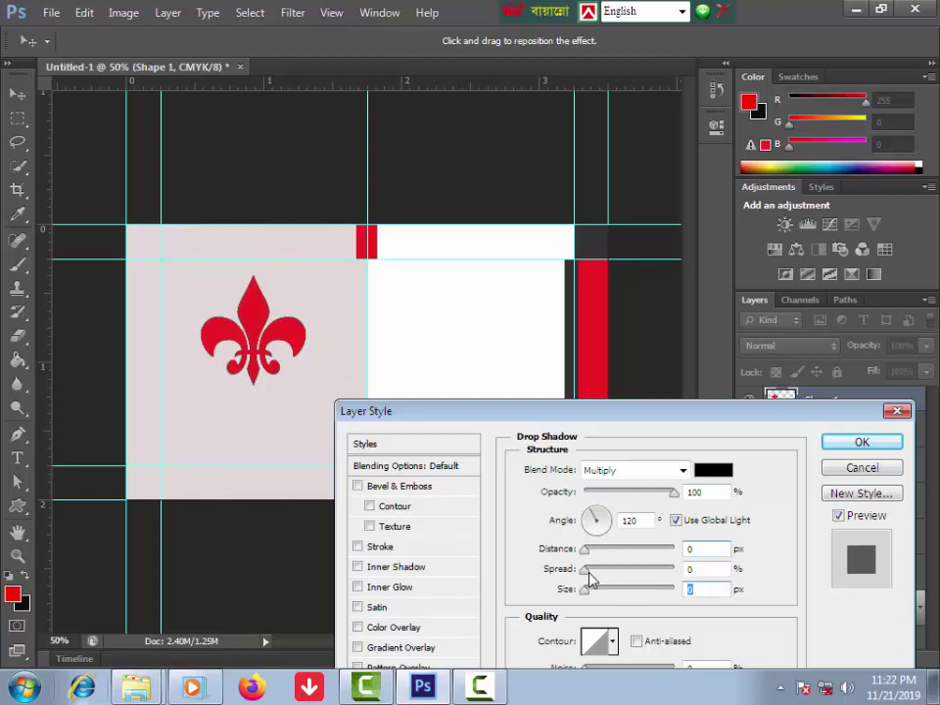
left_click(584, 571)
left_click_drag(588, 557, 591, 556)
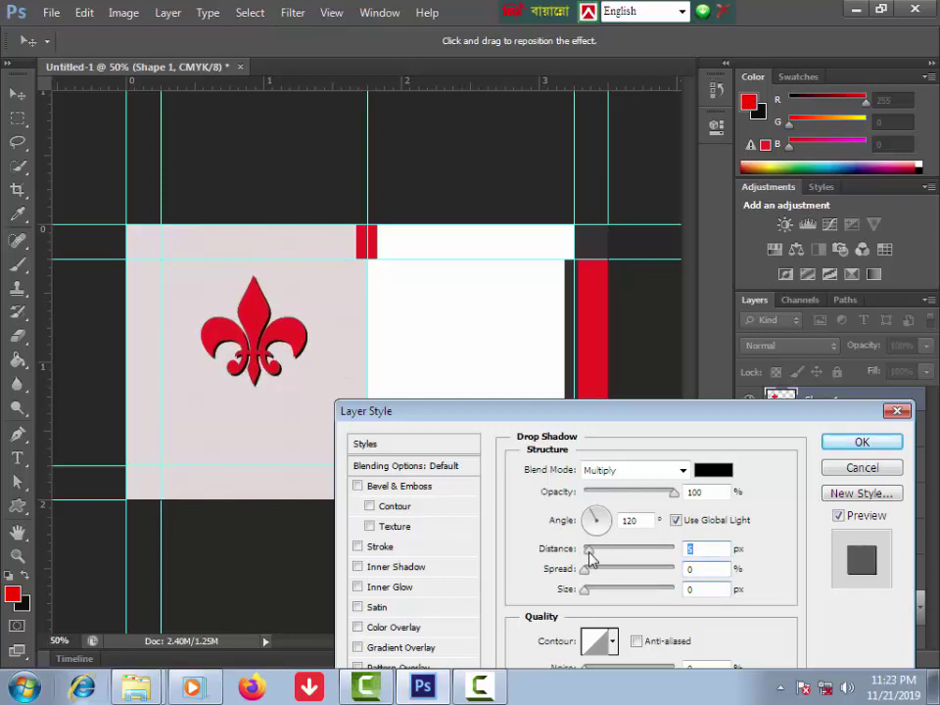
left_click(860, 442)
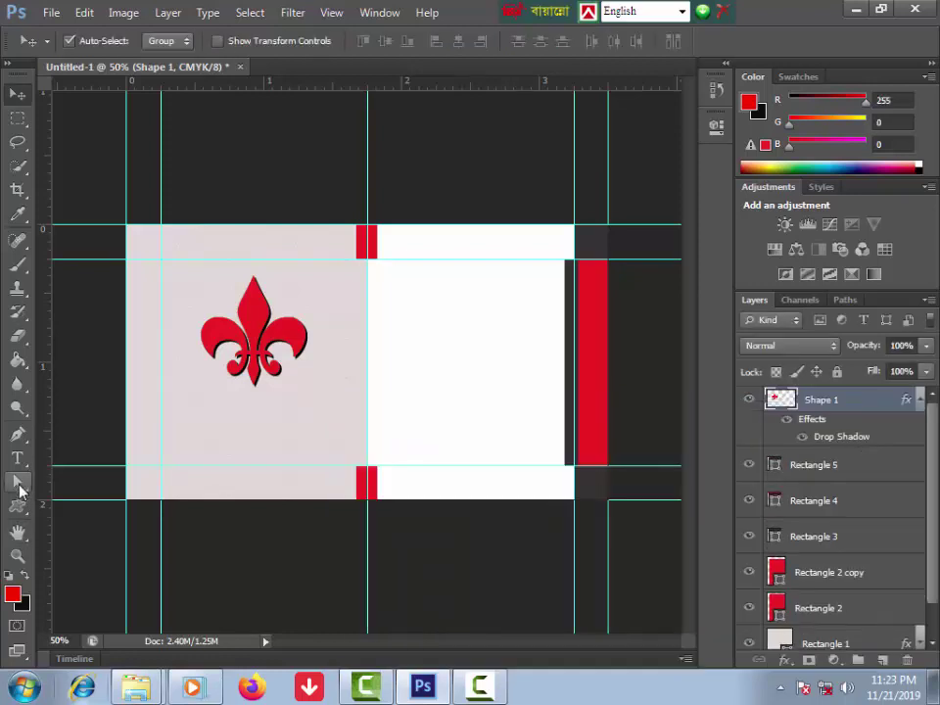
Make the black NYDASA text below the emblem 10 pt in Arial Rounded
left_click(23, 578)
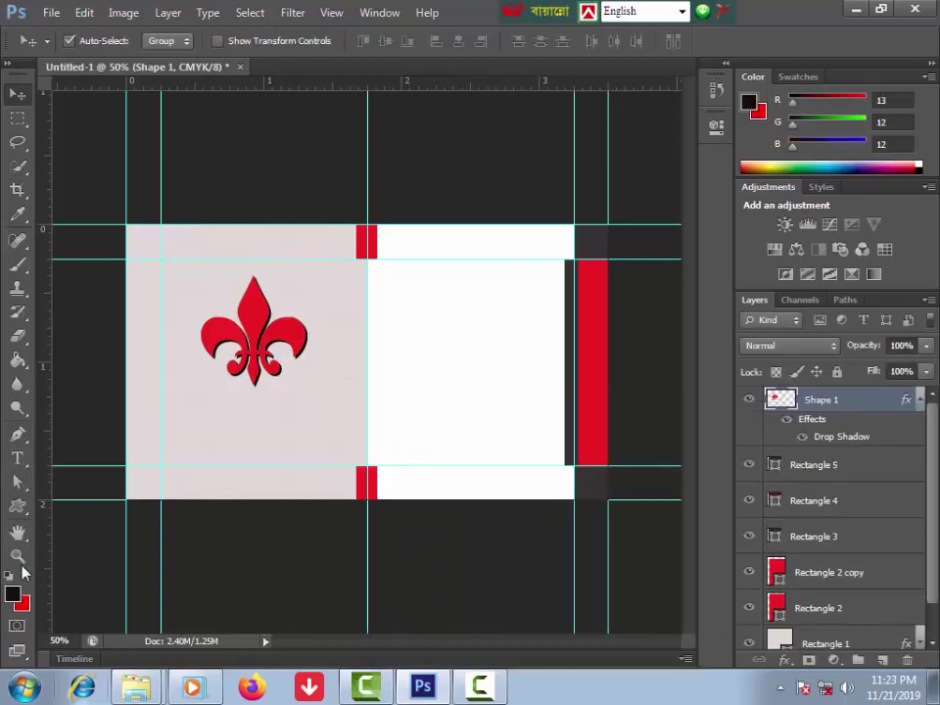
left_click(18, 457)
left_click(184, 398)
type("NYDASA")
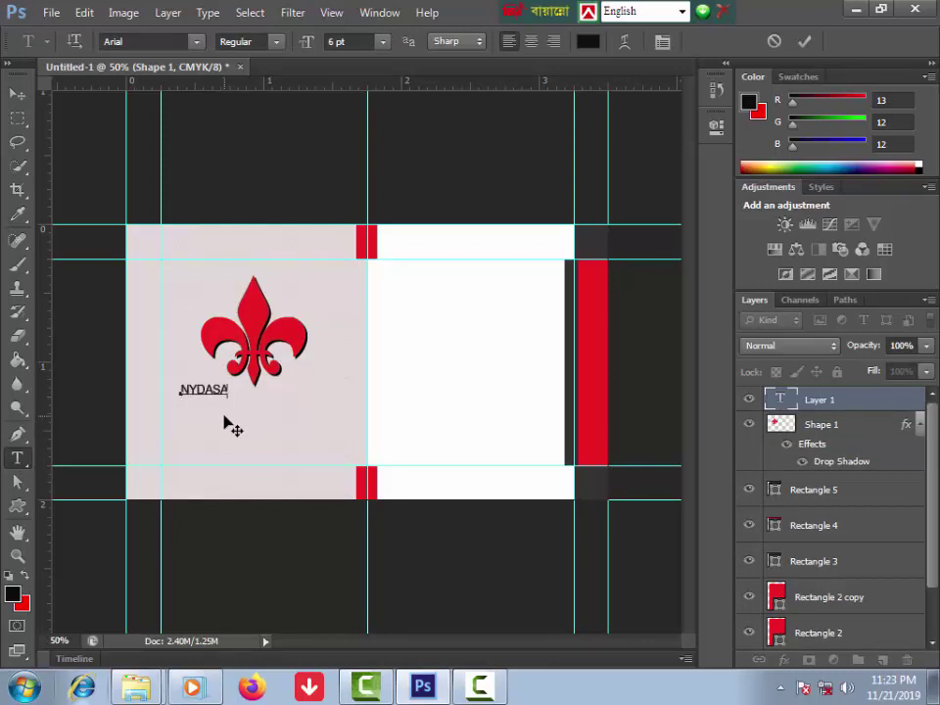
key("ctrl+a")
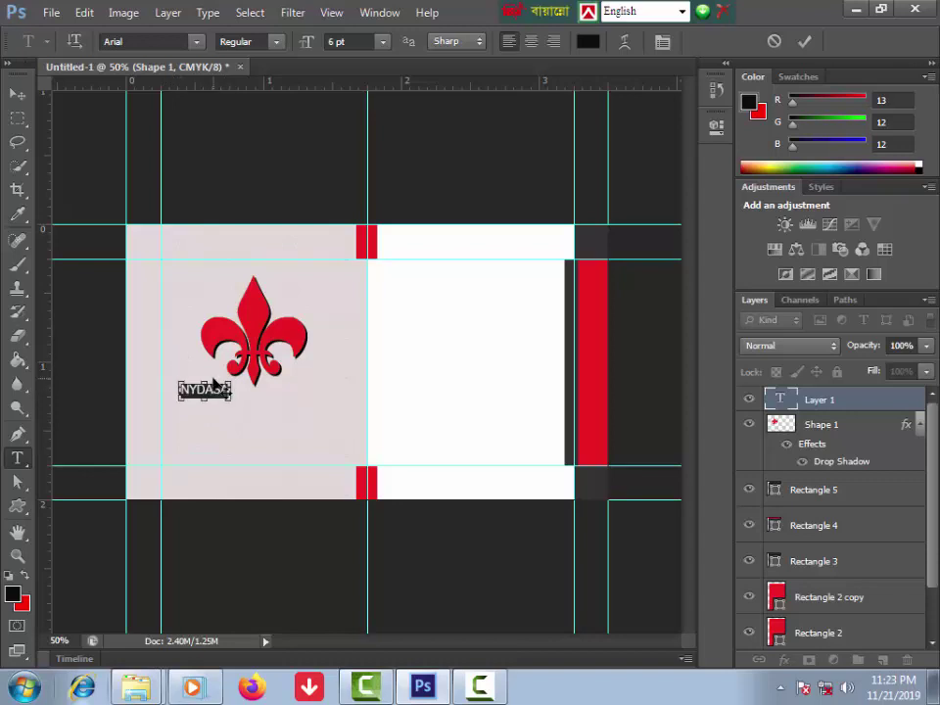
key("ctrl+shift+period")
key("ctrl+shift+period")
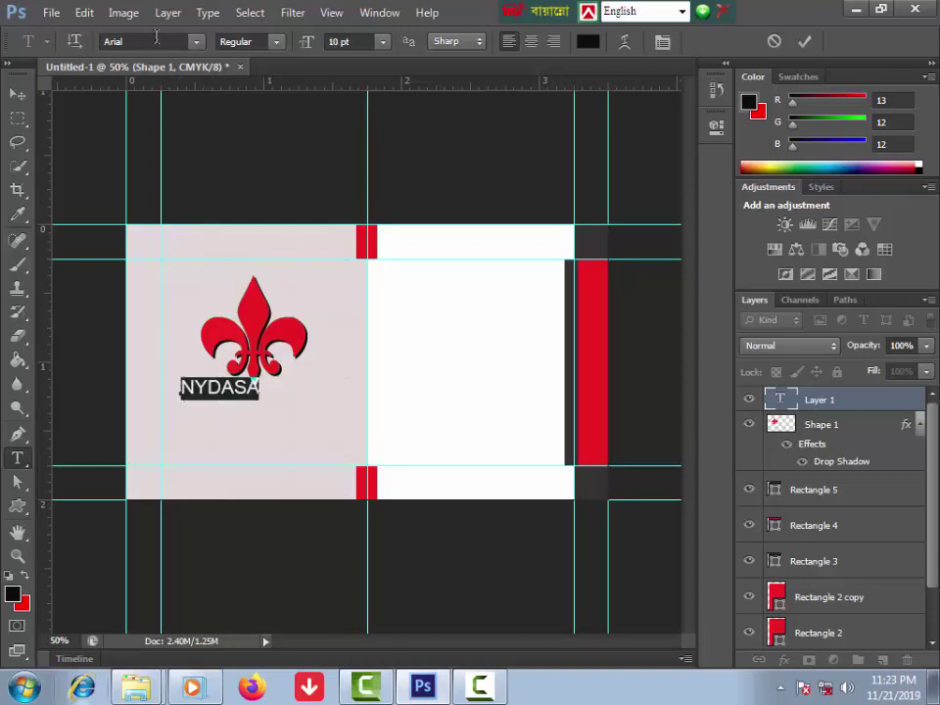
left_click(157, 37)
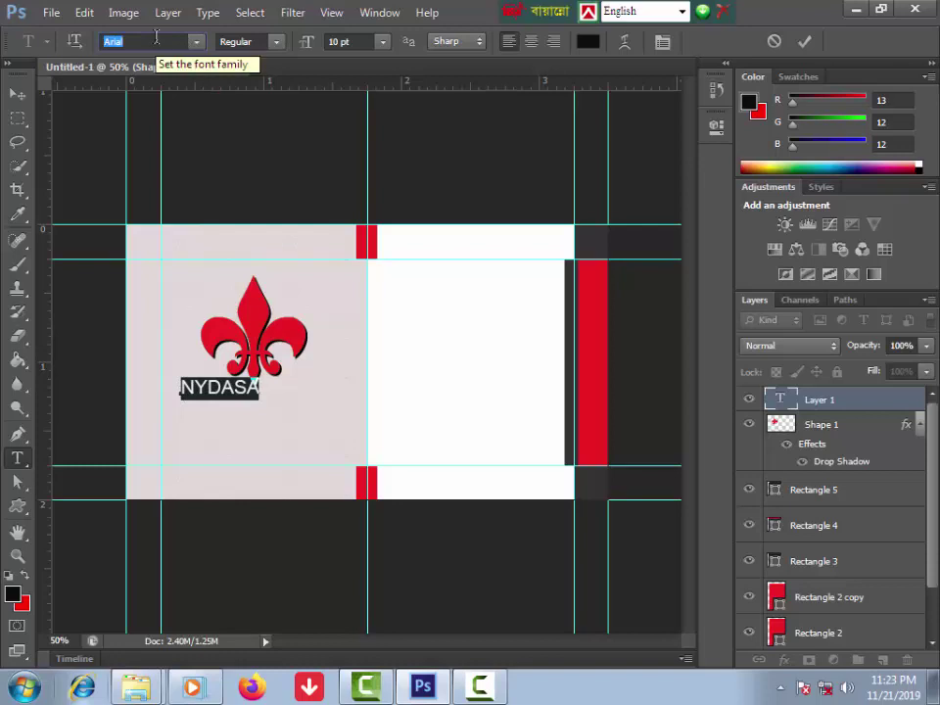
type("Ar")
left_click(157, 37)
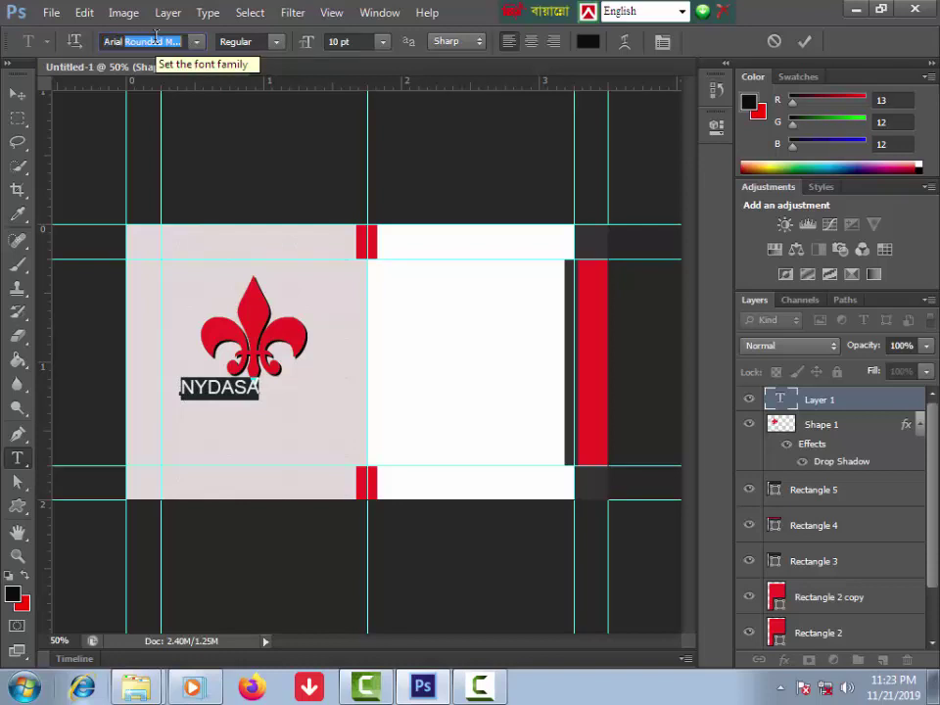
key("Return")
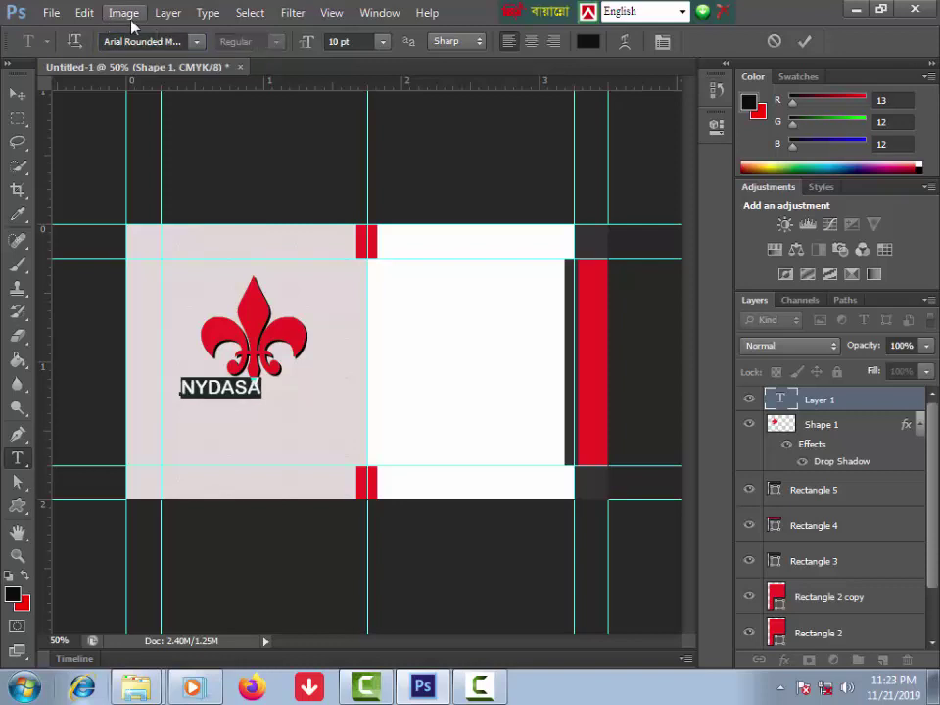
Browse the font list to give NYDASA a heavier font
left_click(158, 42)
scroll(158, 42, "down", 1)
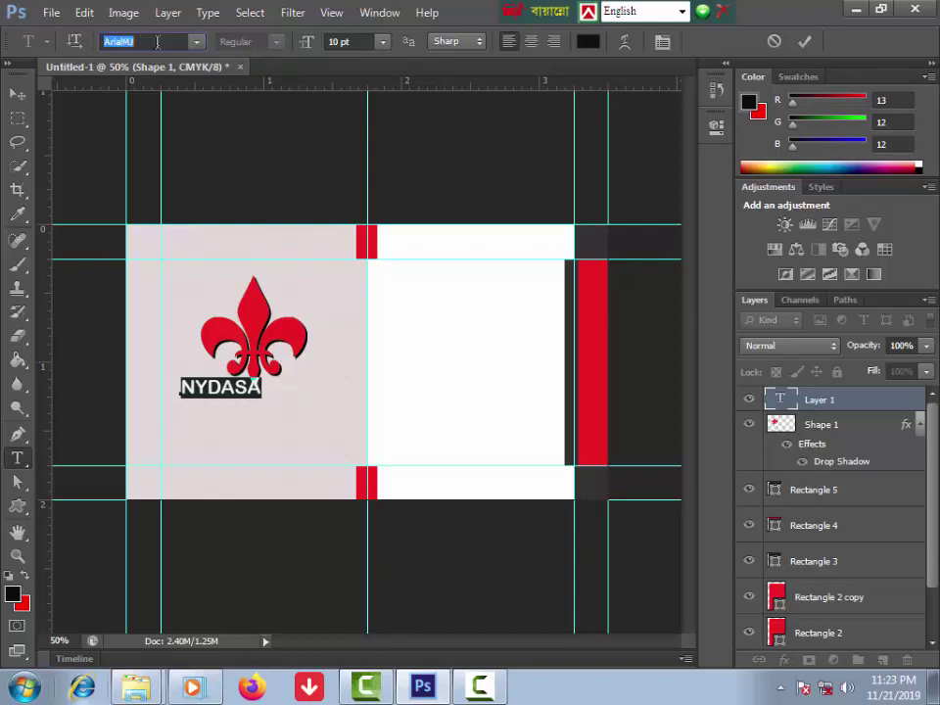
scroll(158, 42, "down", 2)
scroll(158, 42, "down", 1)
scroll(157, 42, "down", 2)
scroll(158, 42, "down", 1)
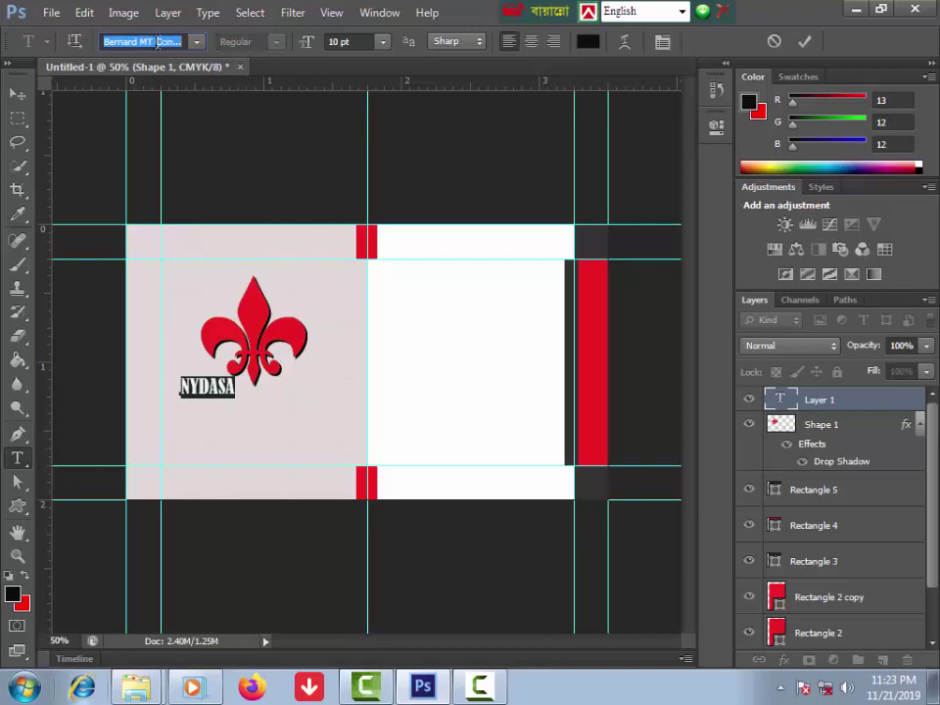
scroll(157, 42, "down", 1)
scroll(158, 42, "down", 1)
Centre NYDASA under the logo, nudge it lower, and stretch it wider to match the emblem
left_click(17, 93)
left_click_drag(244, 398, 279, 402)
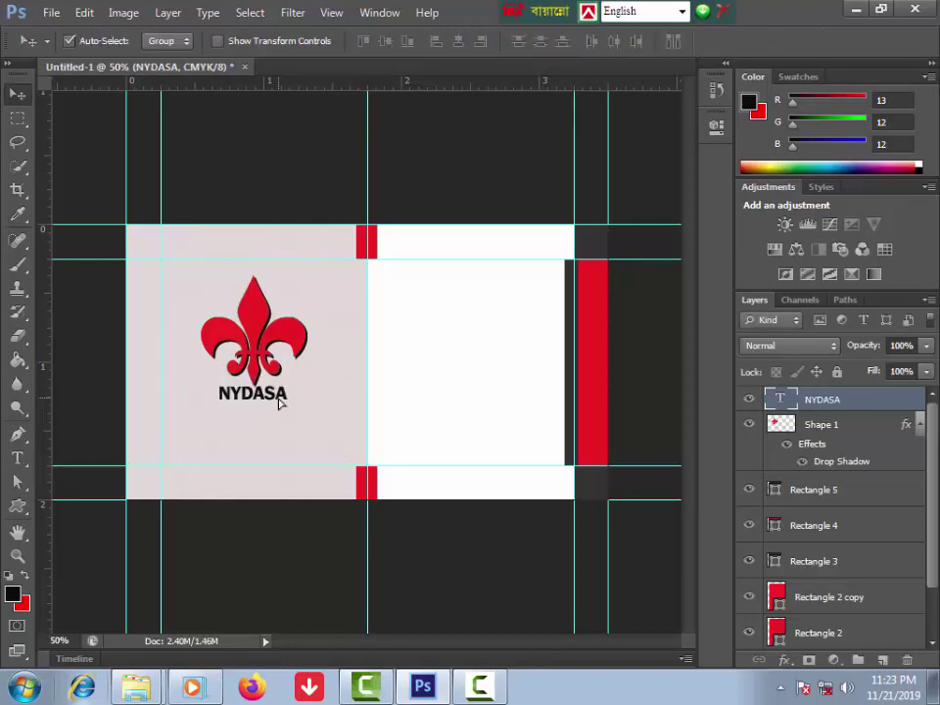
key("shift+Down")
key("ctrl+t")
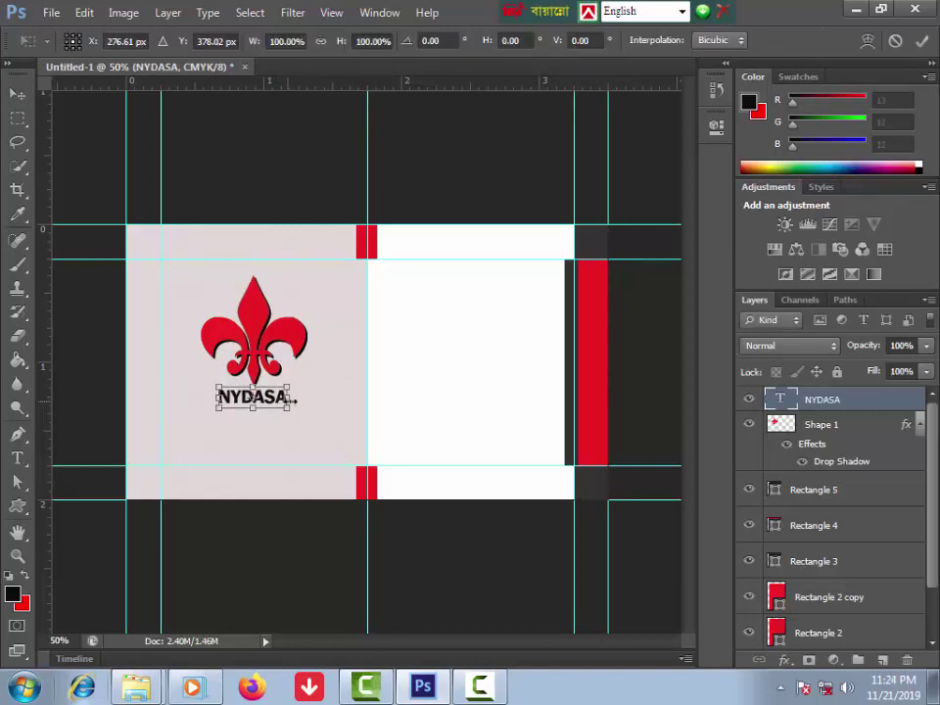
left_click_drag(289, 396, 307, 396)
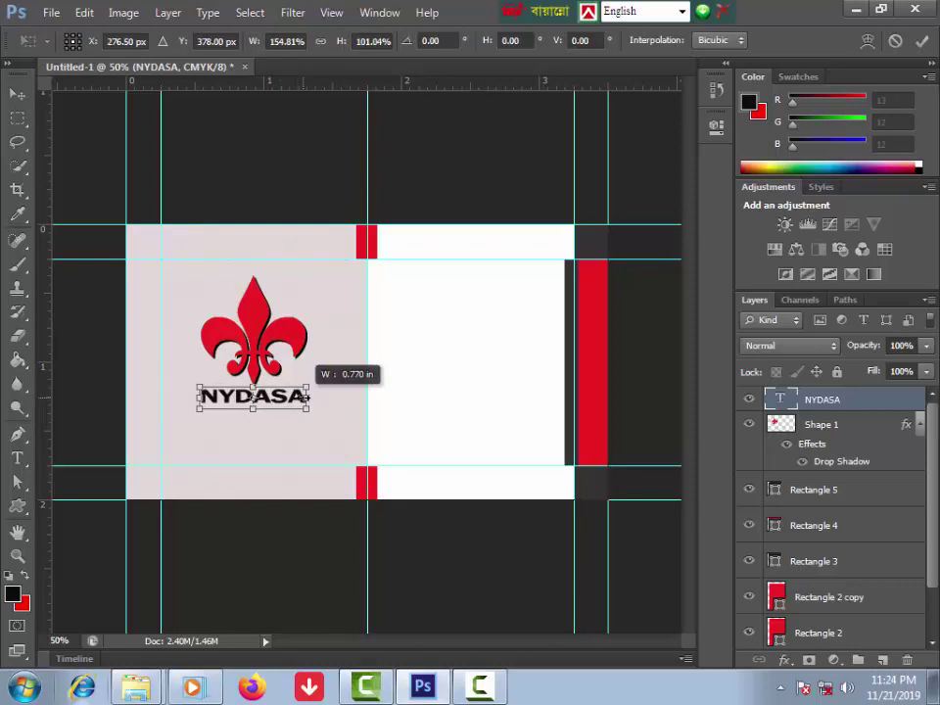
key("Return")
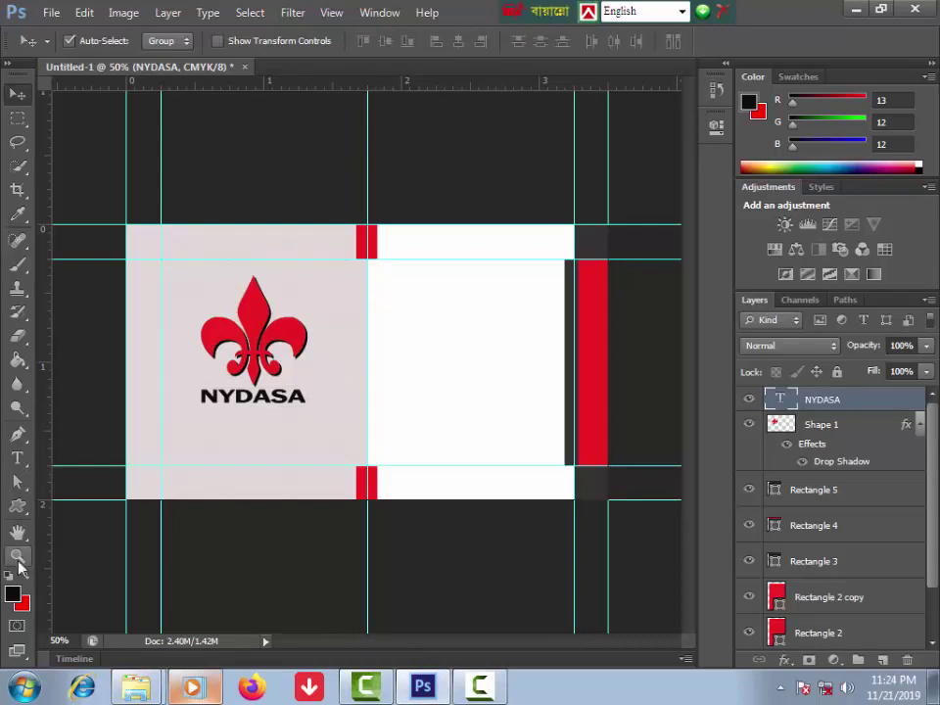
Type the person's name with the title Chairman below it on the card's white half
left_click(18, 458)
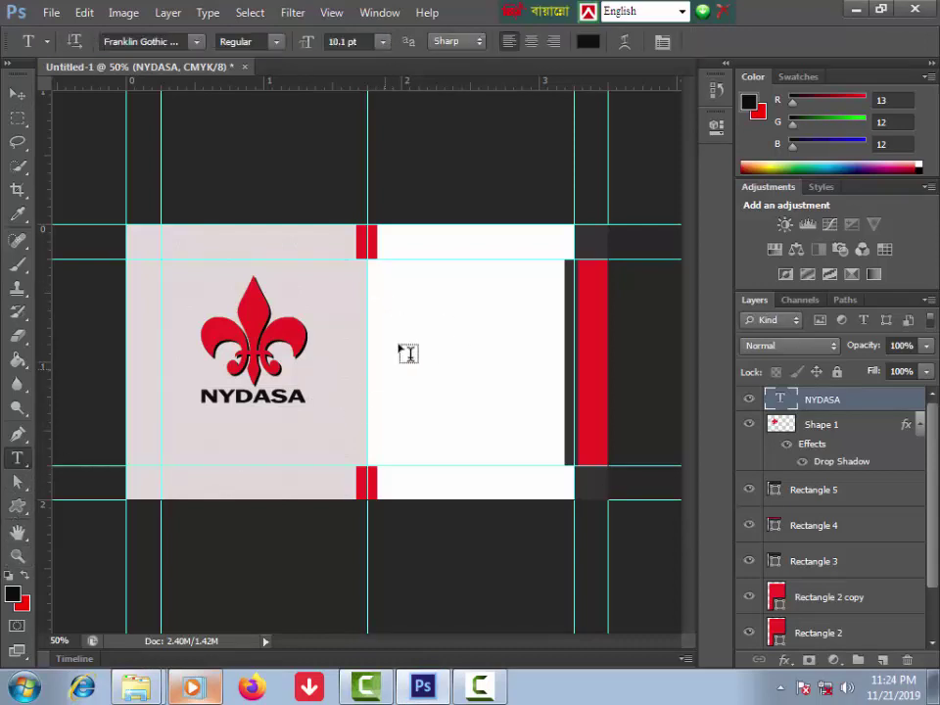
left_click(389, 295)
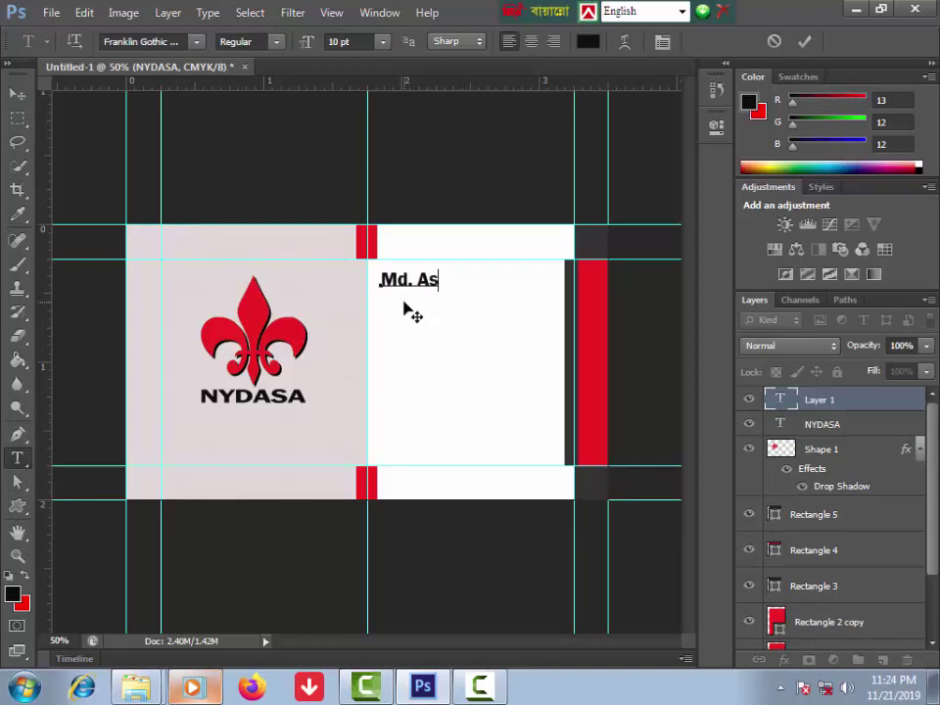
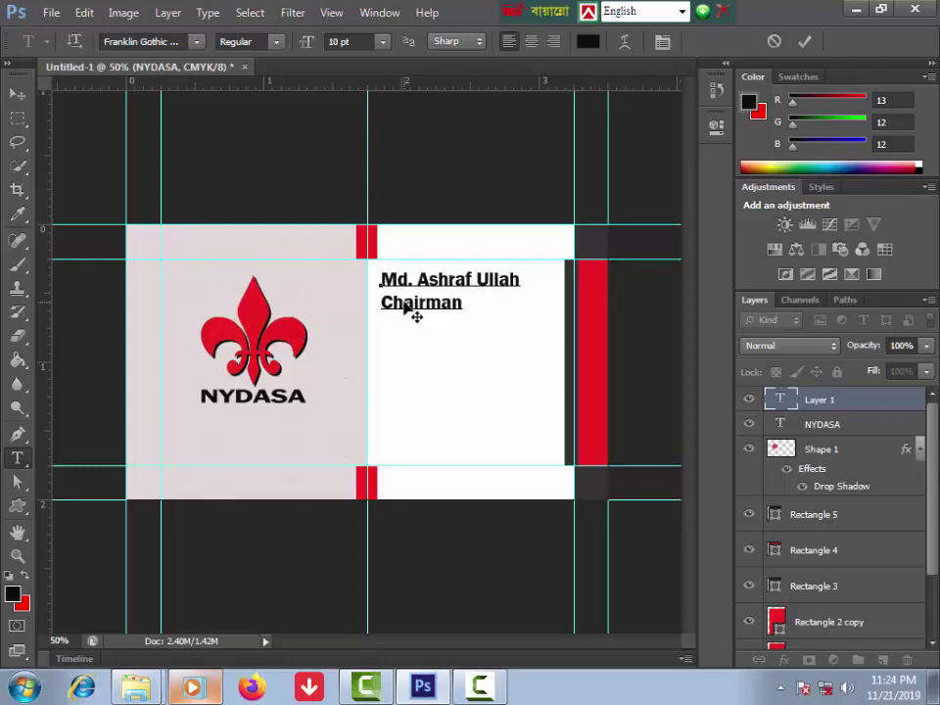
Resize Chairman to 8 pt, then select both text lines
double_click(423, 303)
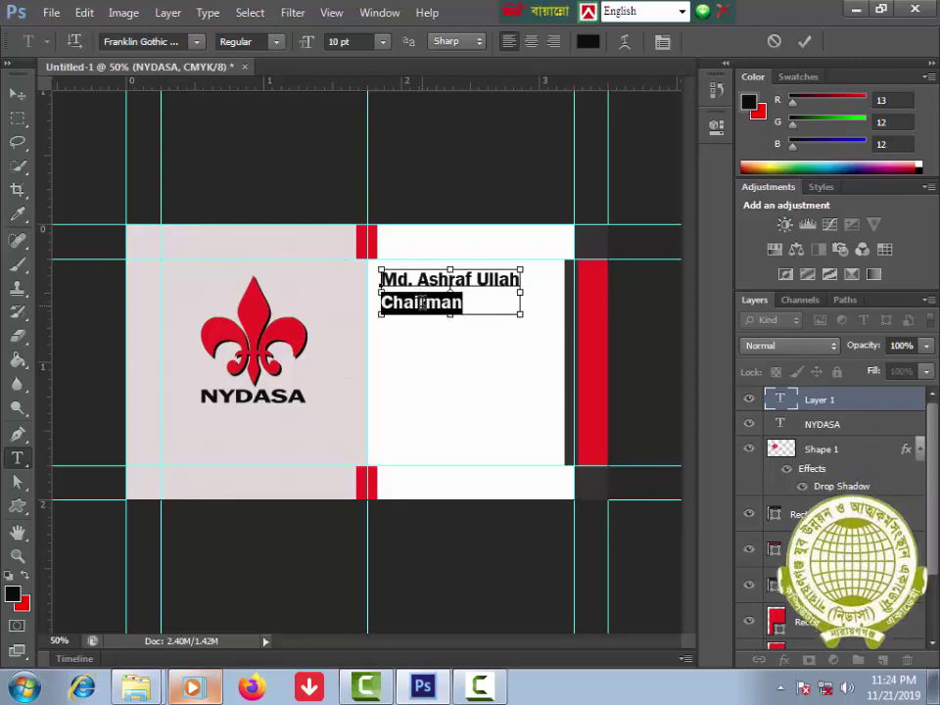
key("ctrl+shift+comma")
key("ctrl+shift+comma")
key("ctrl+shift+period")
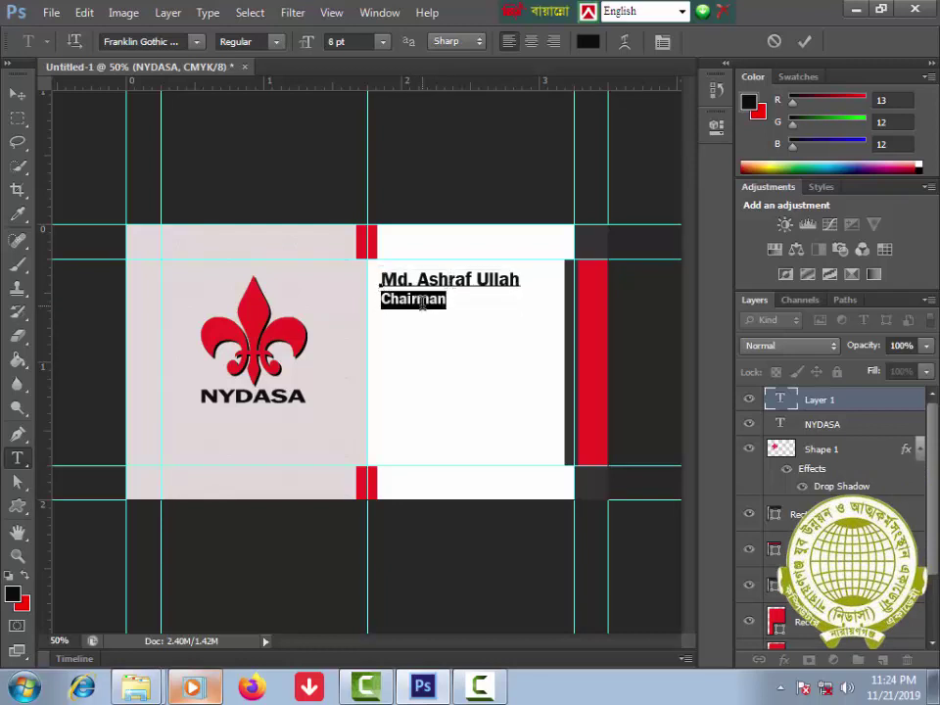
left_click(437, 279)
triple_click(438, 279)
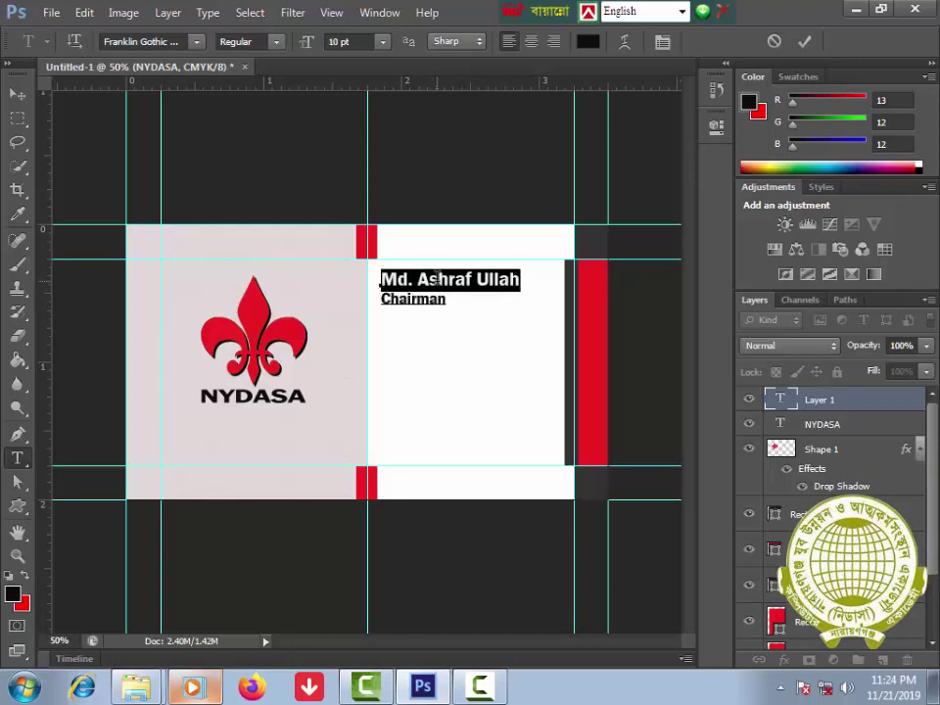
key("ctrl+a")
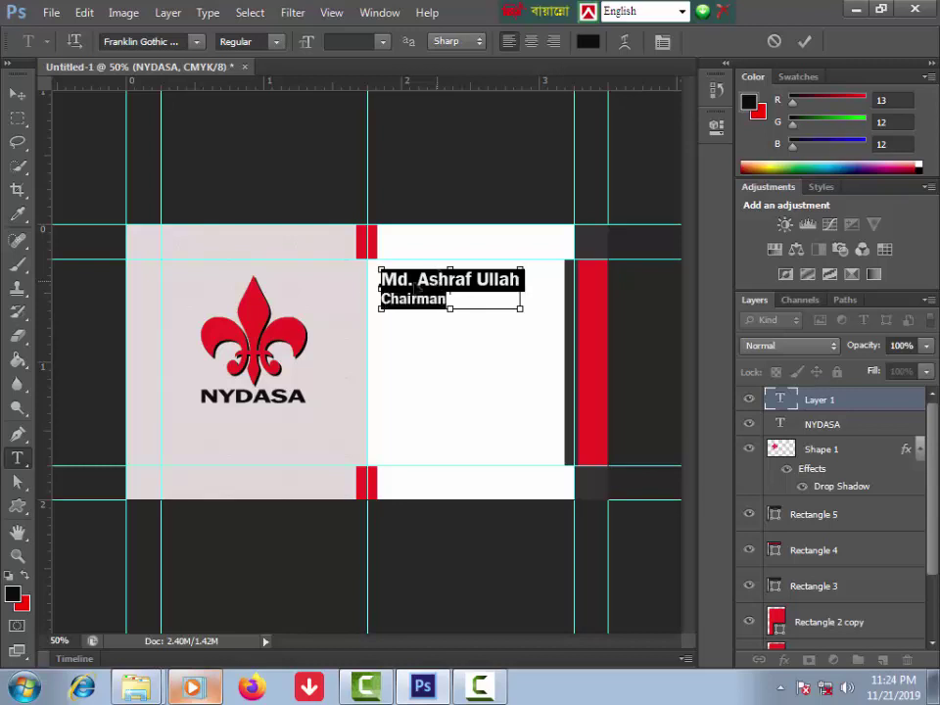
Try different fonts on the name and title and settle on Gabriola
left_click(142, 41)
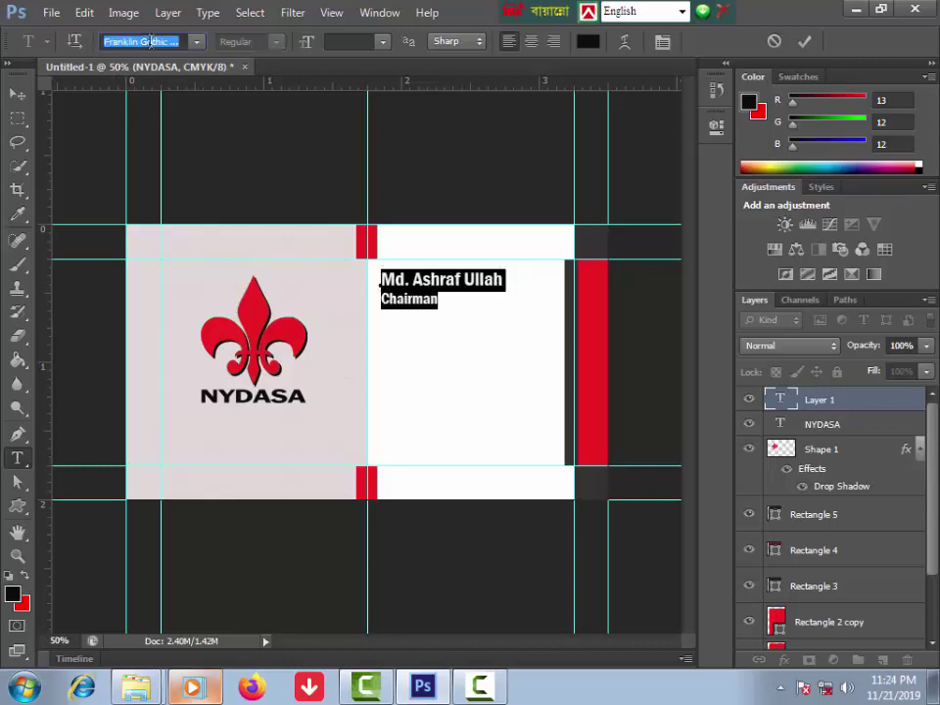
key("Down")
key("Down")
key("Down")
key("Down")
key("Up")
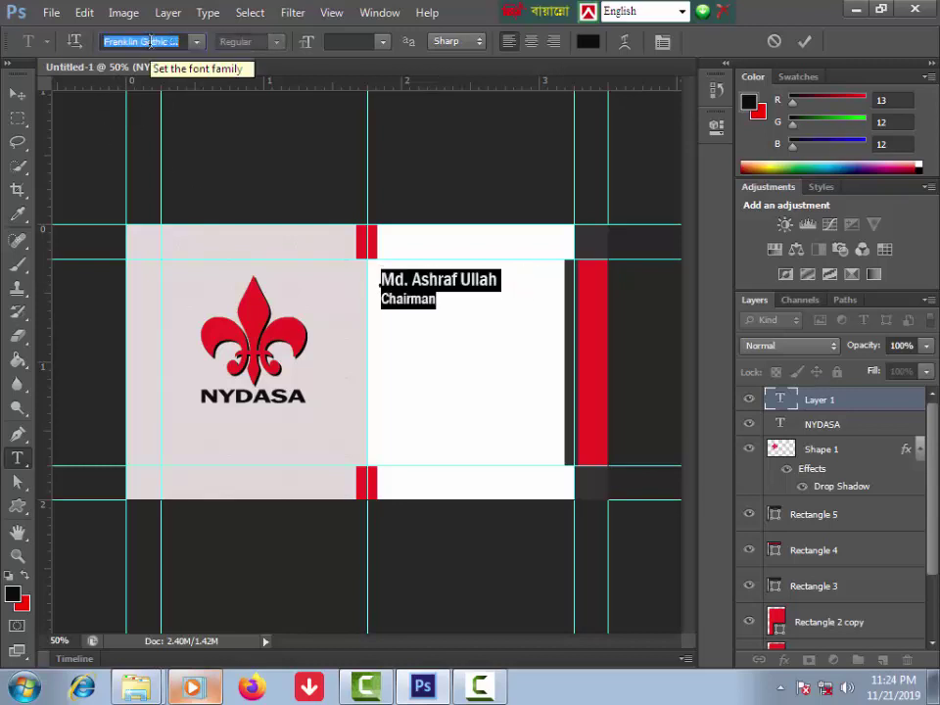
key("Down")
key("Down")
key("Down")
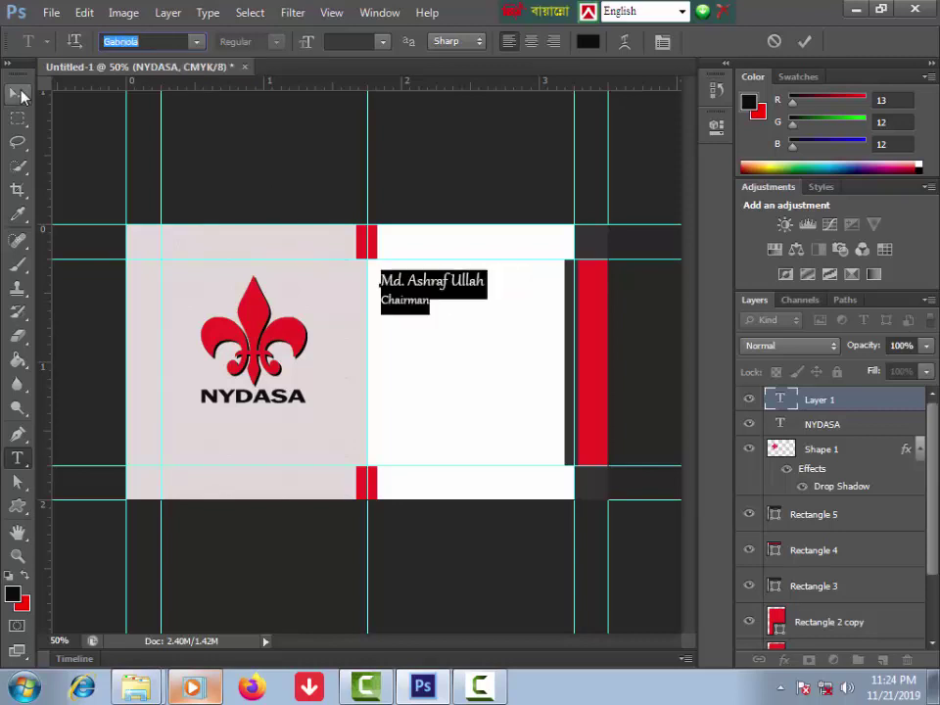
left_click(19, 94)
In the Character panel, tighten the text block's line spacing to 8 pt
key("t")
left_click(379, 12)
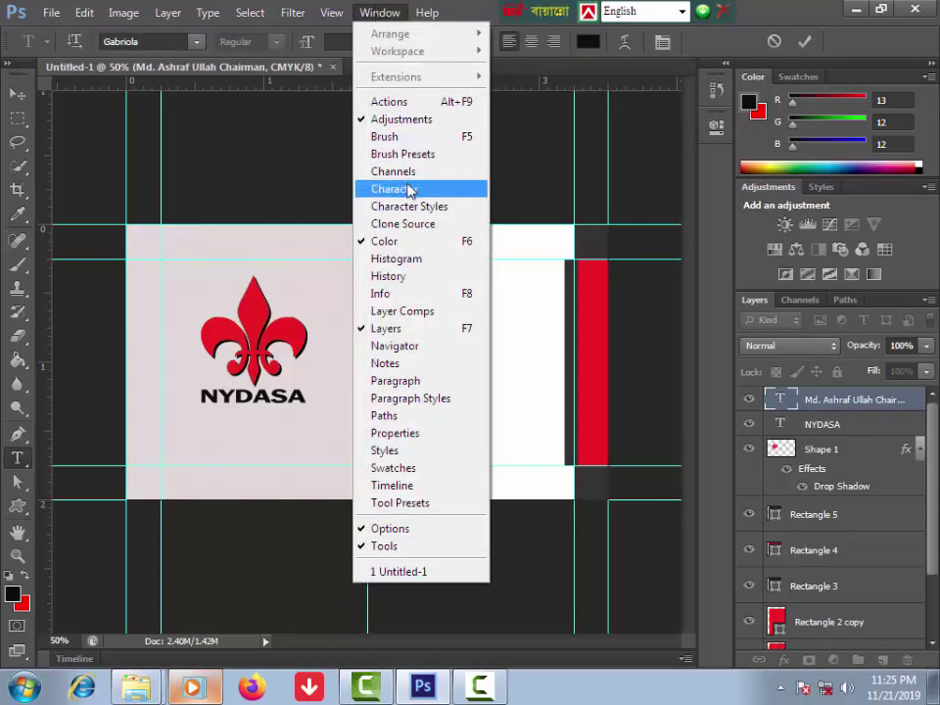
left_click(396, 188)
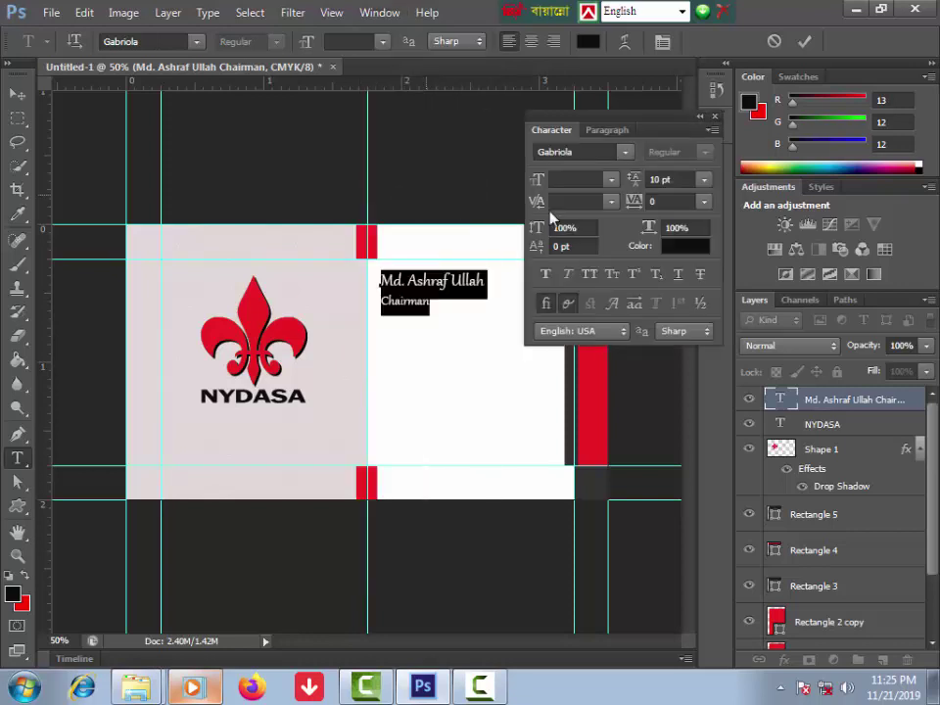
left_click(704, 181)
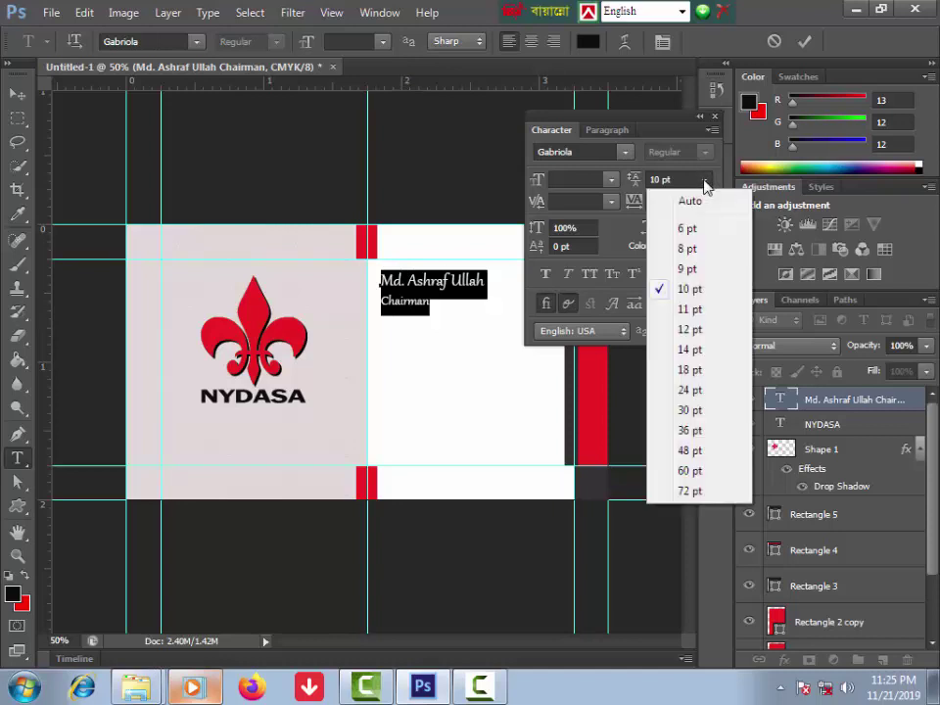
left_click(686, 267)
left_click(704, 180)
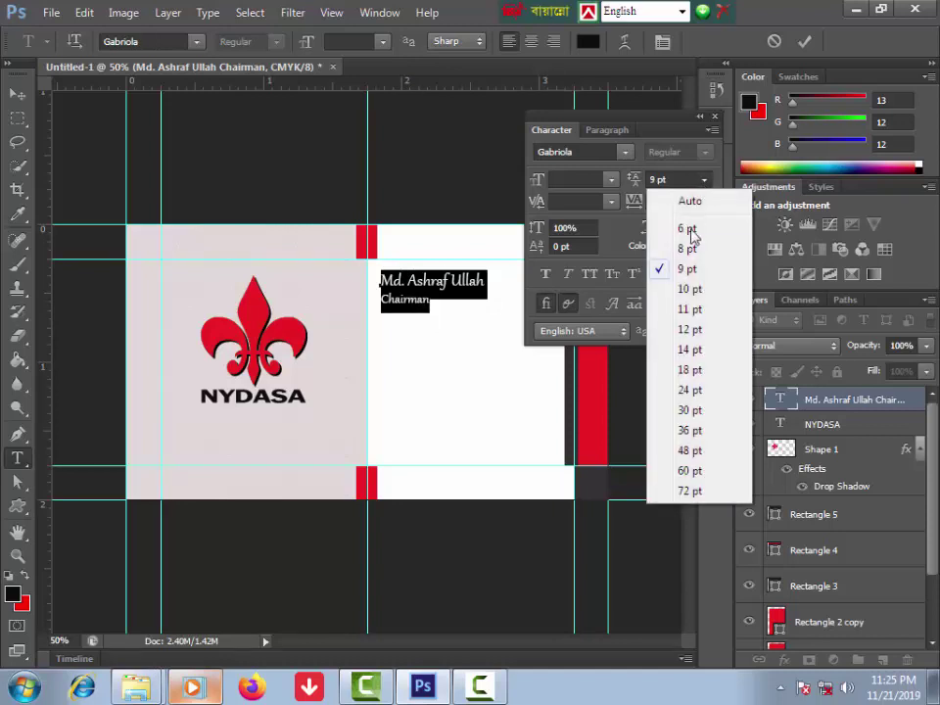
left_click(685, 248)
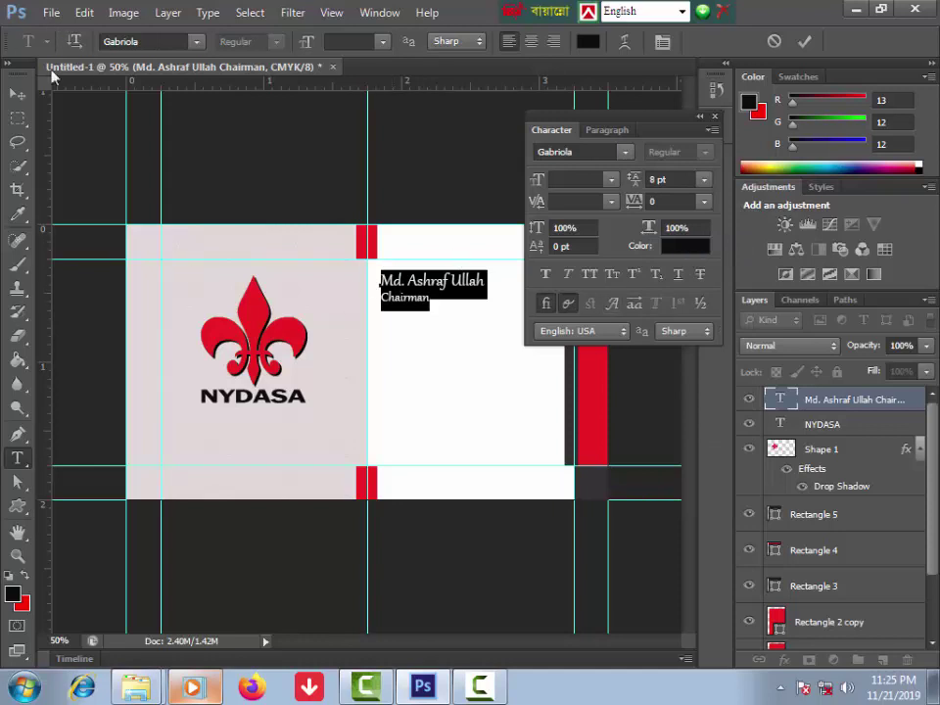
left_click(18, 94)
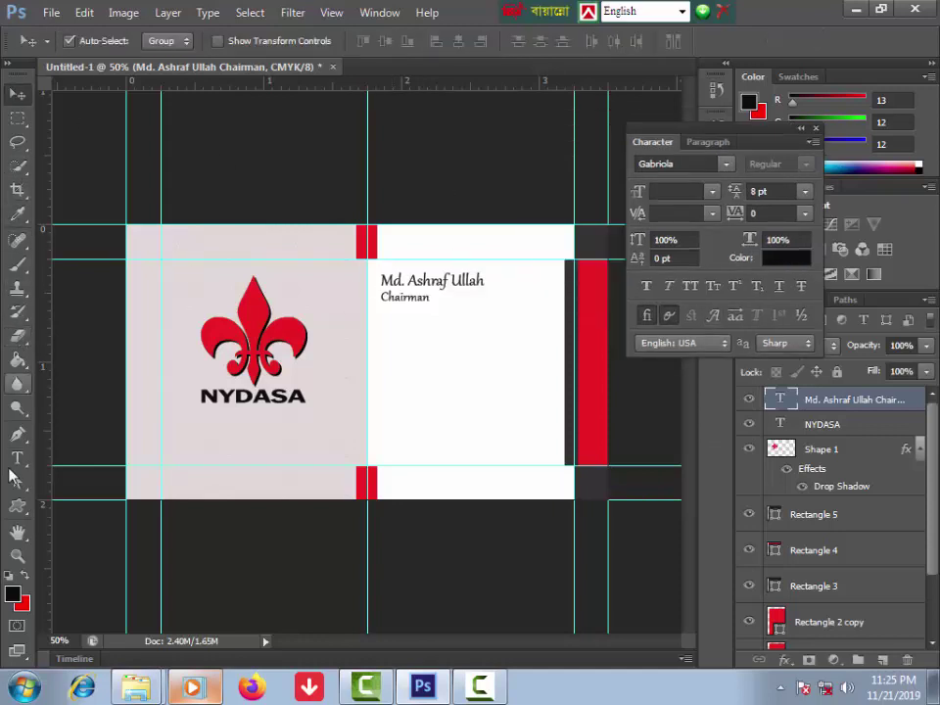
Set both lines of the name block to 12 pt
left_click(17, 457)
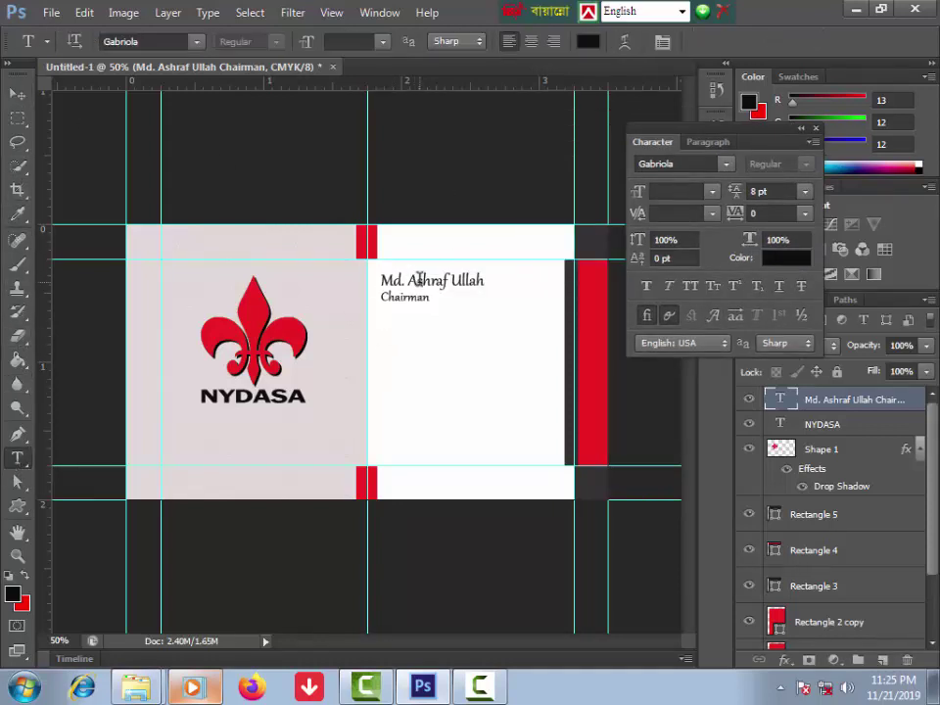
double_click(419, 279)
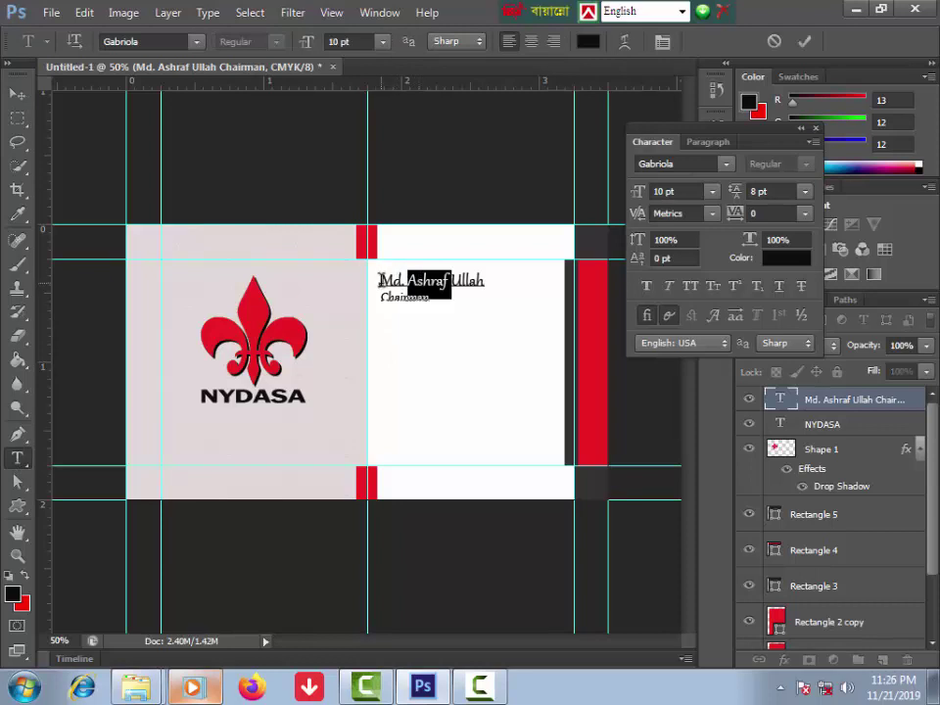
left_click_drag(380, 279, 494, 279)
left_click(651, 217)
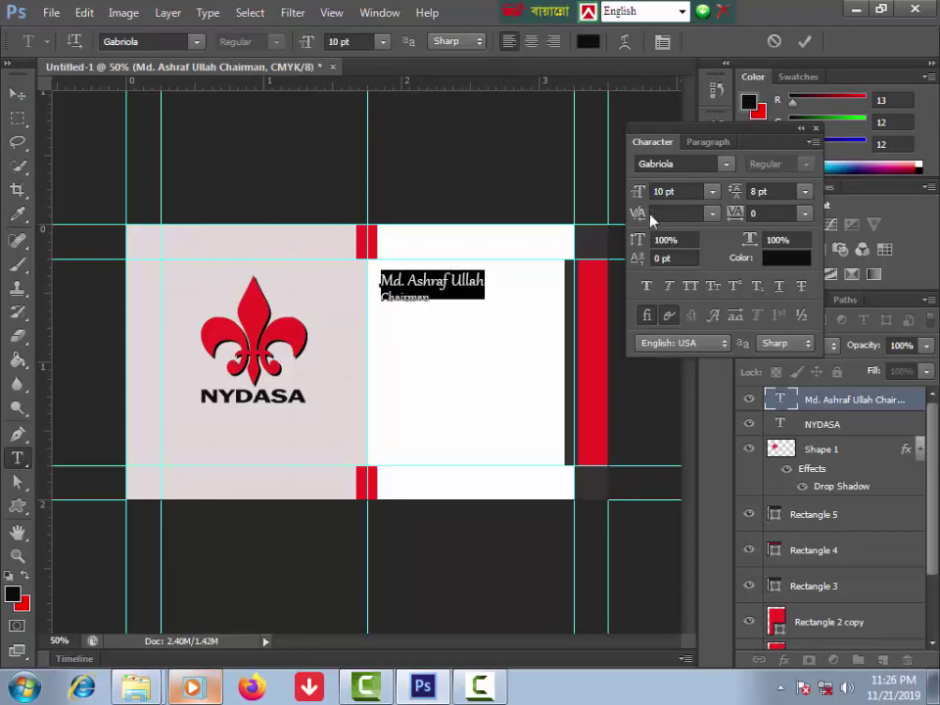
left_click(713, 192)
left_click(697, 339)
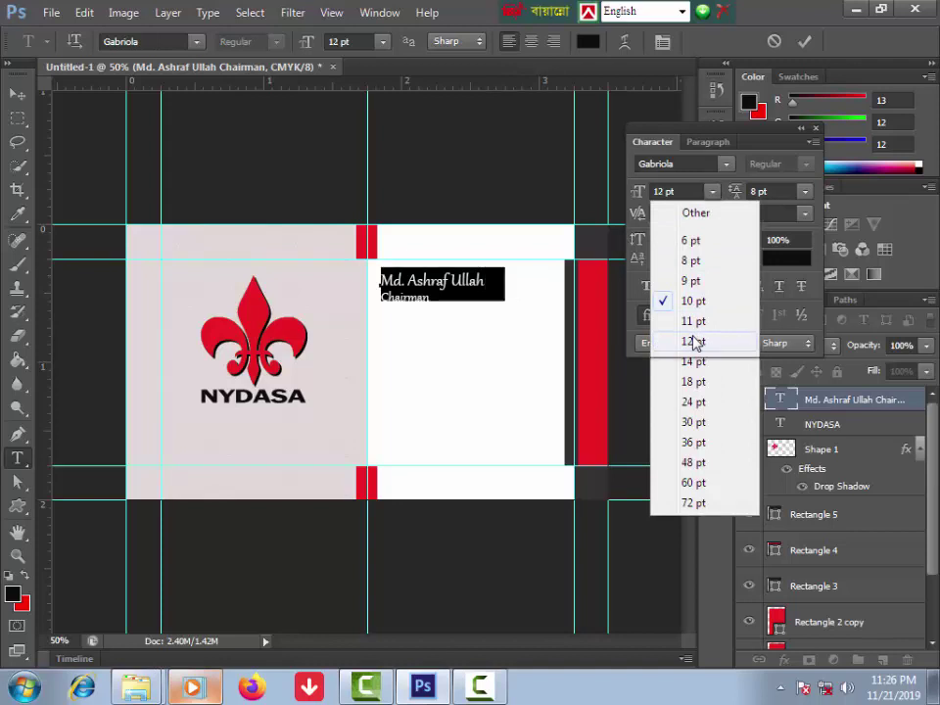
Set Chairman to 10 pt and commit the text
double_click(404, 297)
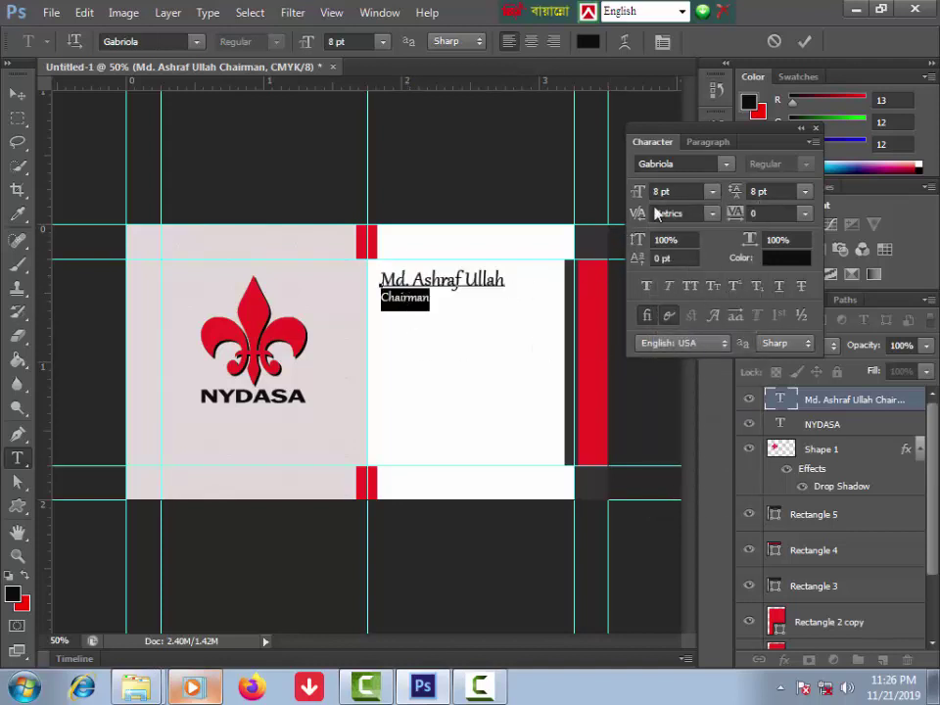
left_click(712, 193)
left_click(692, 299)
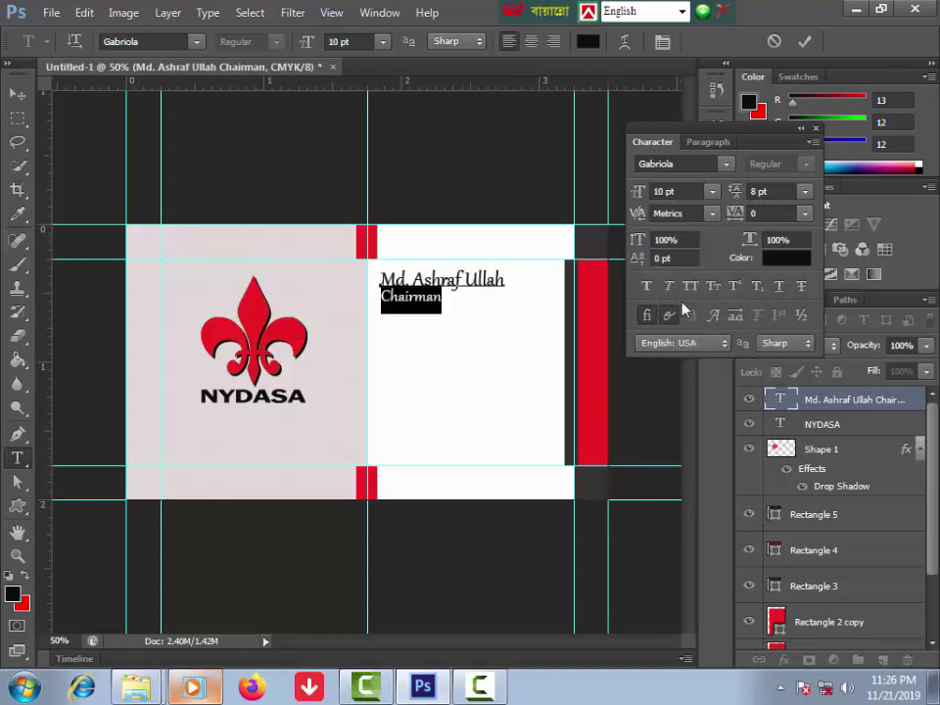
left_click(19, 97)
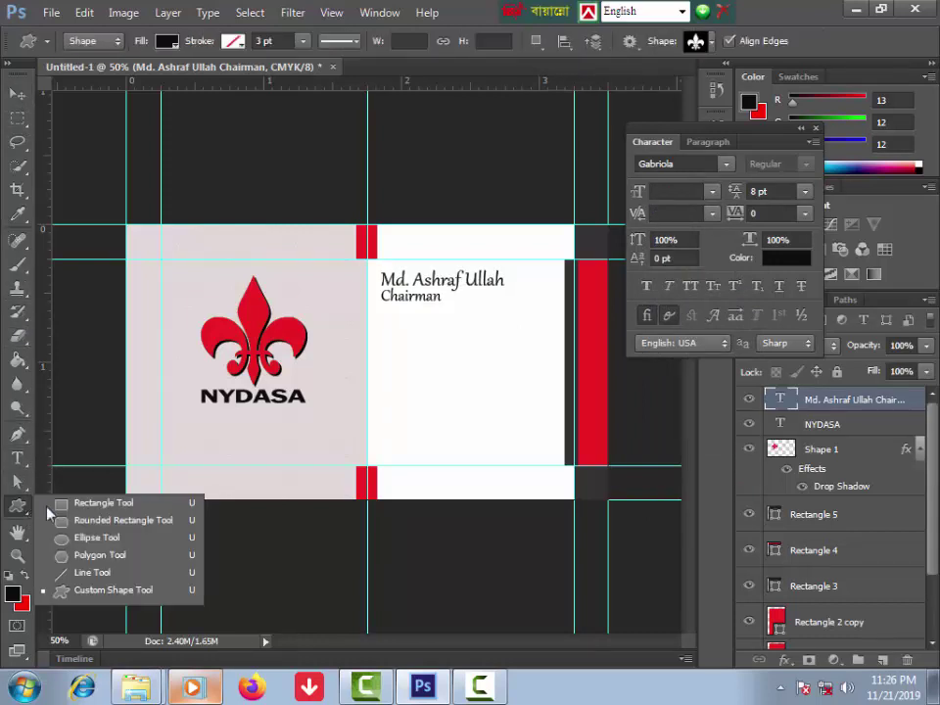
Draw a thin rectangle bar beneath the Chairman title
left_click_drag(18, 506, 79, 504)
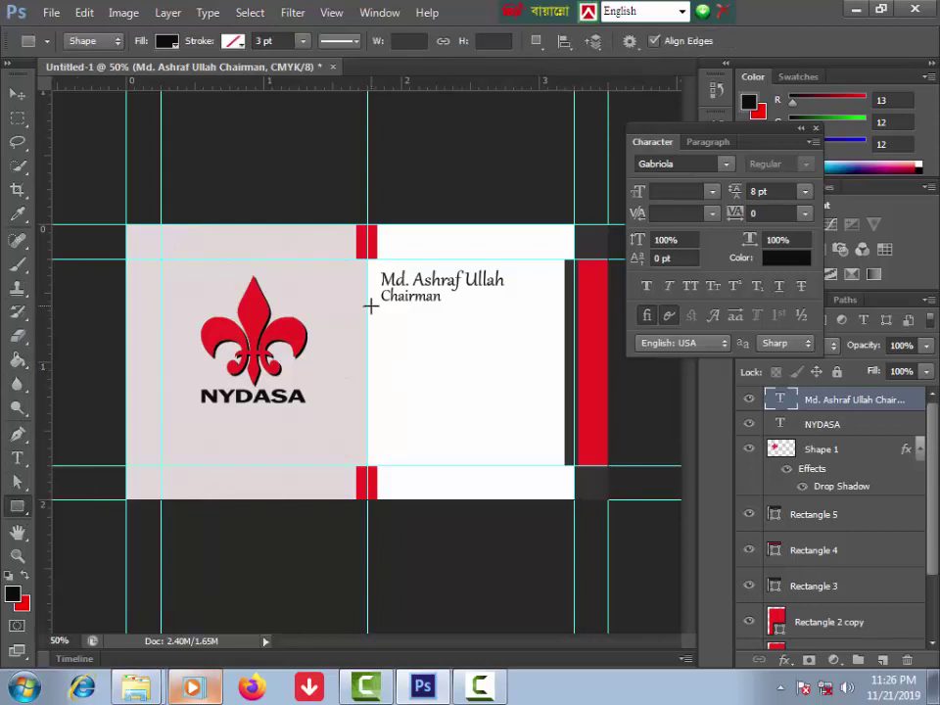
left_click_drag(367, 302, 518, 308)
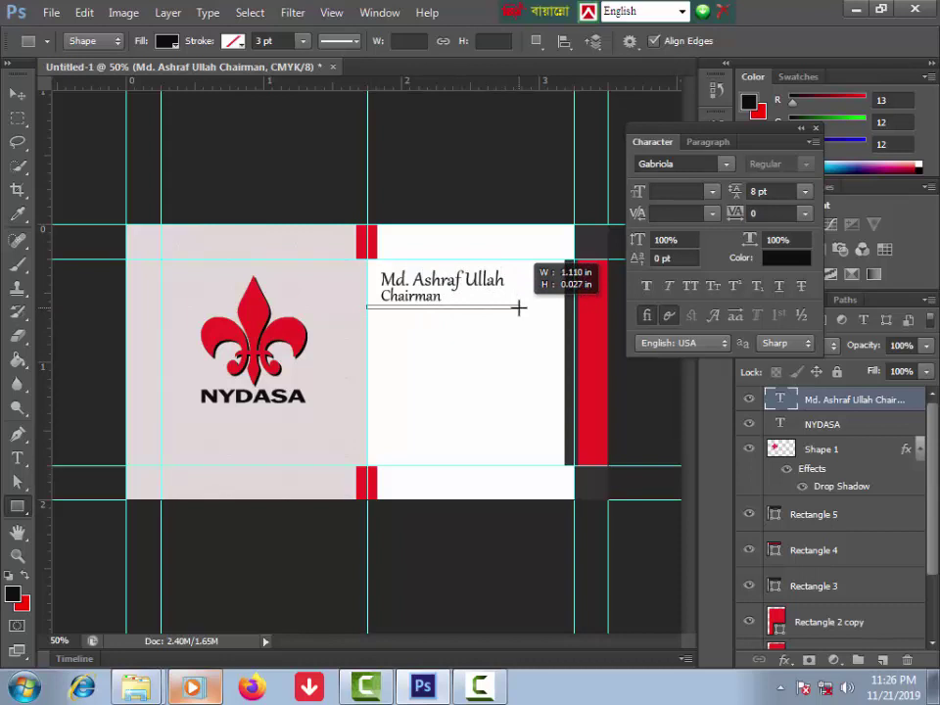
left_click_drag(518, 309, 519, 309)
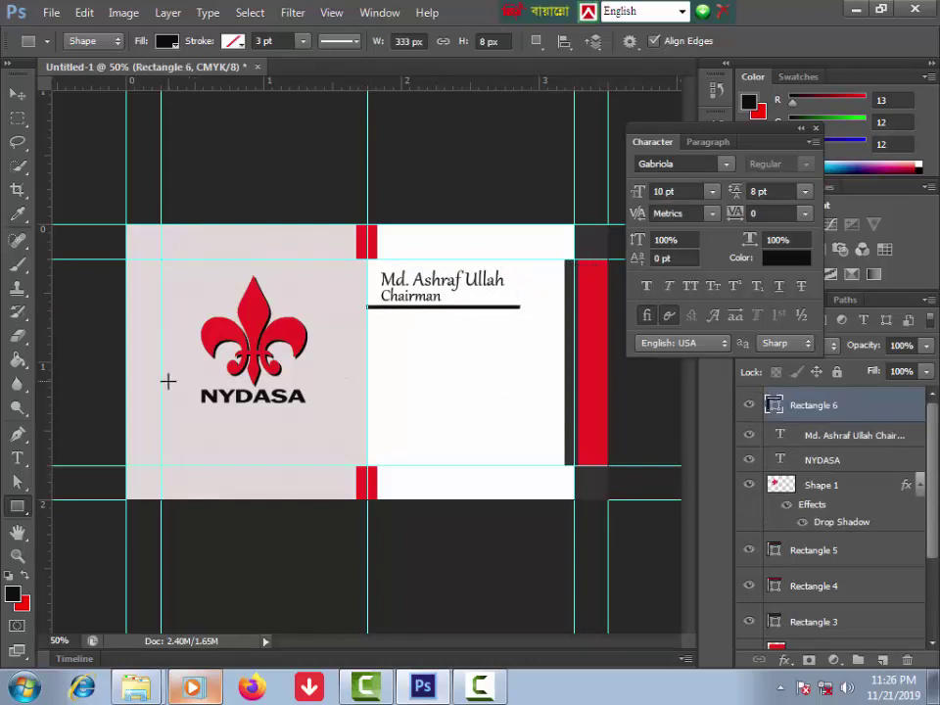
Rasterize the bar's layer, select its pixels, fill them red and deselect
right_click(817, 408)
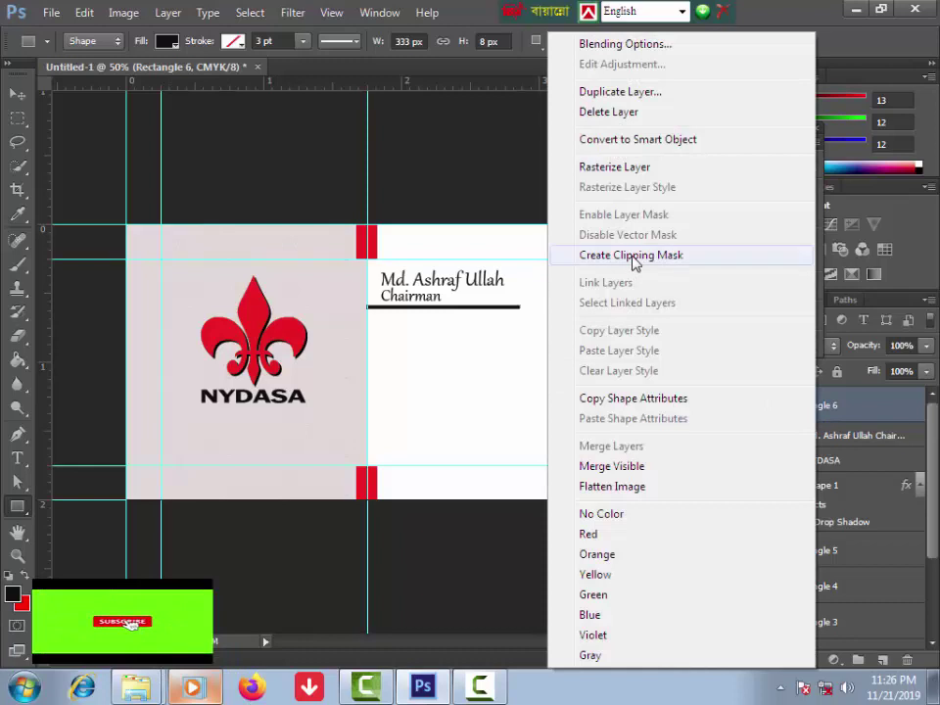
left_click(612, 167)
right_click(786, 400)
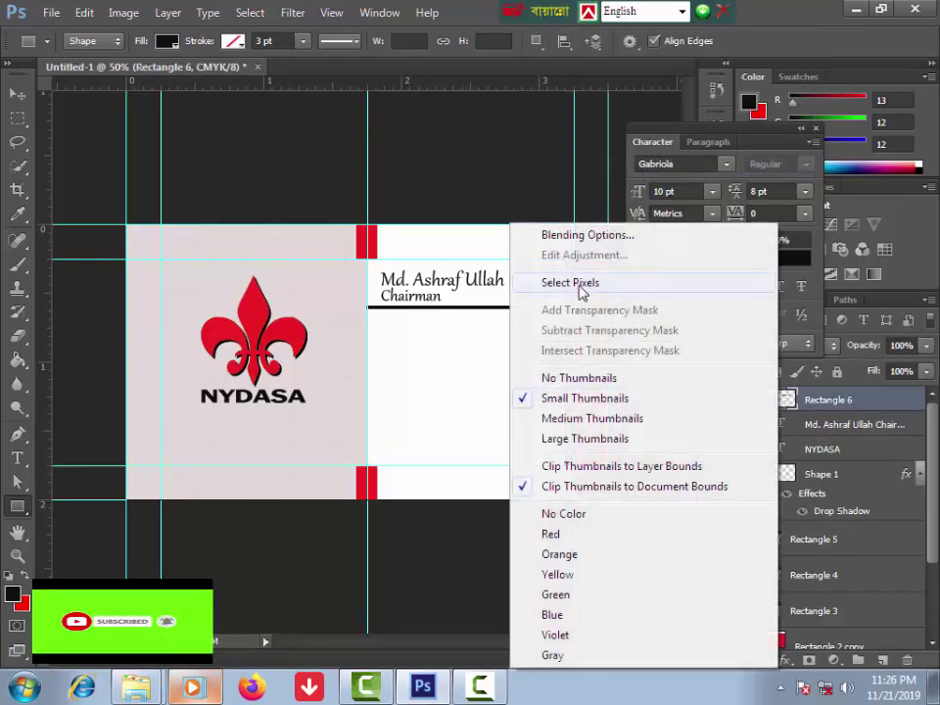
left_click(580, 283)
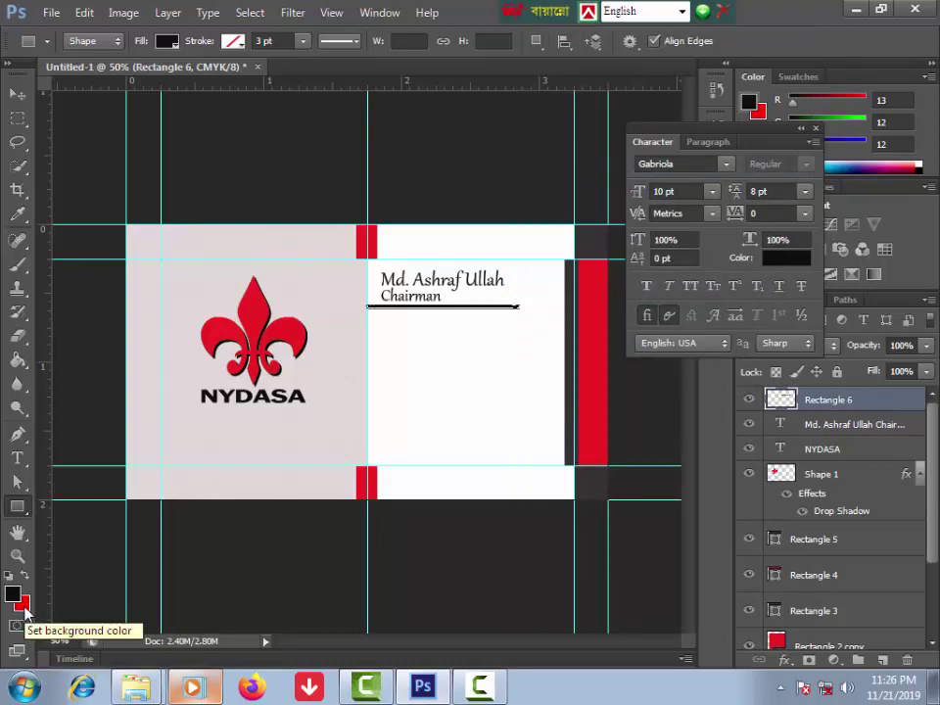
key("ctrl+BackSpace")
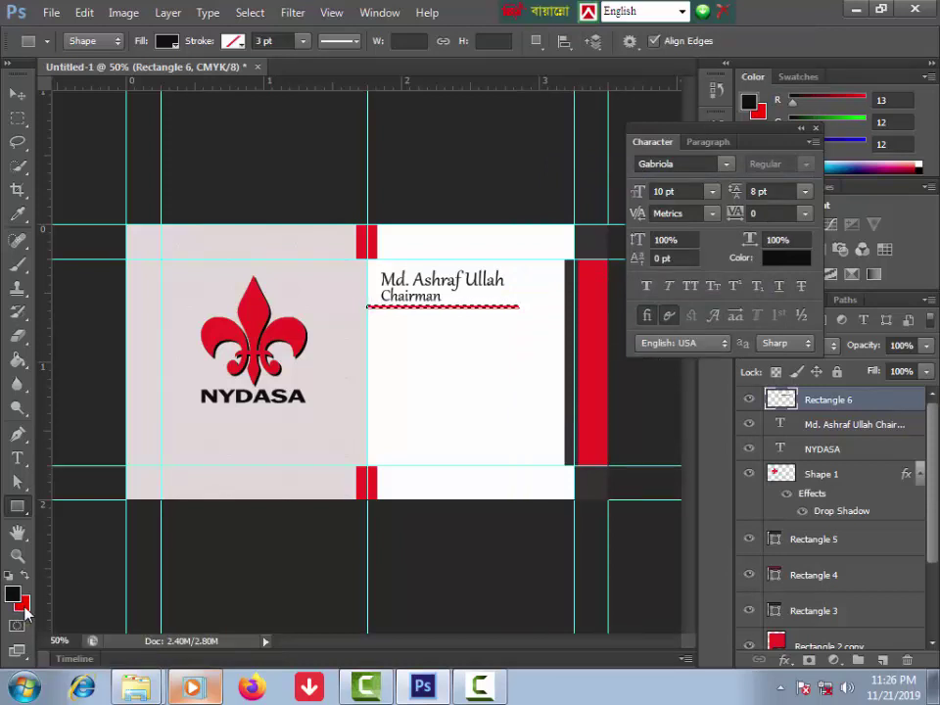
key("ctrl+d")
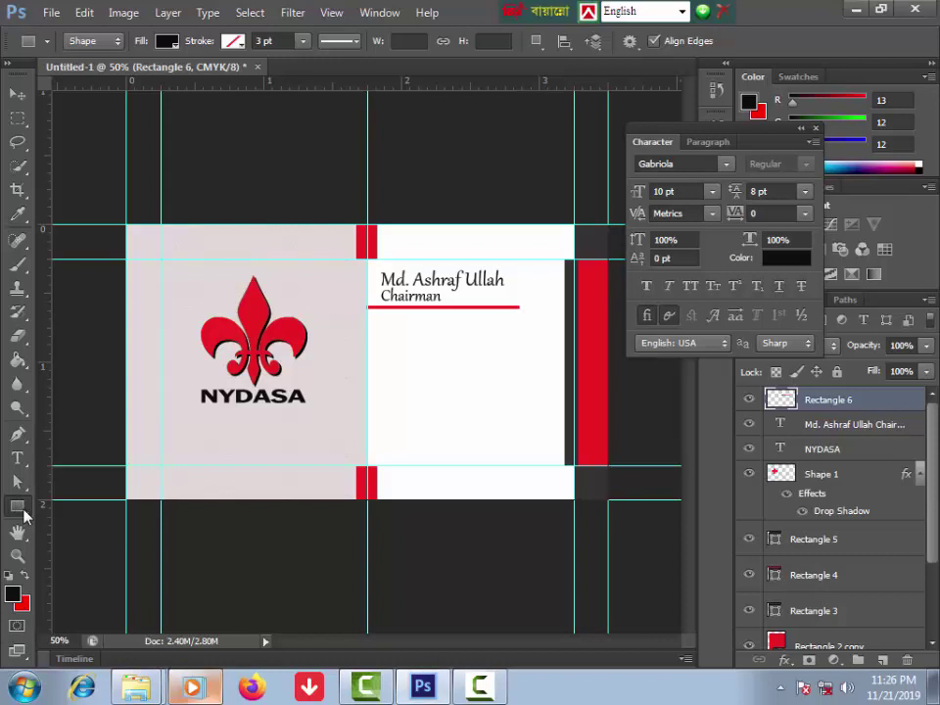
Draw a small Raindrop custom shape below the red line
right_click(24, 516)
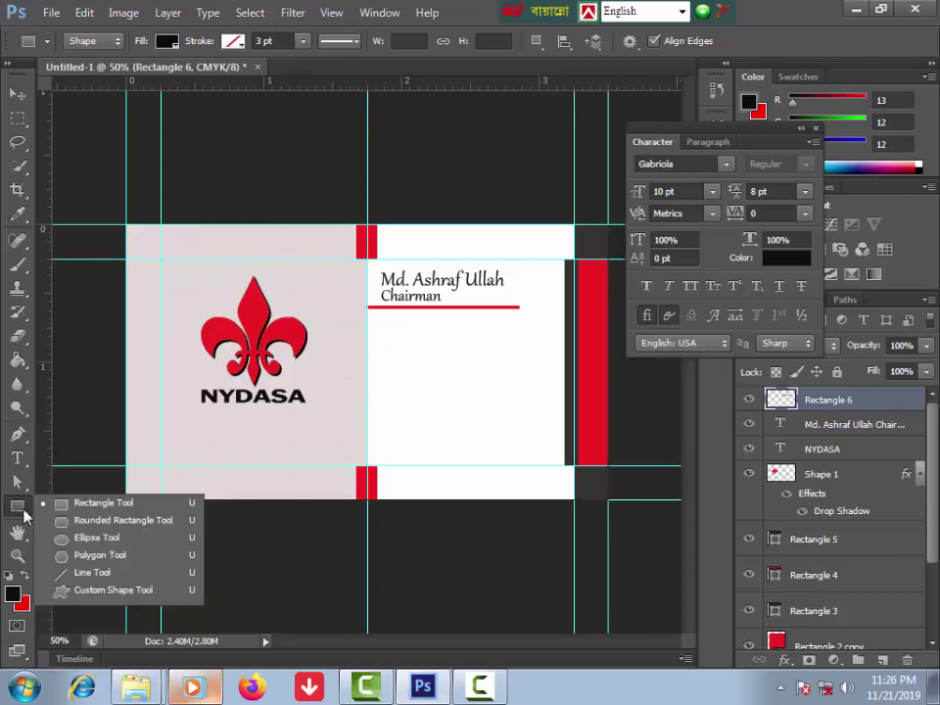
left_click(108, 589)
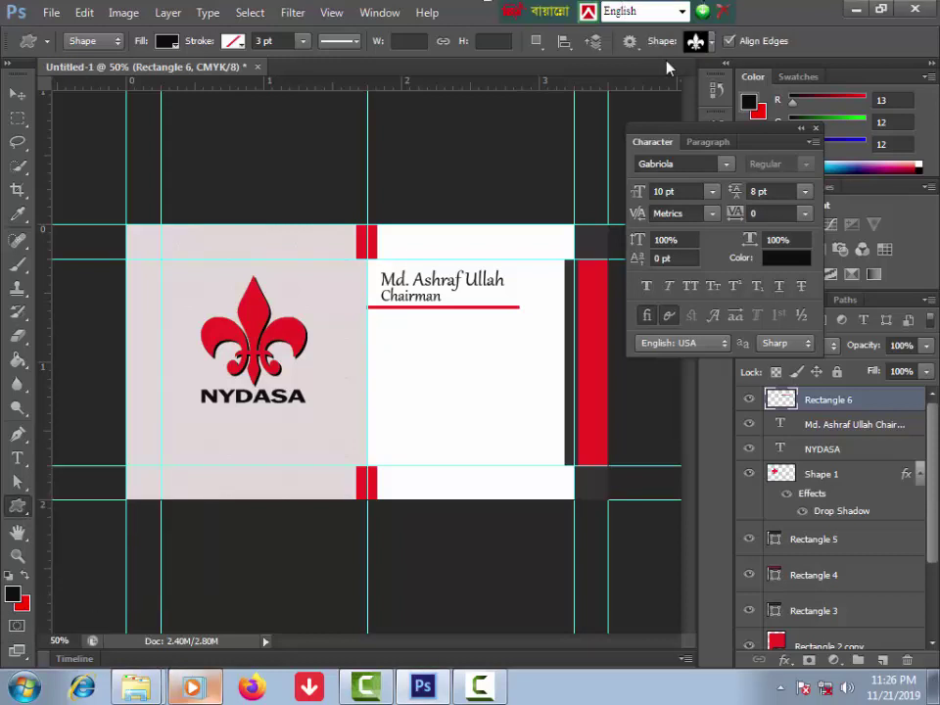
left_click(714, 49)
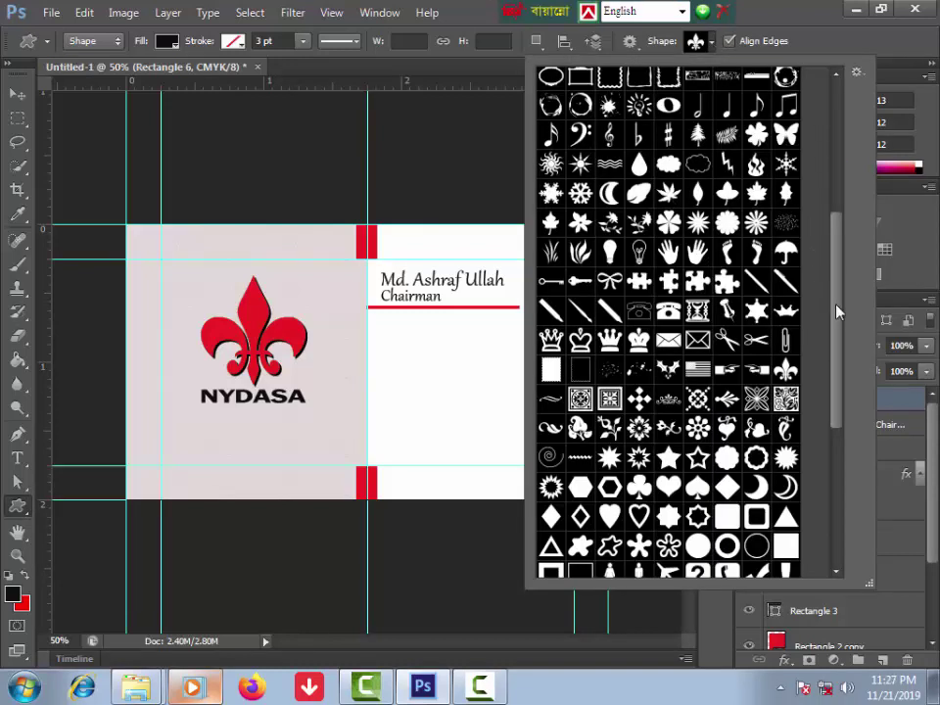
left_click_drag(837, 311, 835, 262)
left_click(639, 277)
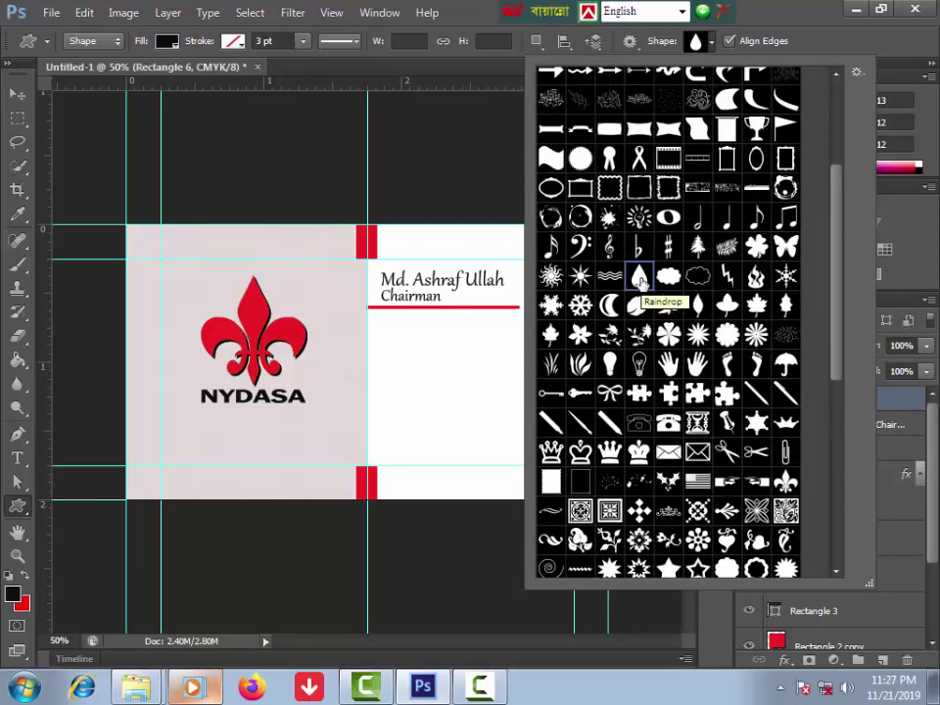
left_click(387, 330)
left_click_drag(390, 333, 398, 354)
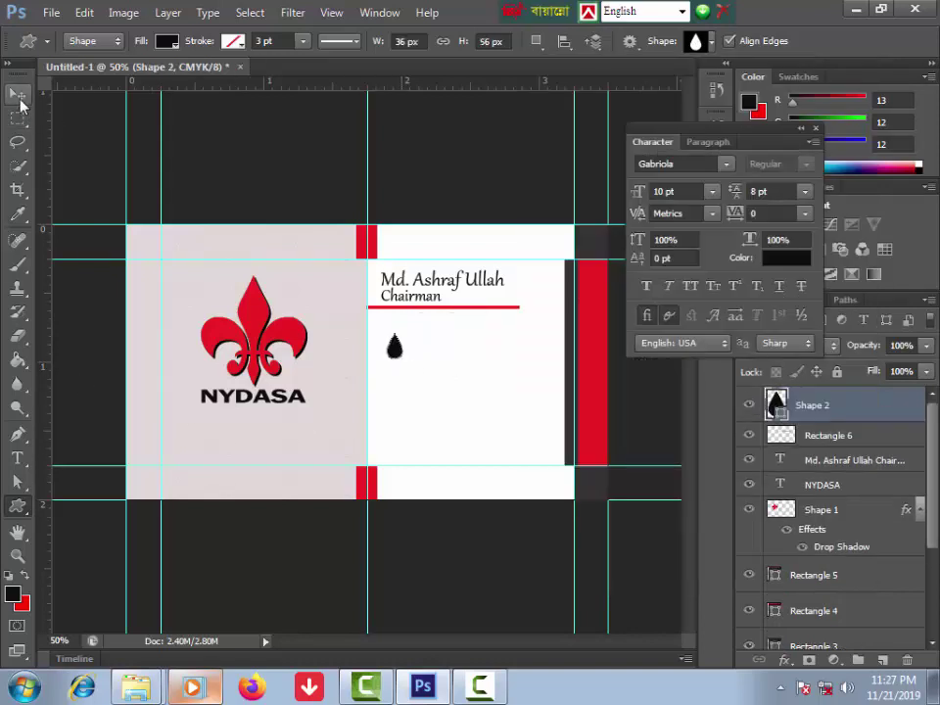
Rasterize the raindrop shape layer
left_click(19, 97)
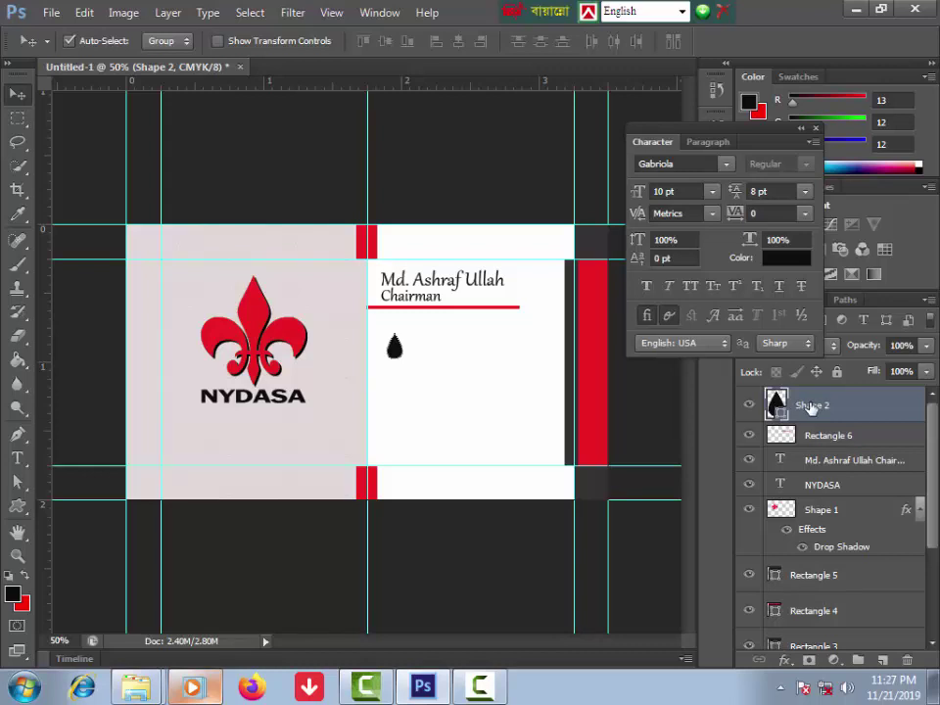
right_click(787, 402)
left_click(616, 169)
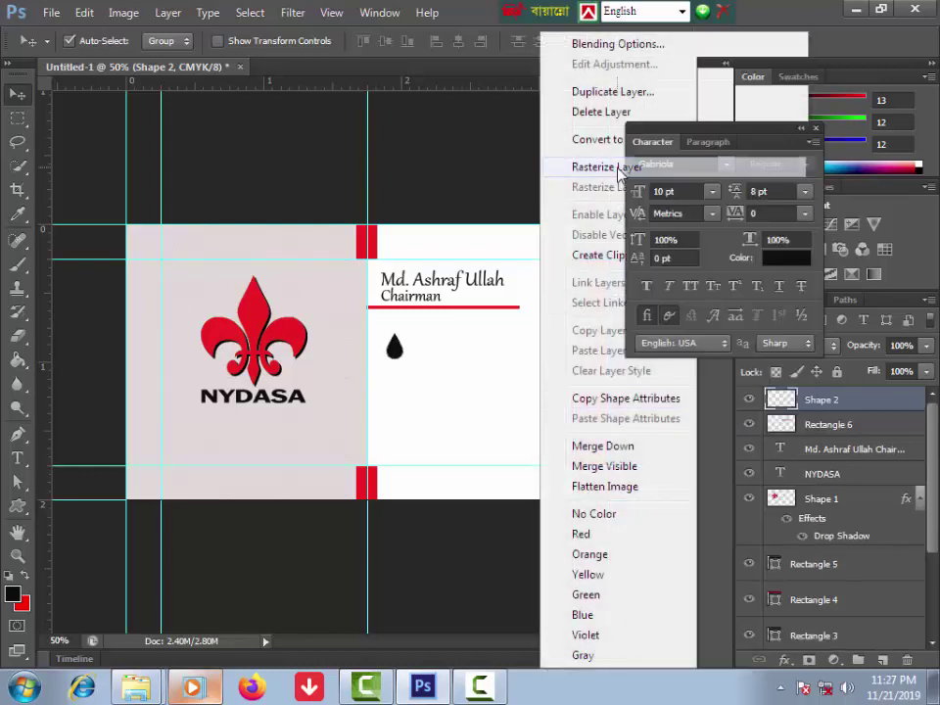
Cut a round hole through the raindrop with an elliptical selection, then zoom back out
left_click_drag(354, 328, 460, 393)
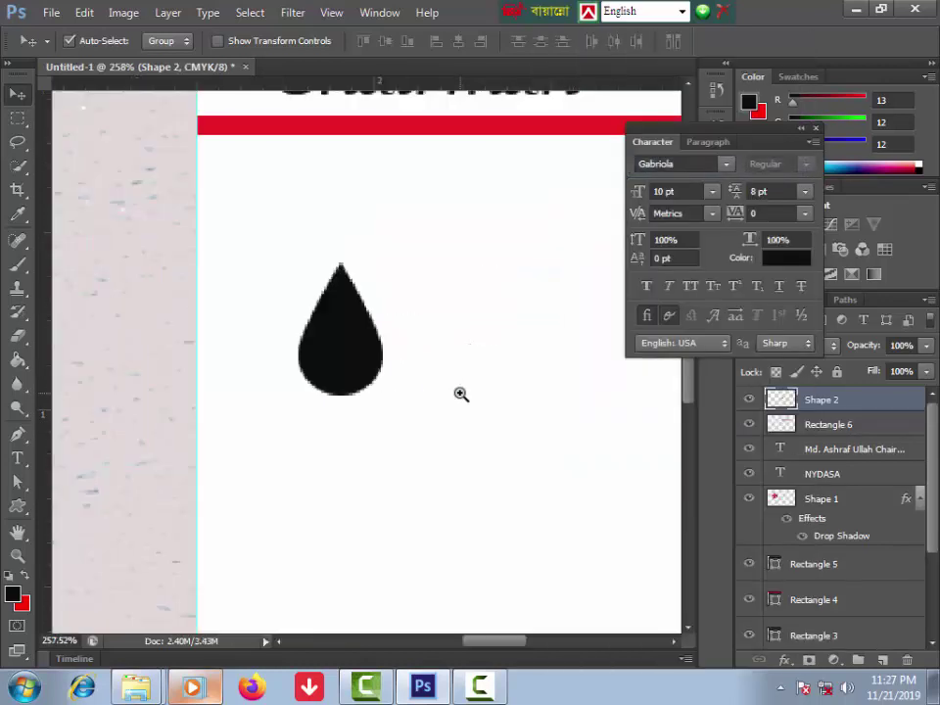
right_click(18, 118)
left_click(88, 137)
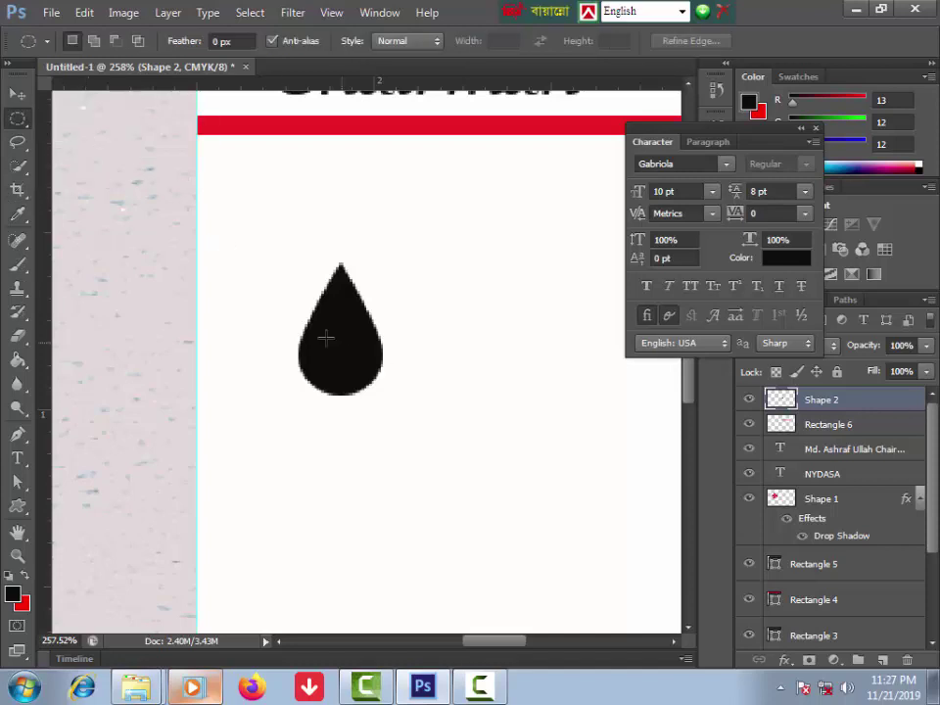
left_click_drag(325, 336, 352, 369)
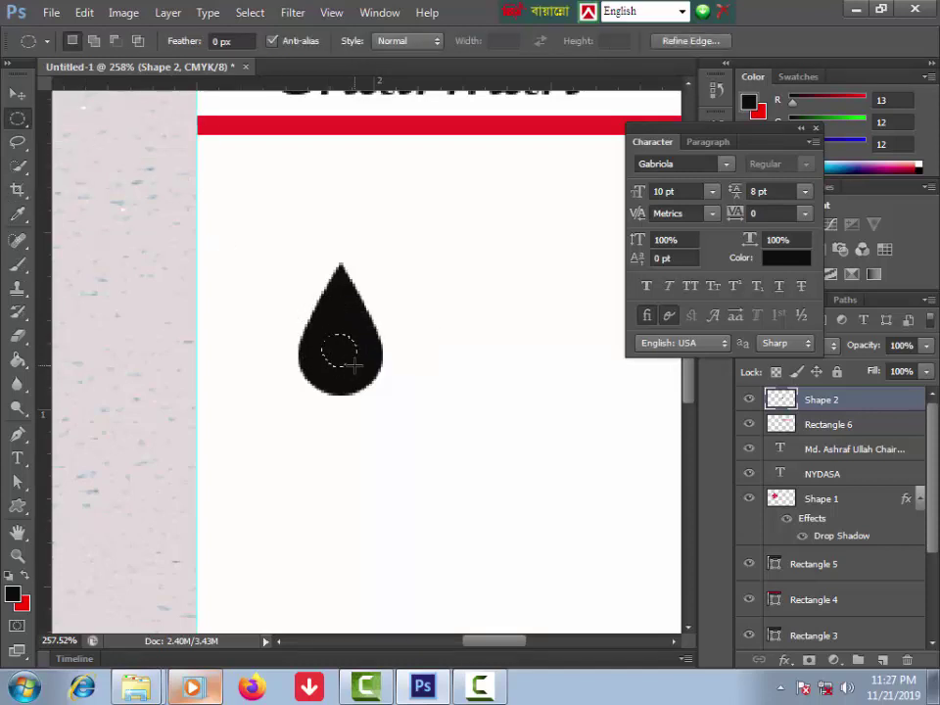
key("Delete")
key("ctrl+d")
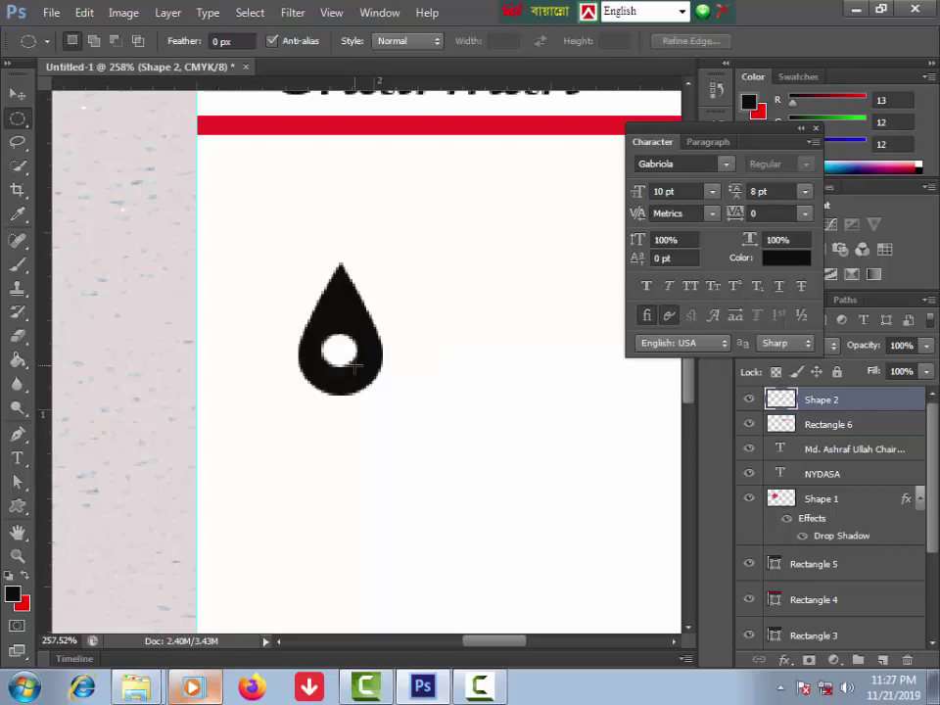
left_click(440, 431, "alt")
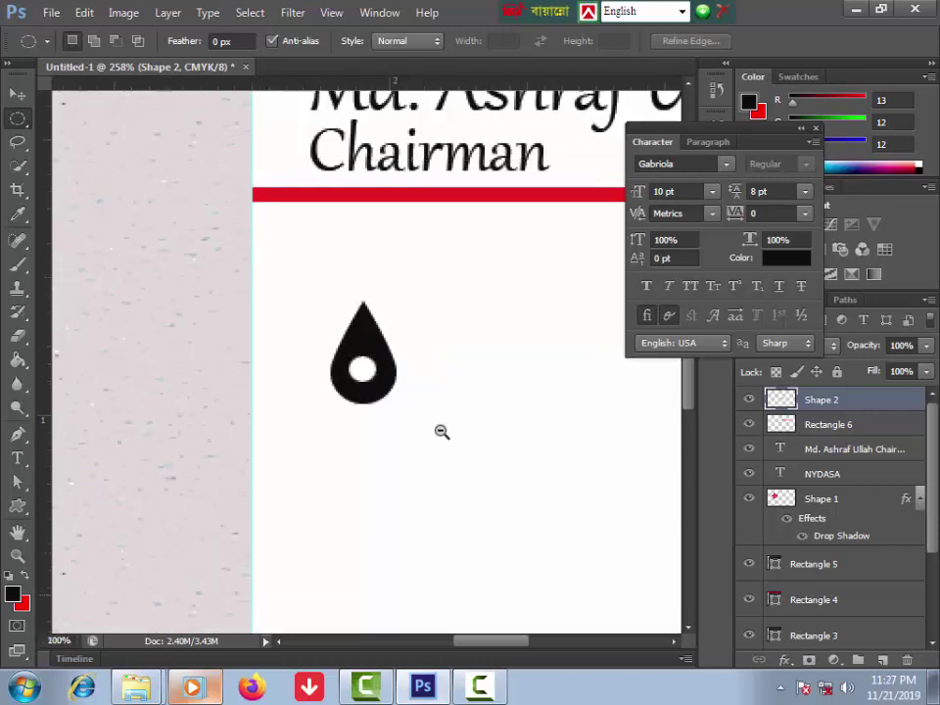
left_click(441, 431, "alt")
left_click(507, 180, "alt")
Draw telephone and envelope custom-shape icons stacked below the raindrop
left_click(17, 505)
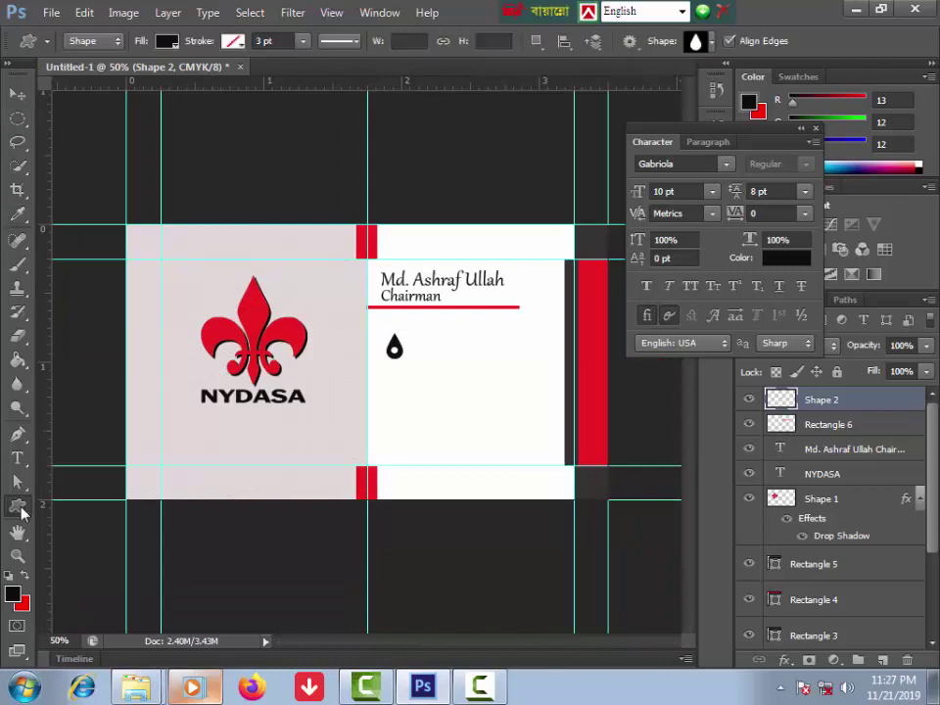
left_click(712, 41)
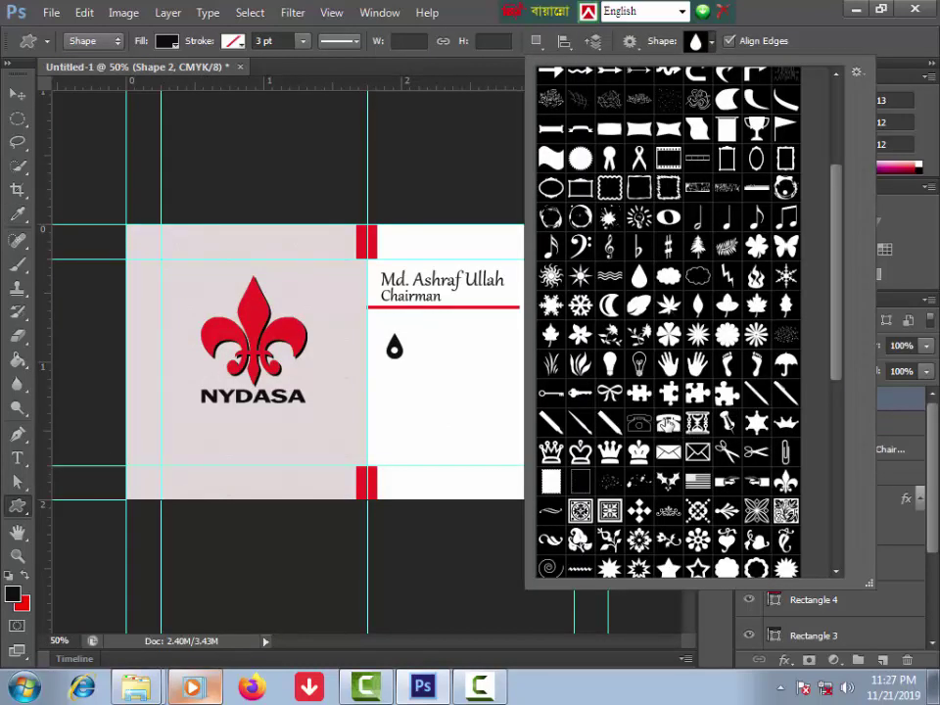
left_click(668, 423)
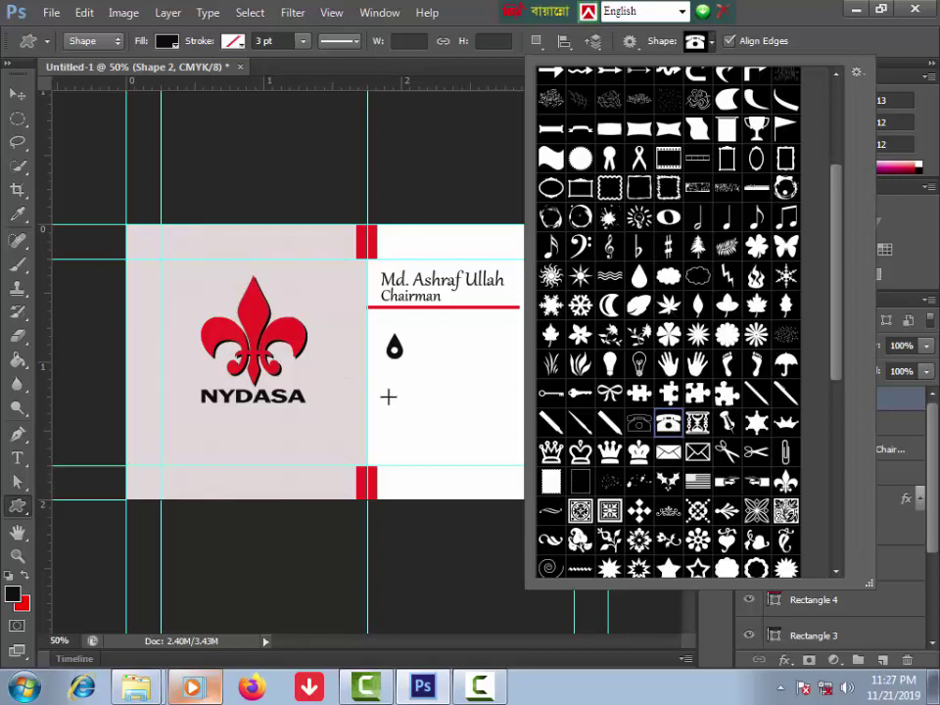
left_click_drag(390, 388, 405, 402)
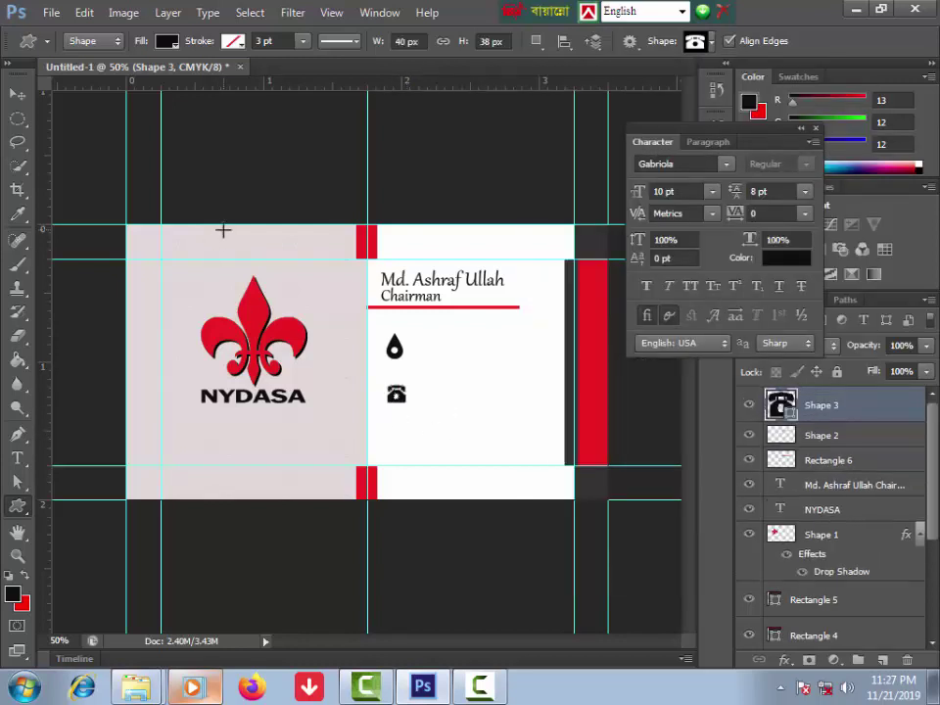
left_click(714, 41)
scroll(744, 323, "down", 3)
left_click(668, 332)
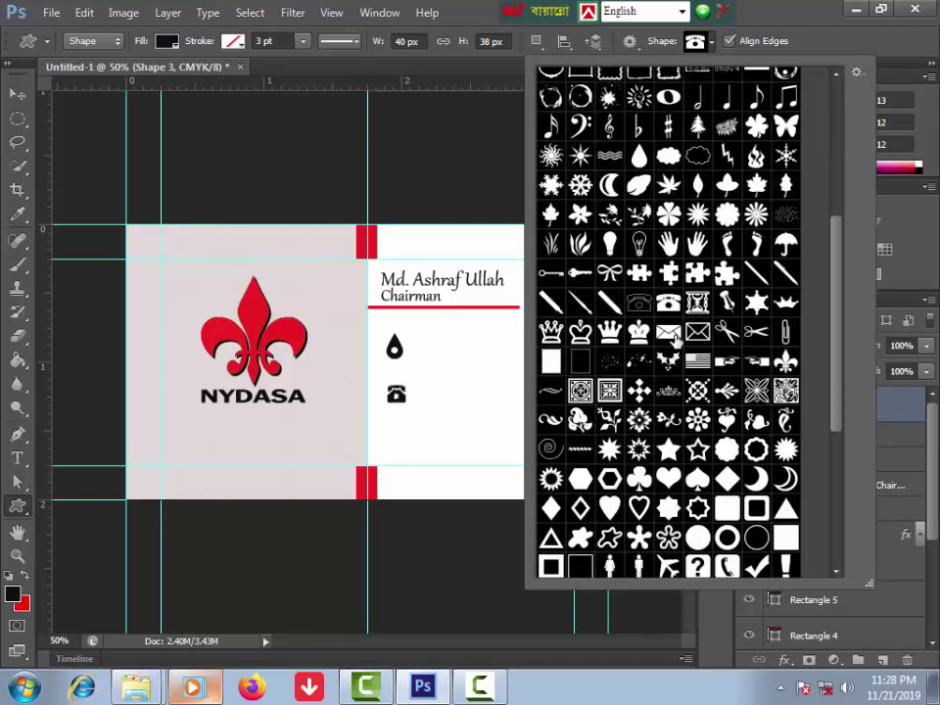
left_click_drag(385, 419, 405, 427)
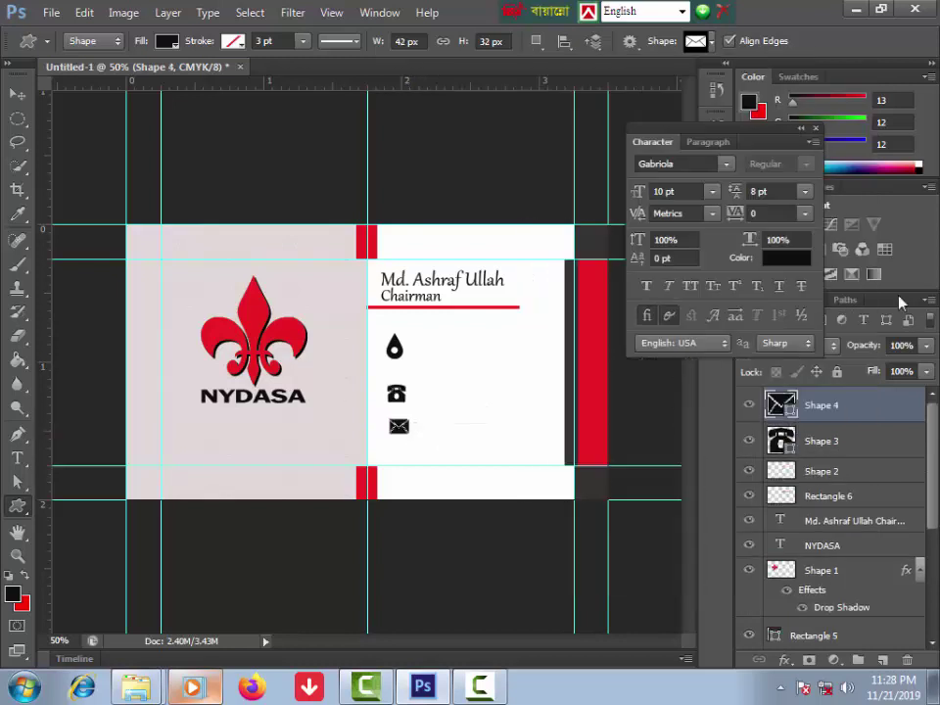
Draw a globe custom-shape icon below the envelope
left_click(714, 42)
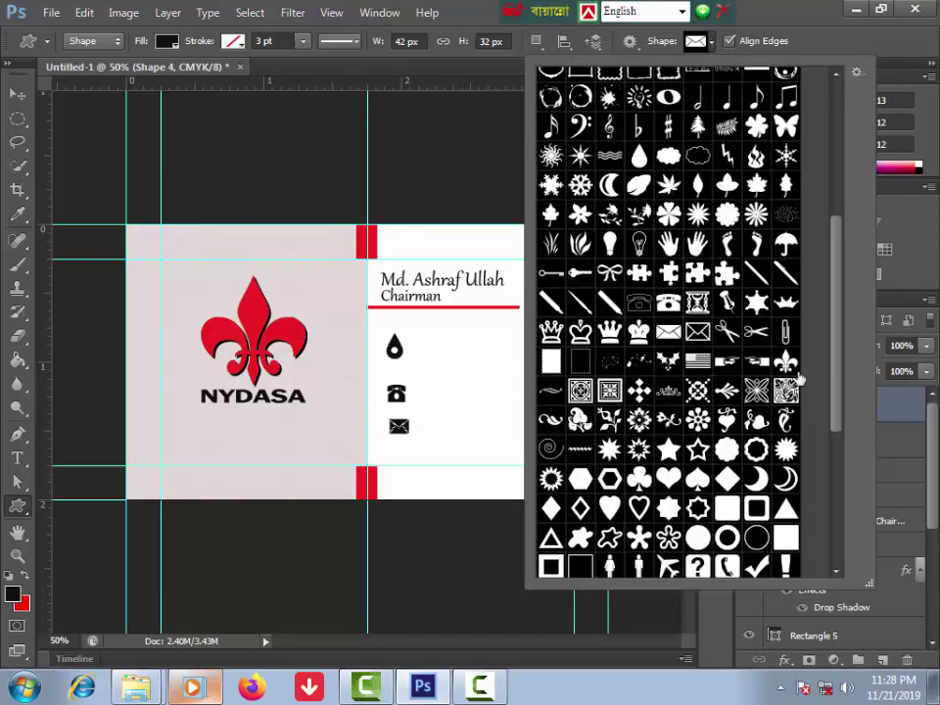
left_click_drag(831, 363, 831, 470)
left_click(696, 417)
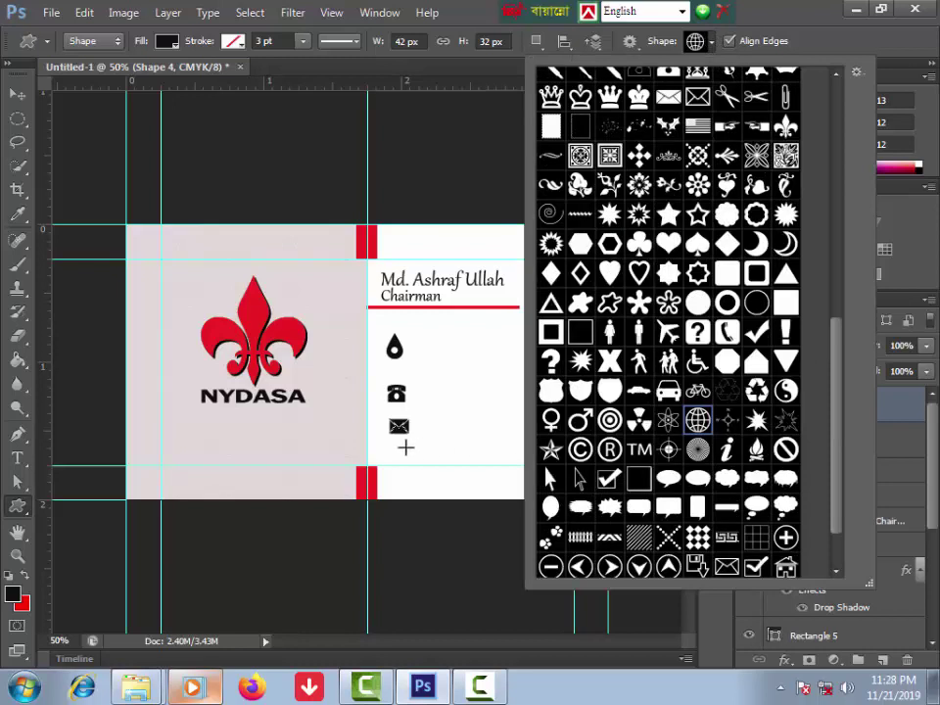
left_click_drag(390, 443, 413, 461)
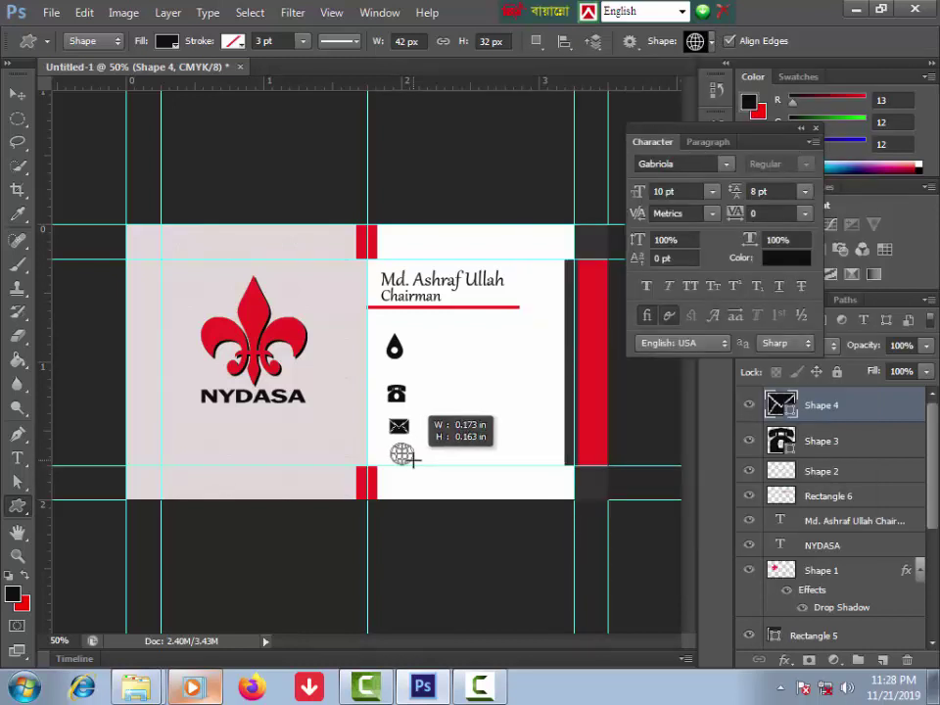
key("v")
left_click(420, 369)
left_click_drag(925, 553, 933, 437)
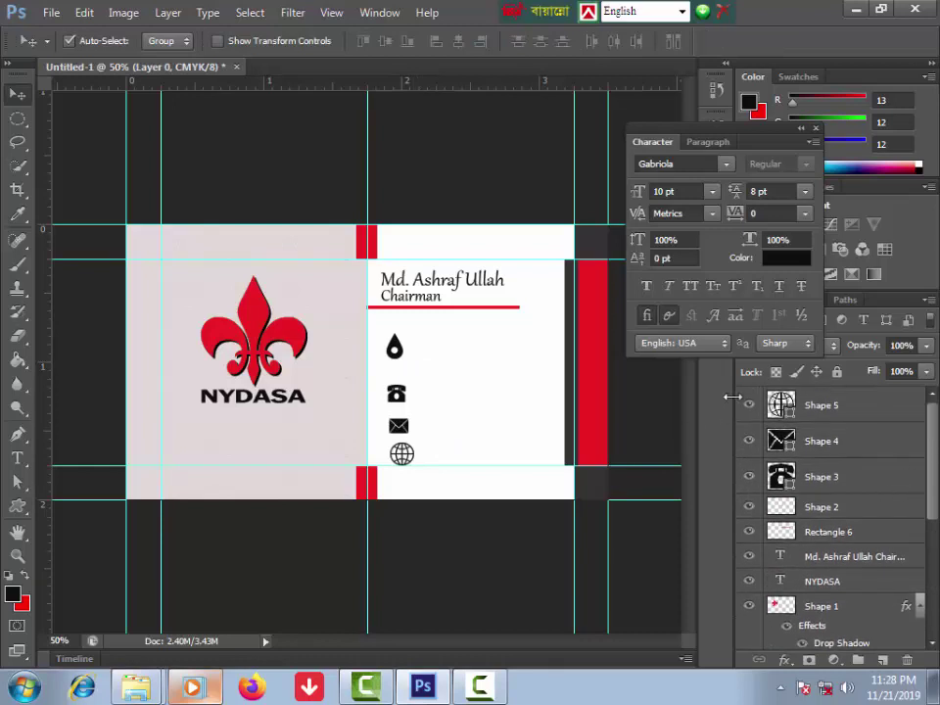
Toggle each icon layer's visibility to identify the globe, envelope, phone and drop layers
left_click(749, 404)
left_click(749, 405)
left_click(749, 441)
left_click(749, 441)
left_click(749, 477)
left_click(749, 477)
left_click(749, 508)
left_click(749, 507)
Select all four icon layers, align their left edges, move them onto the white half, distribute vertical centres
left_click(823, 507)
left_click(825, 477, "shift")
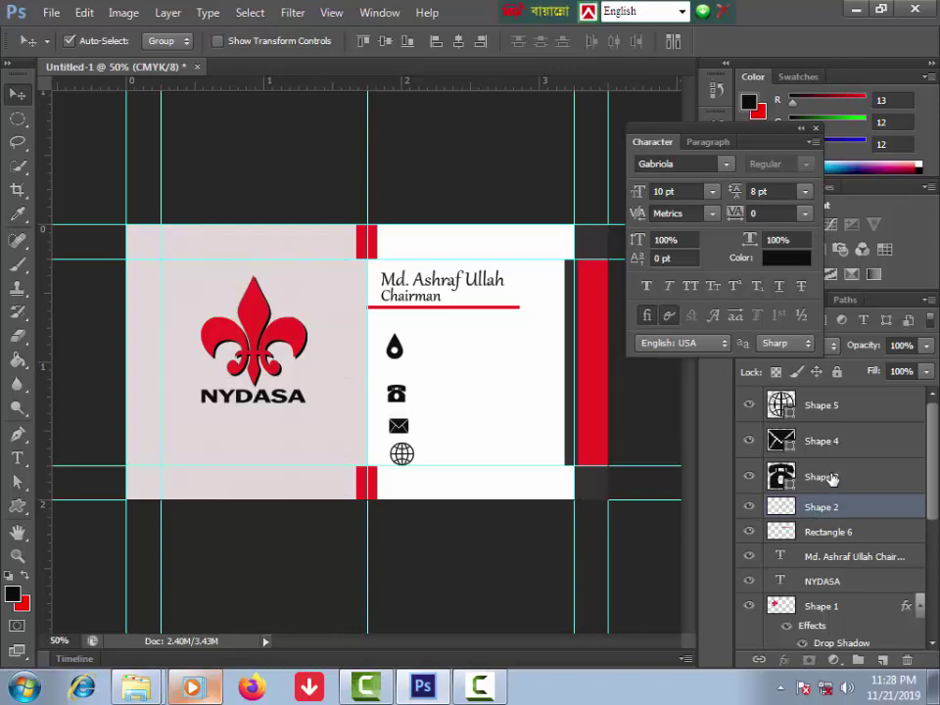
left_click(839, 406, "shift")
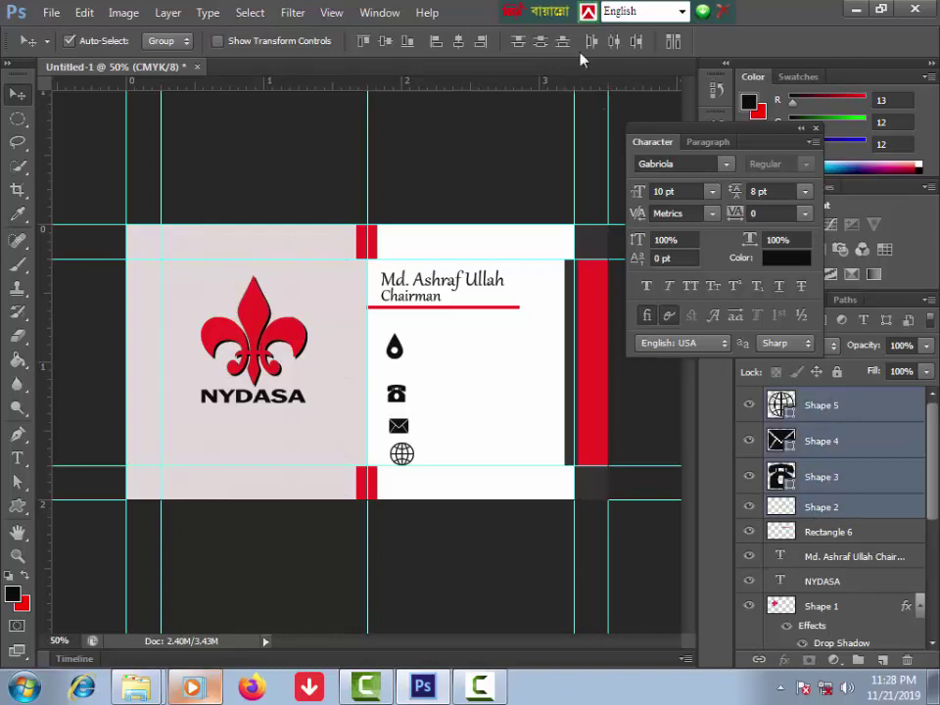
left_click(614, 42)
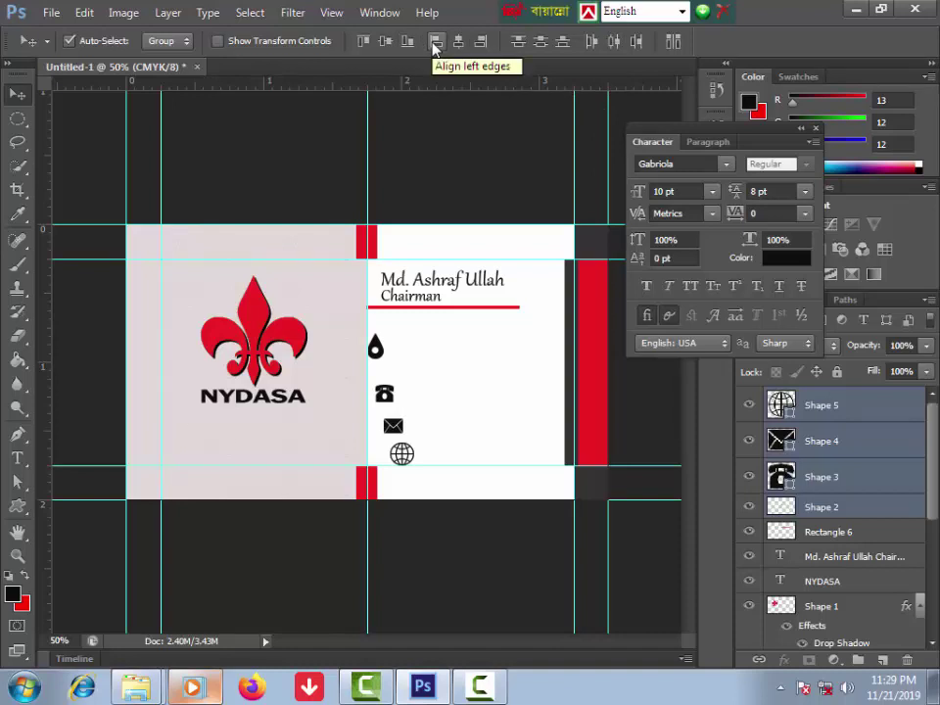
left_click(436, 42)
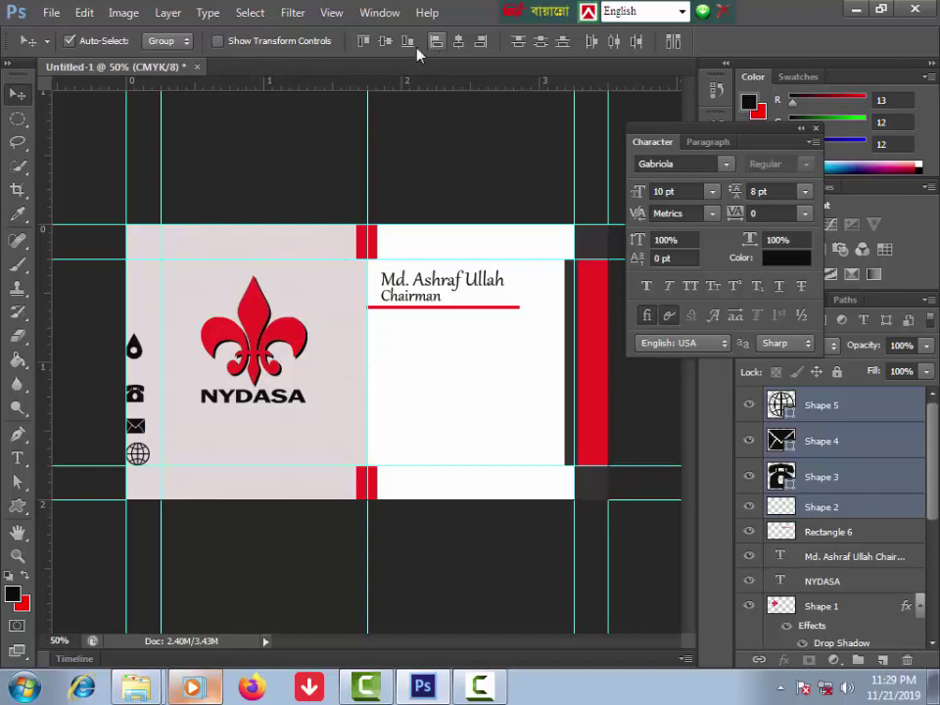
left_click_drag(135, 347, 426, 337)
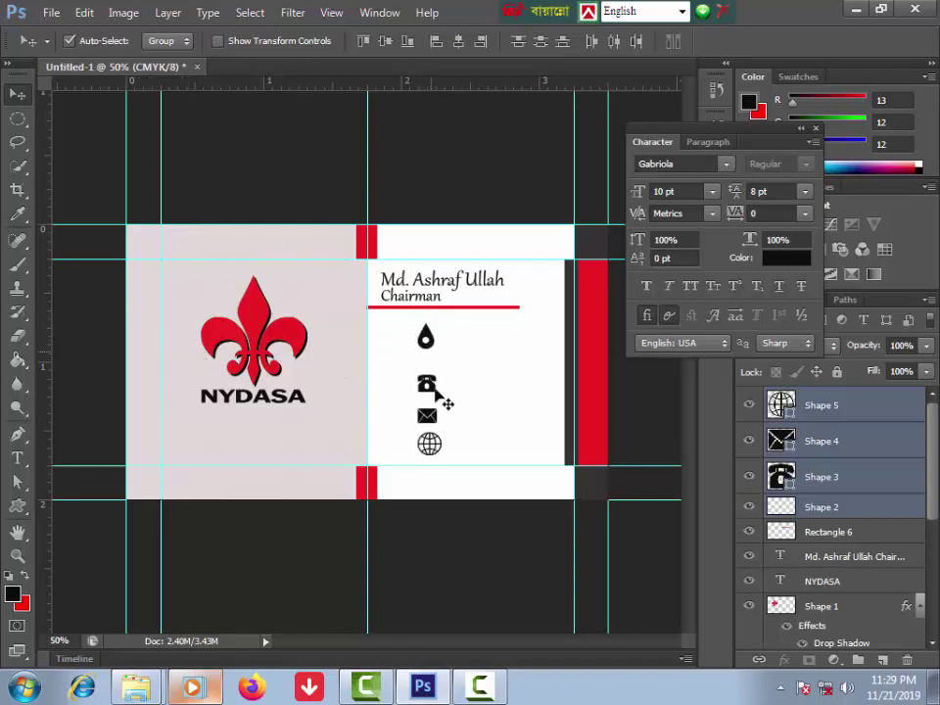
left_click(540, 42)
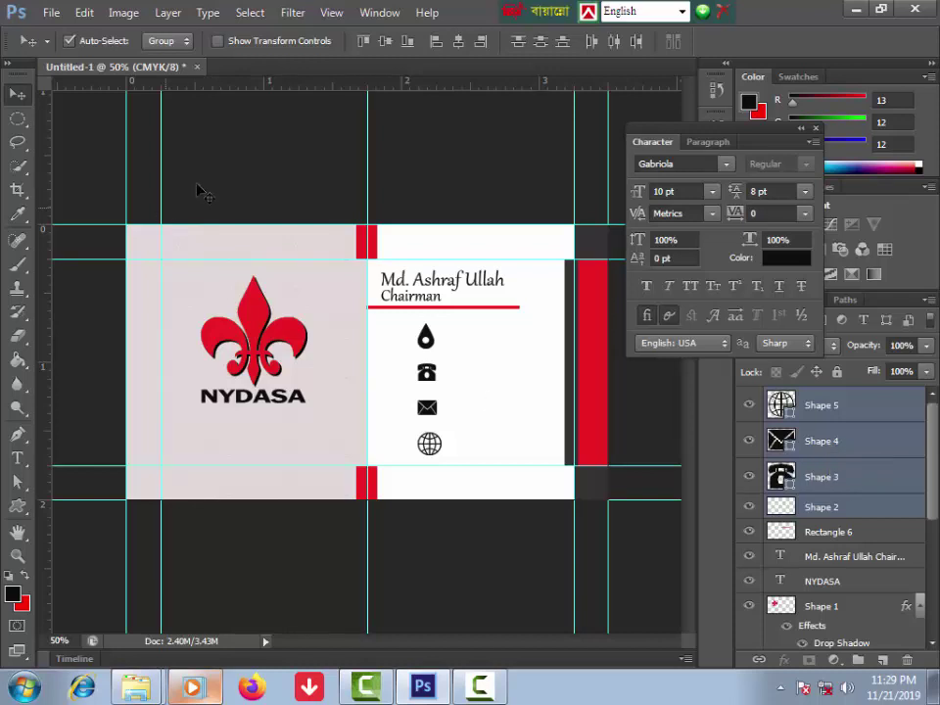
left_click(125, 12)
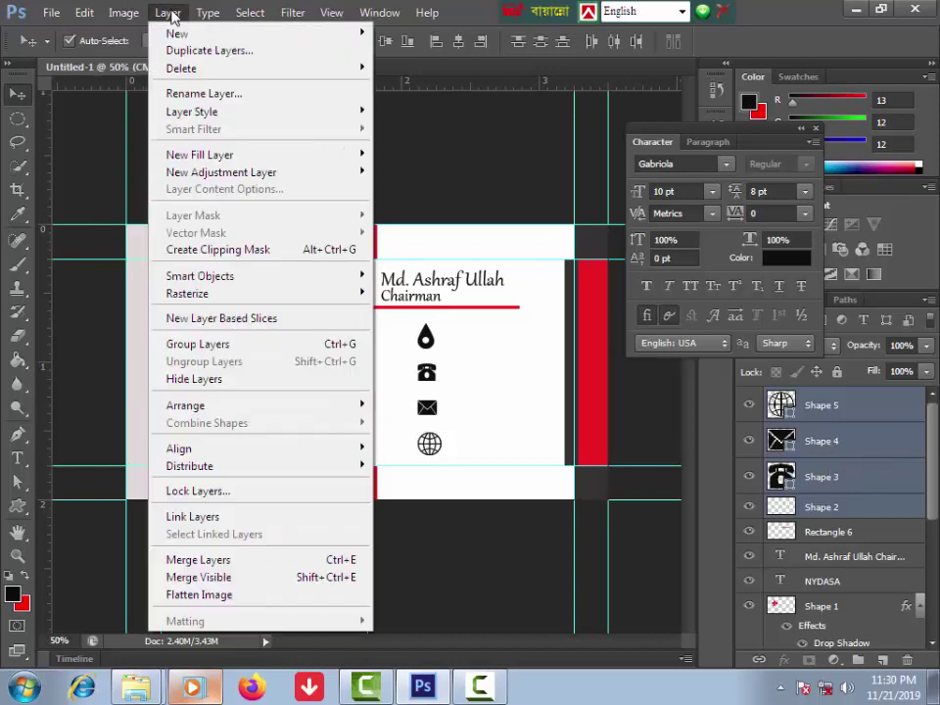
Group the four icon layers into a group named 'icon' and nudge it left
left_click(206, 344)
left_click(771, 398)
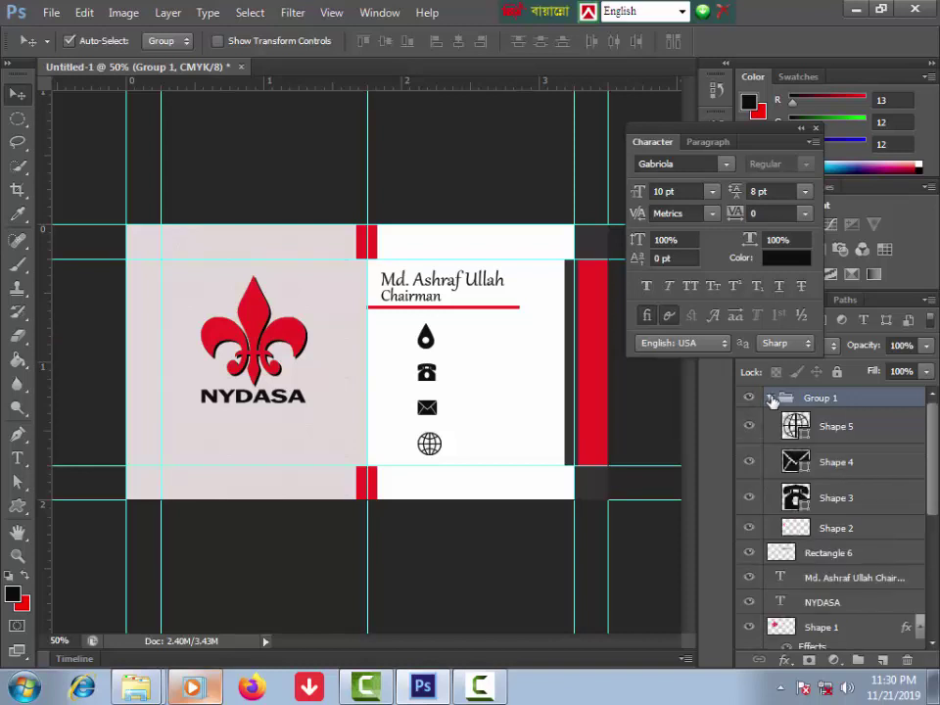
left_click(770, 399)
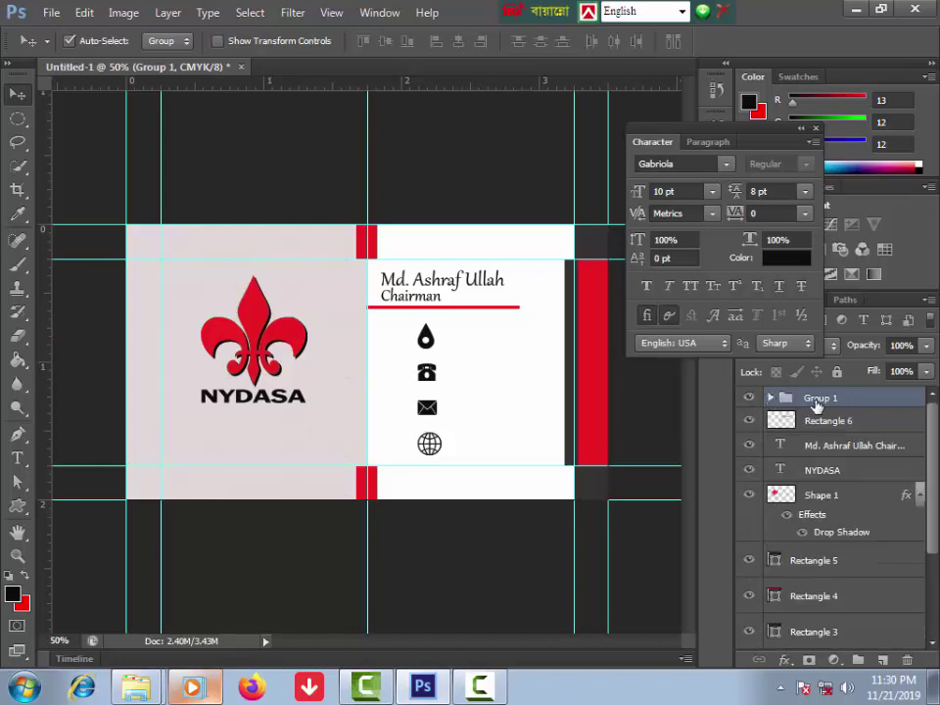
double_click(818, 399)
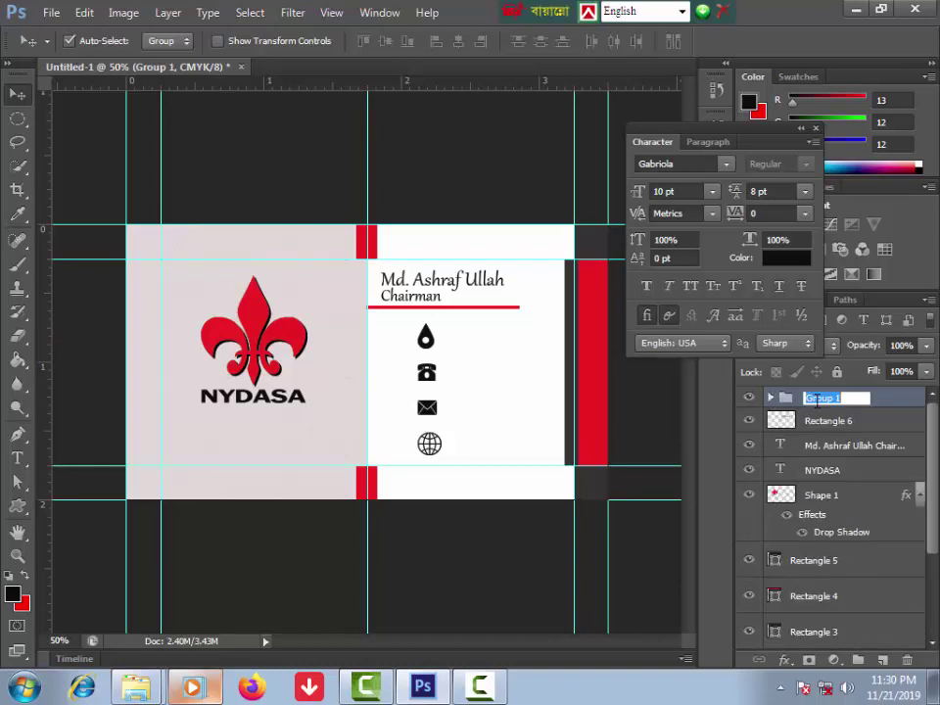
type("ব")
key("Return")
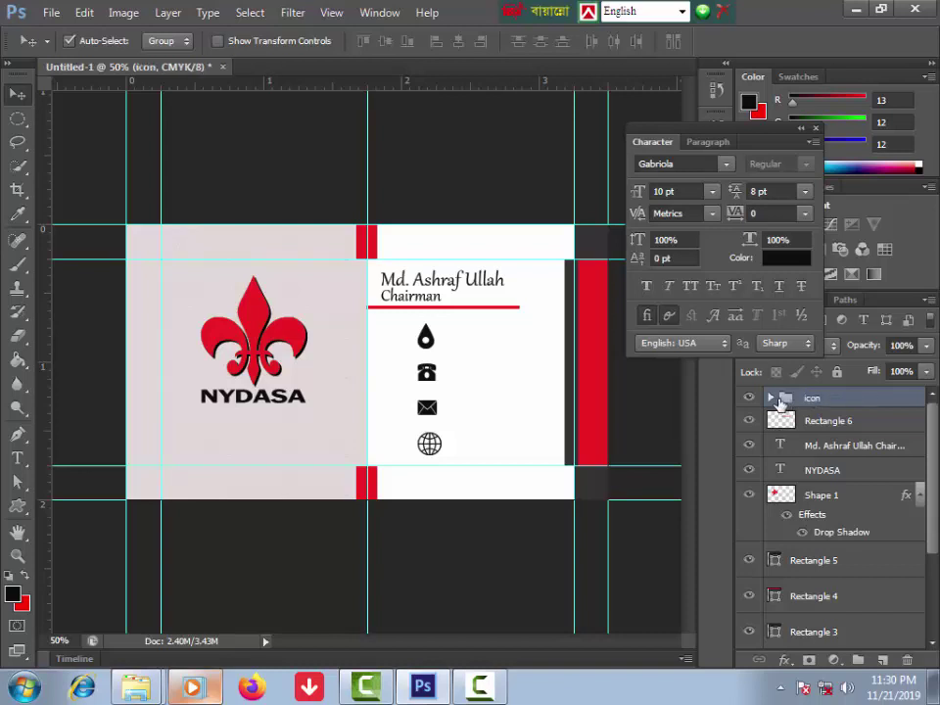
left_click(771, 399)
left_click(770, 399)
key("shift+Left")
key("shift+Left")
key("shift+Left")
key("shift+Left")
key("shift+Left")
key("shift+Left")
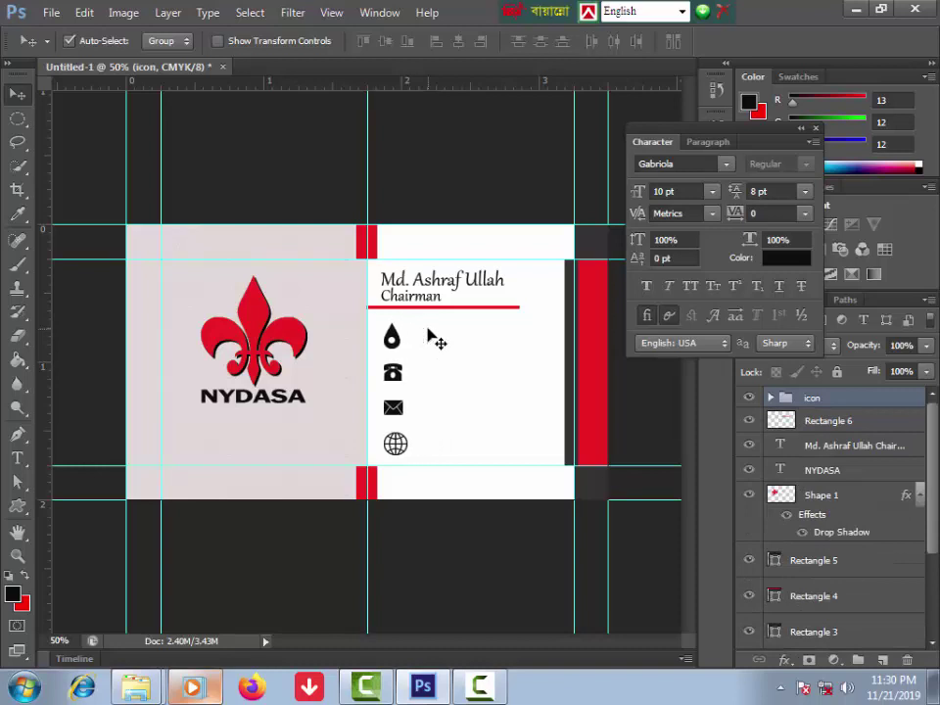
key("Left")
key("Left")
key("Left")
key("Left")
Type the company's street address on two lines beside the drop icon
key("t")
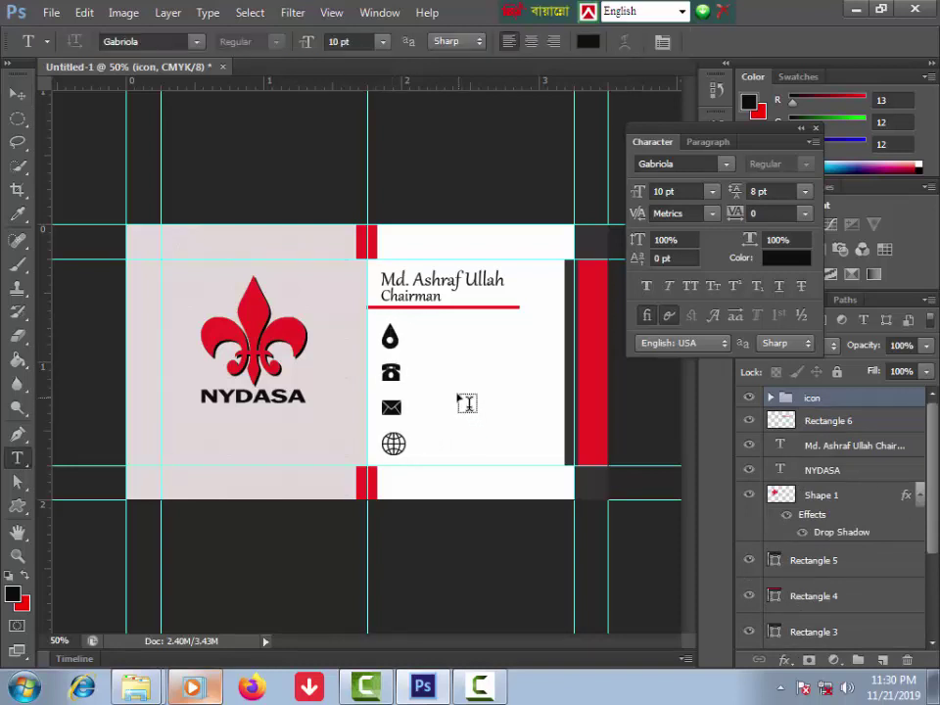
left_click(406, 333)
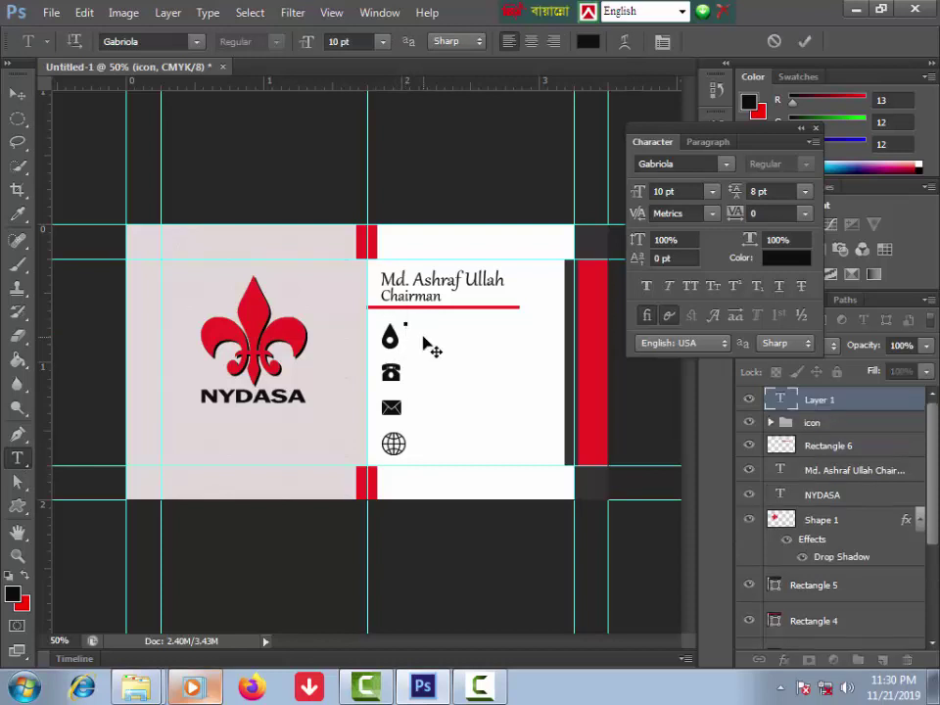
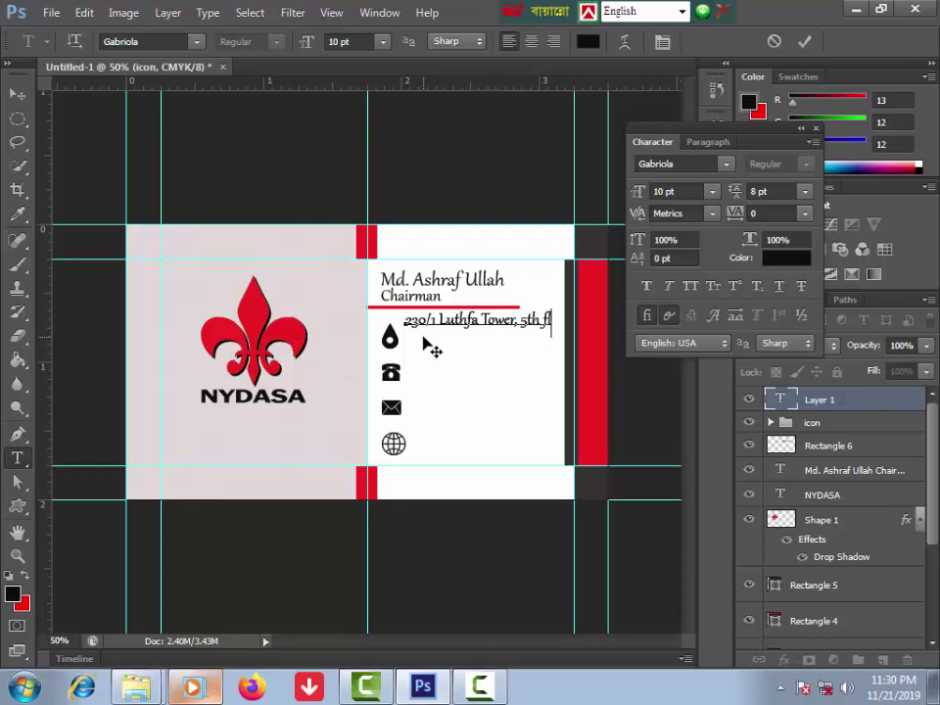
key("Return")
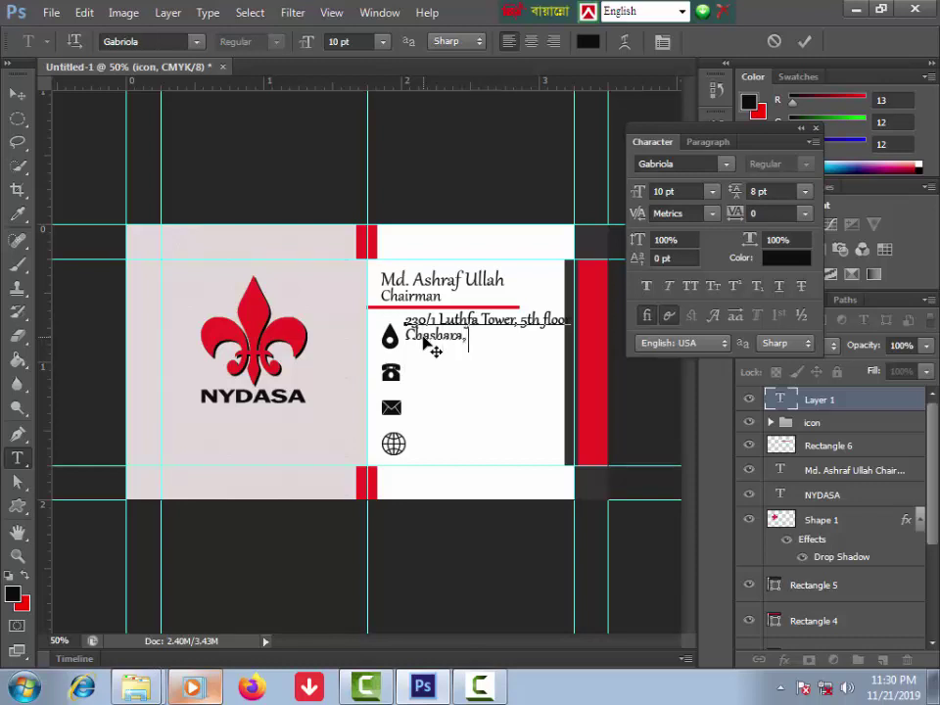
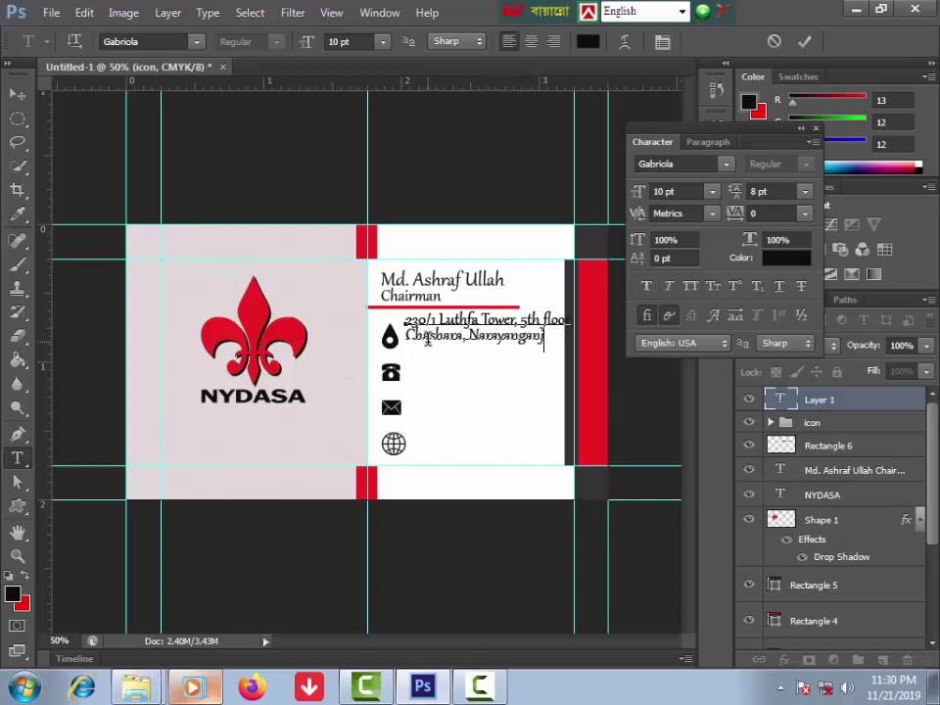
Reduce the address text to 8 pt, commit it, and nudge it into position
key("ctrl+a")
key("ctrl+shift+comma")
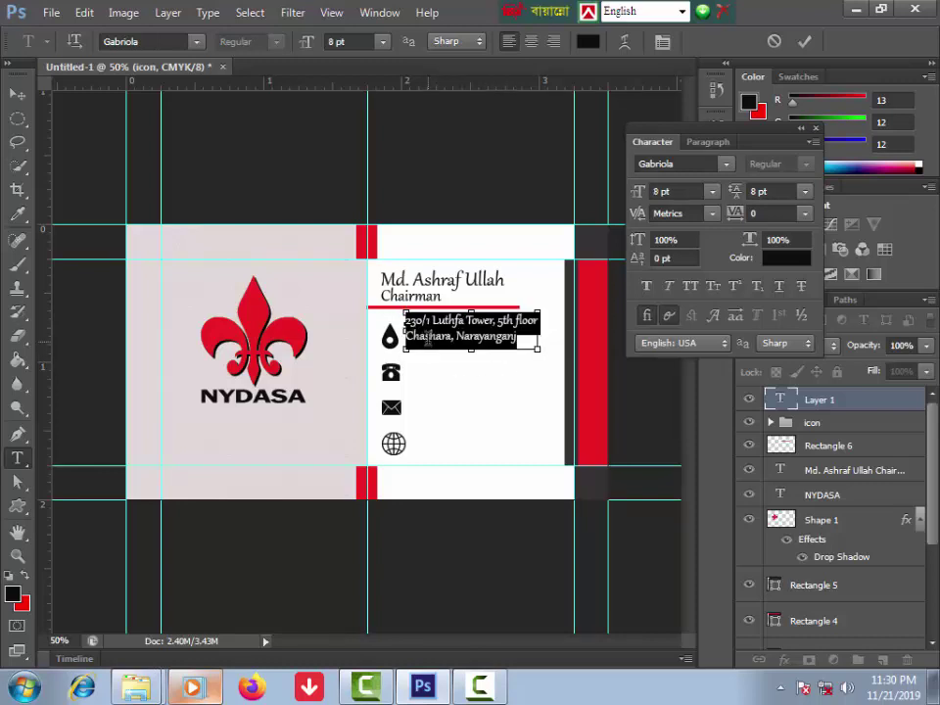
left_click(15, 96)
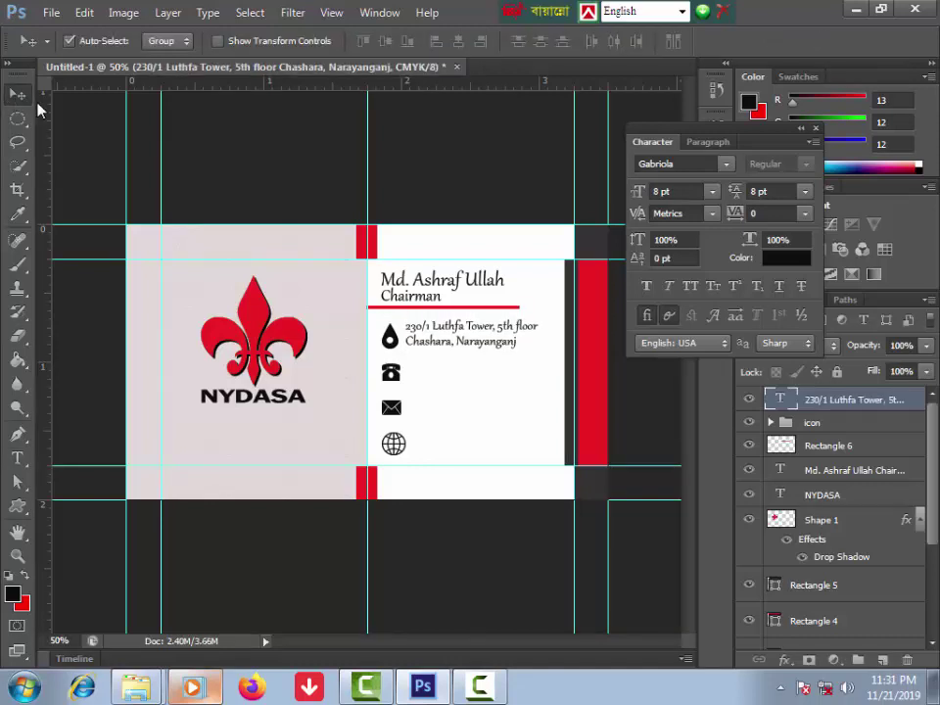
key("Down")
key("Down")
key("Down")
key("Down")
key("Down")
key("Down")
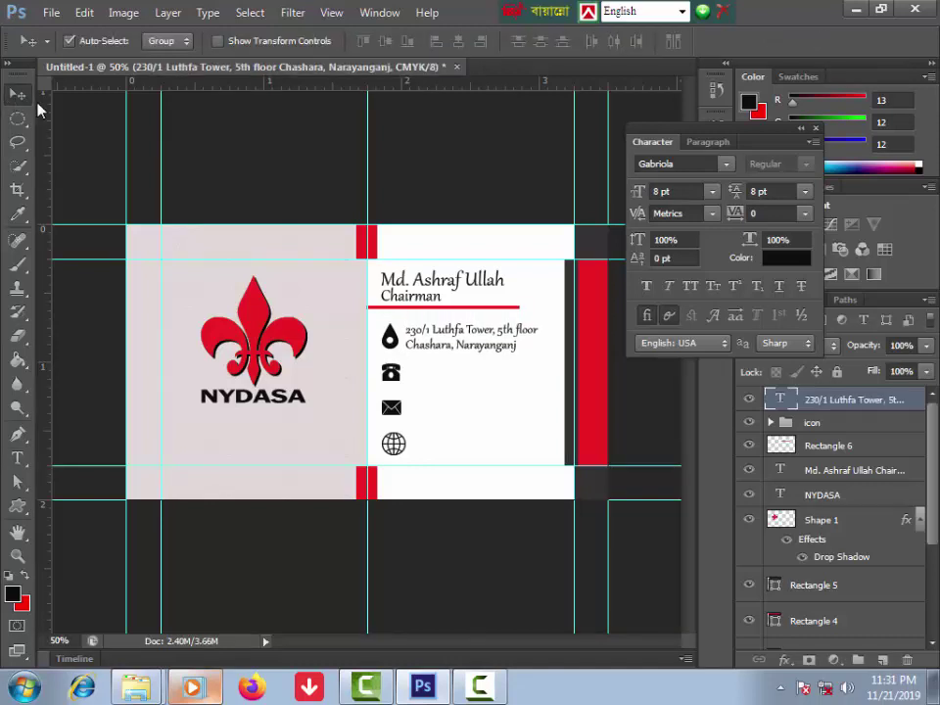
key("Right")
key("Right")
key("Right")
key("Right")
key("Right")
key("Right")
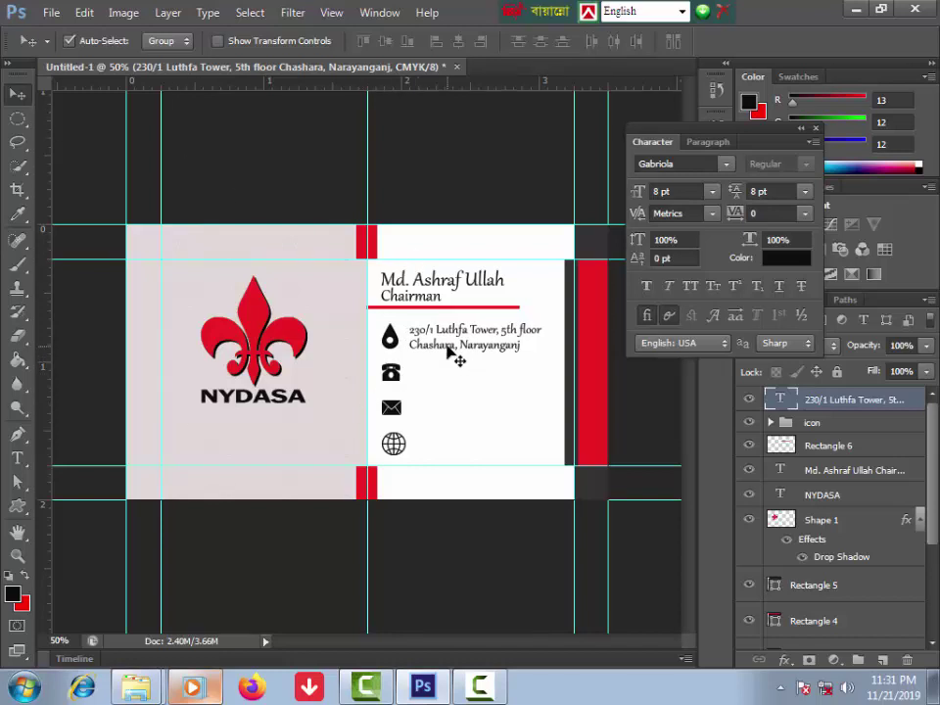
Duplicate the address text beside the phone and envelope icons
left_click_drag(448, 350, 451, 391)
key("Down")
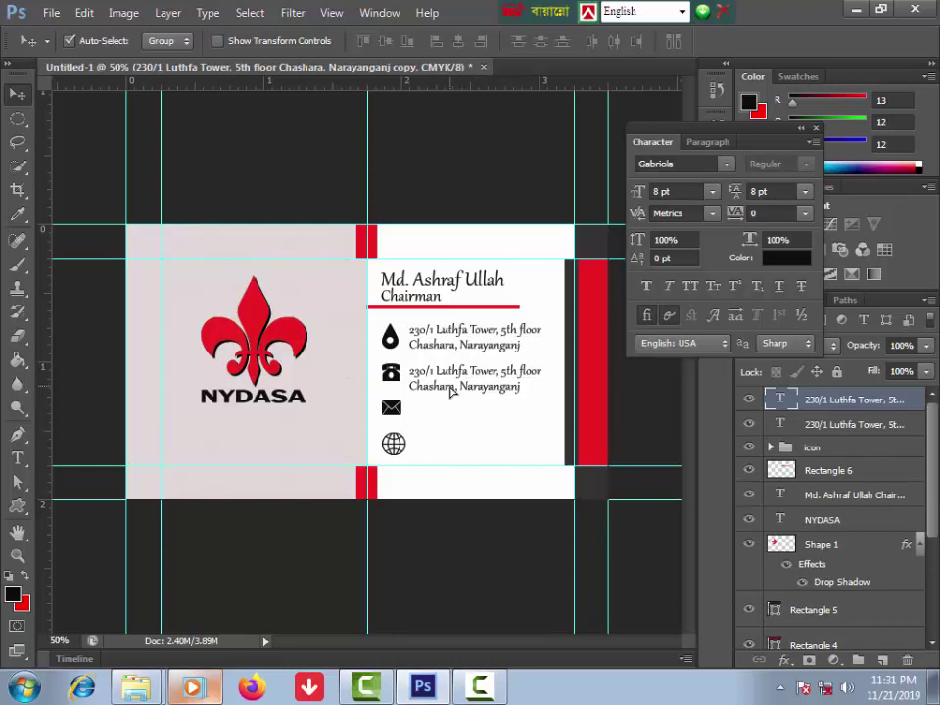
left_click_drag(451, 391, 444, 461)
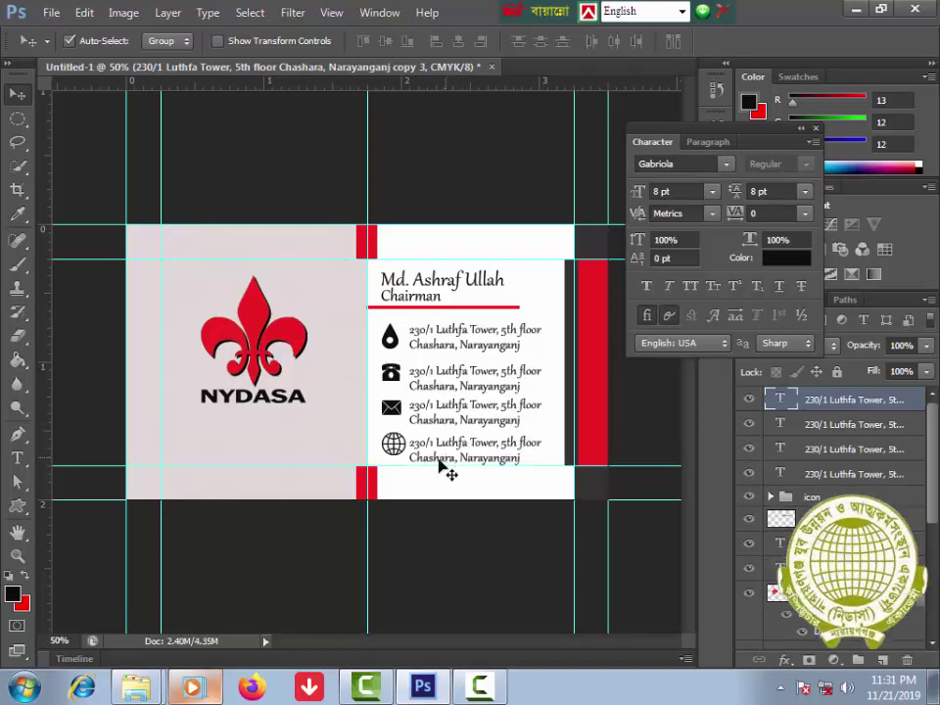
Replace the copy beside the phone with the phone number, set in smaller Arial
left_click(16, 457)
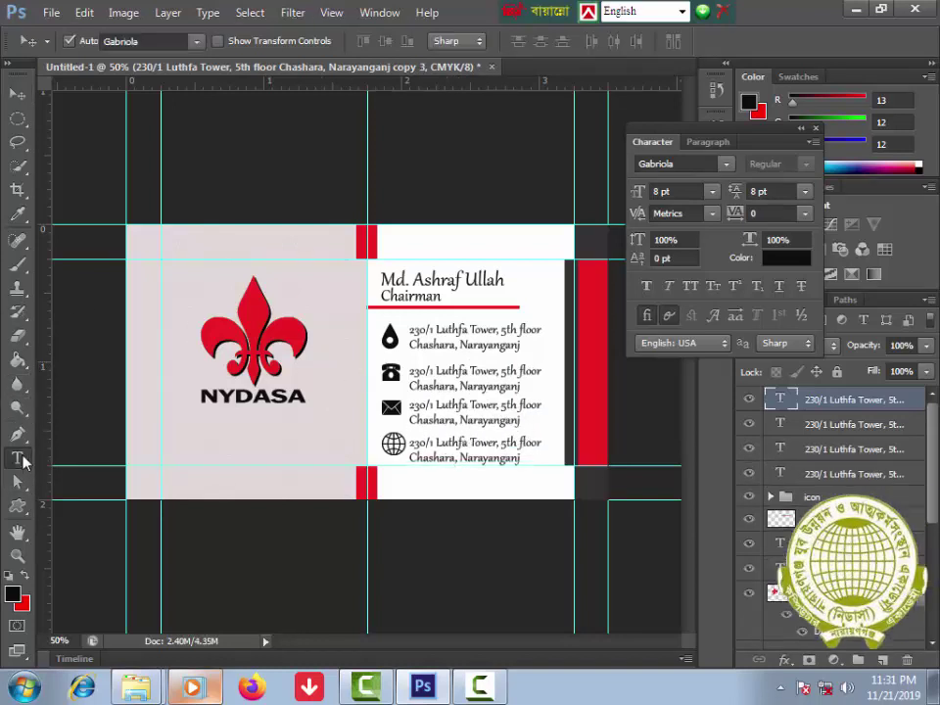
triple_click(443, 370)
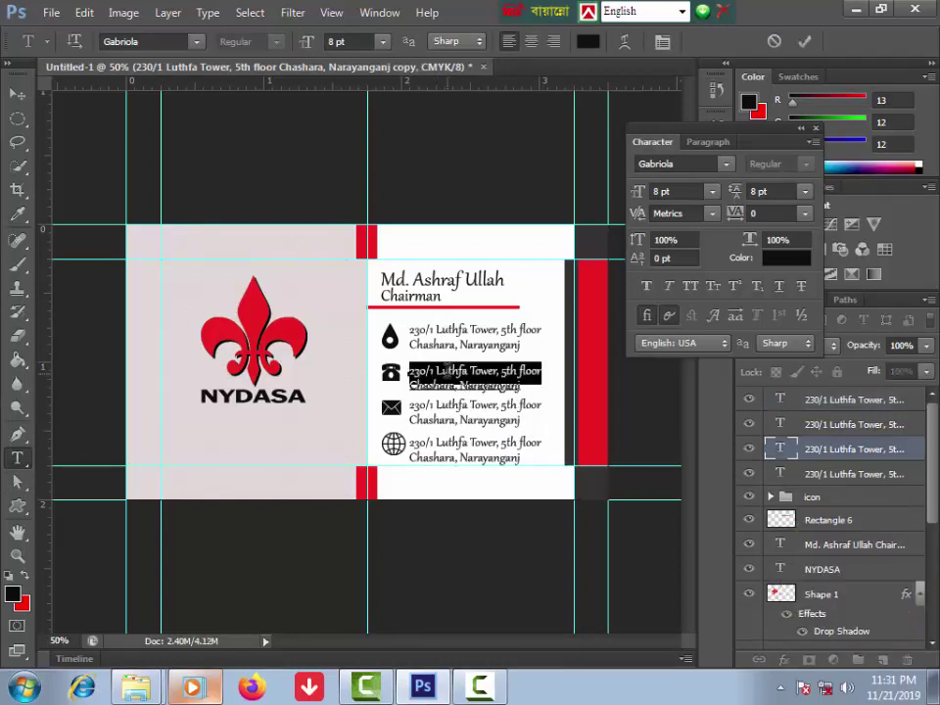
key("ctrl+a")
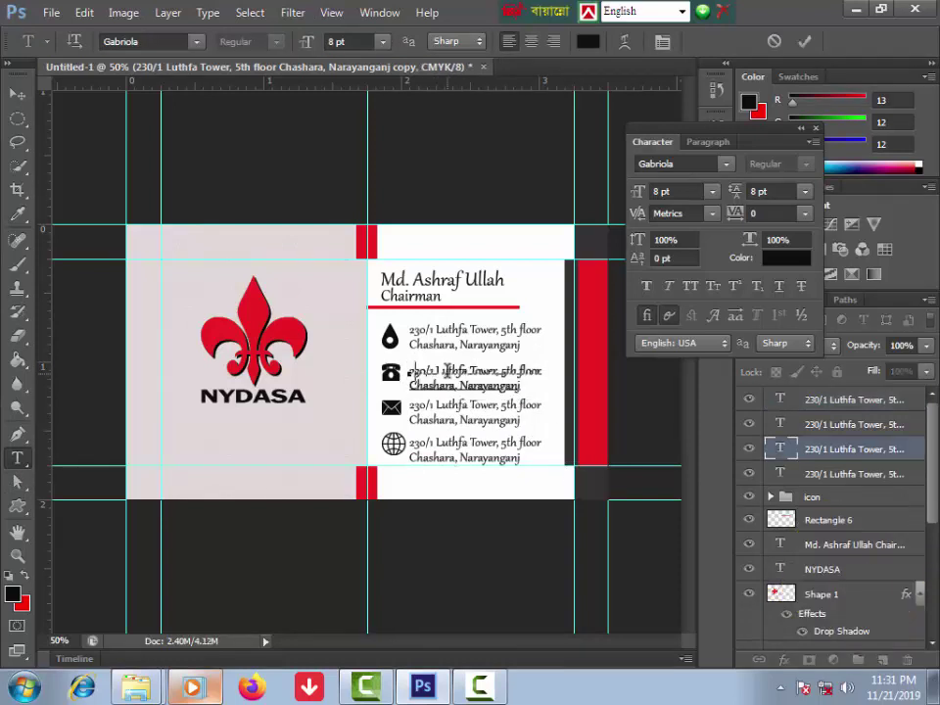
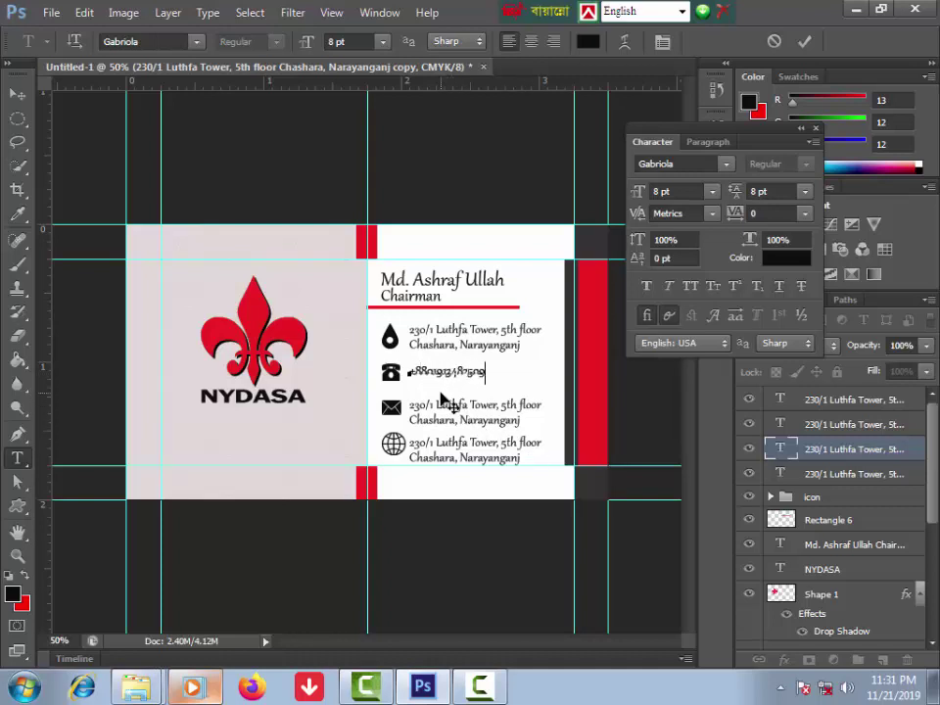
key("ctrl+a")
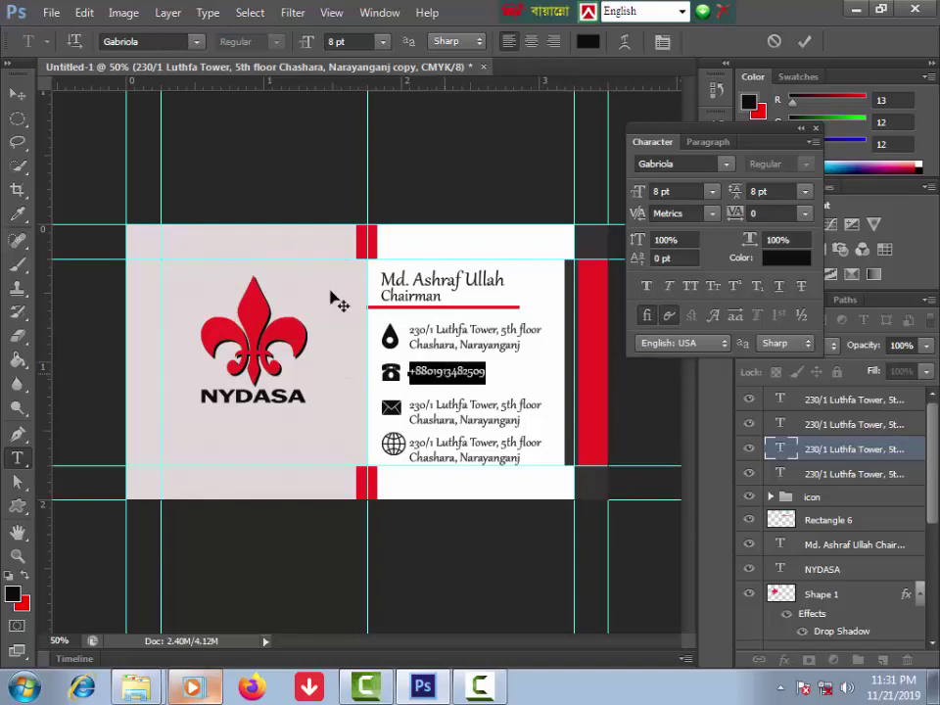
left_click(141, 41)
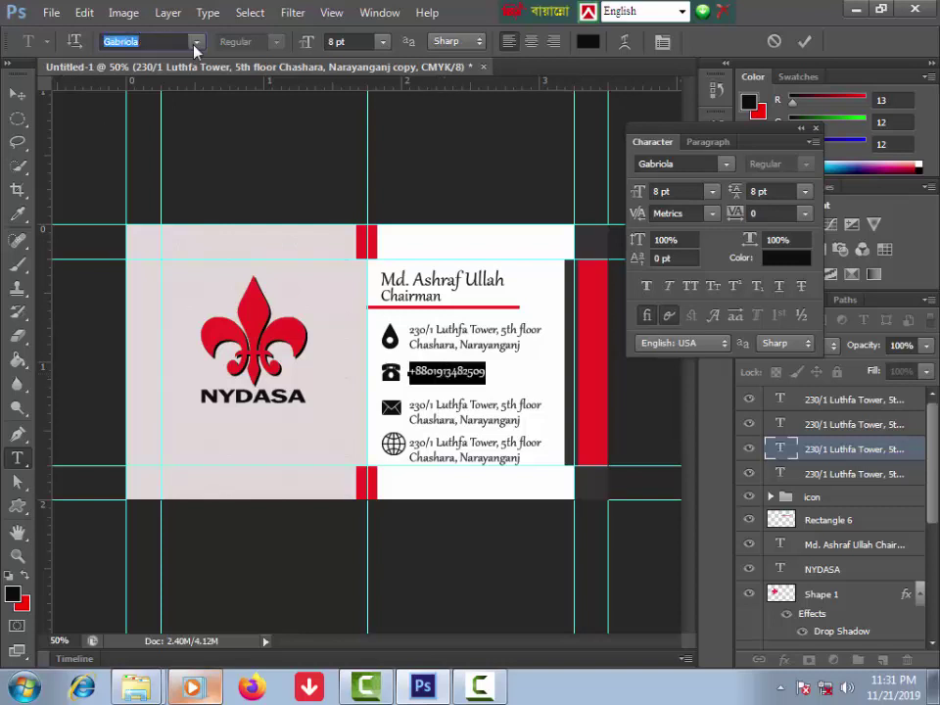
type("Arial")
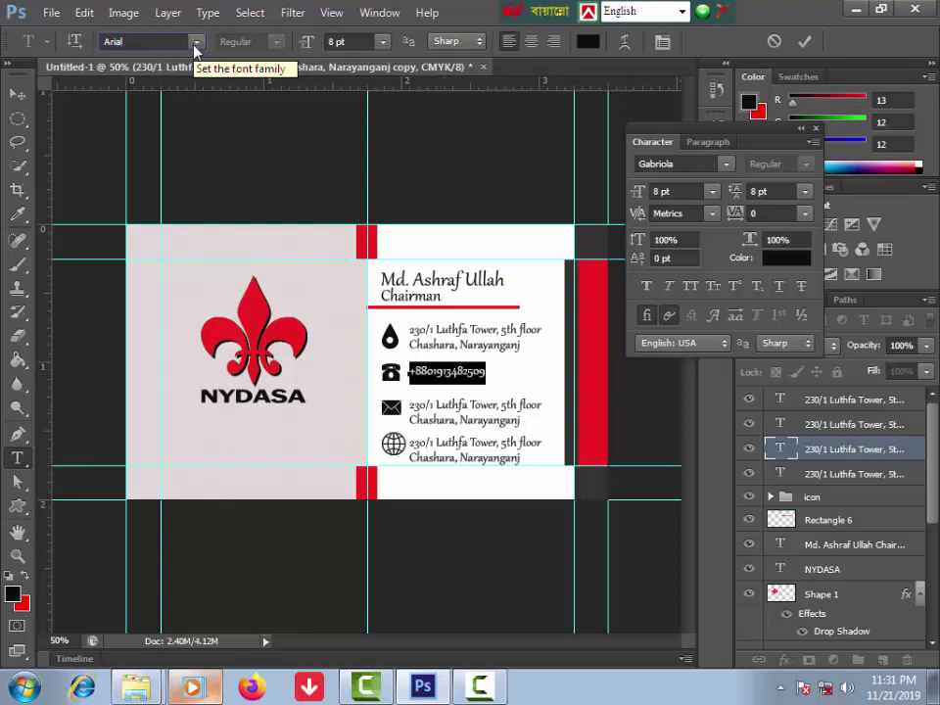
key("Return")
key("ctrl+shift+comma")
key("ctrl+Return")
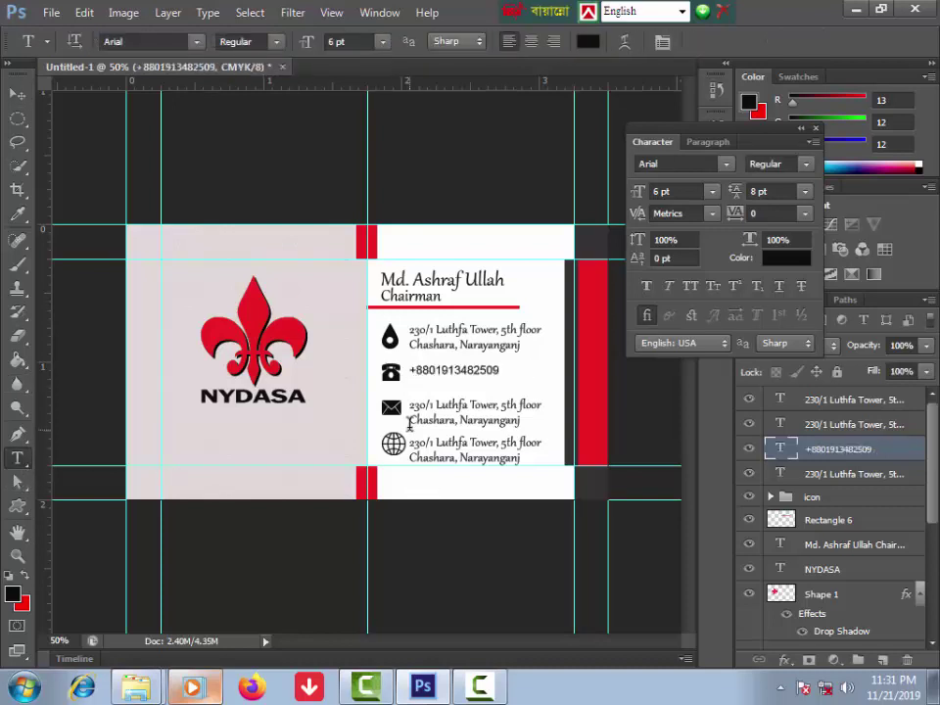
Replace the envelope row's text with the contact e-mail address
triple_click(410, 421)
left_click(411, 419)
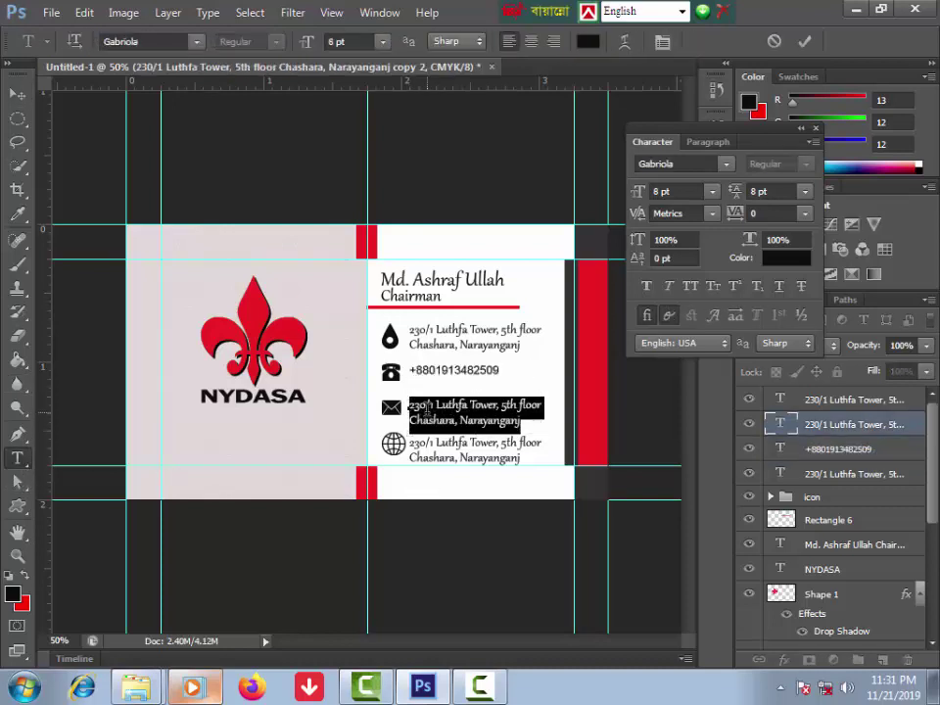
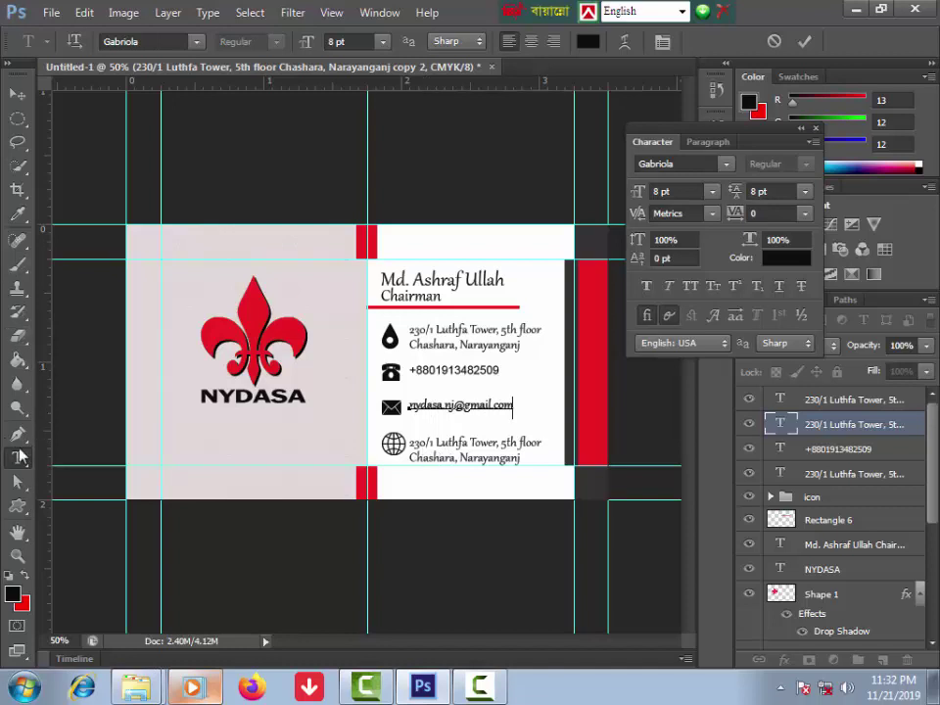
left_click(17, 93)
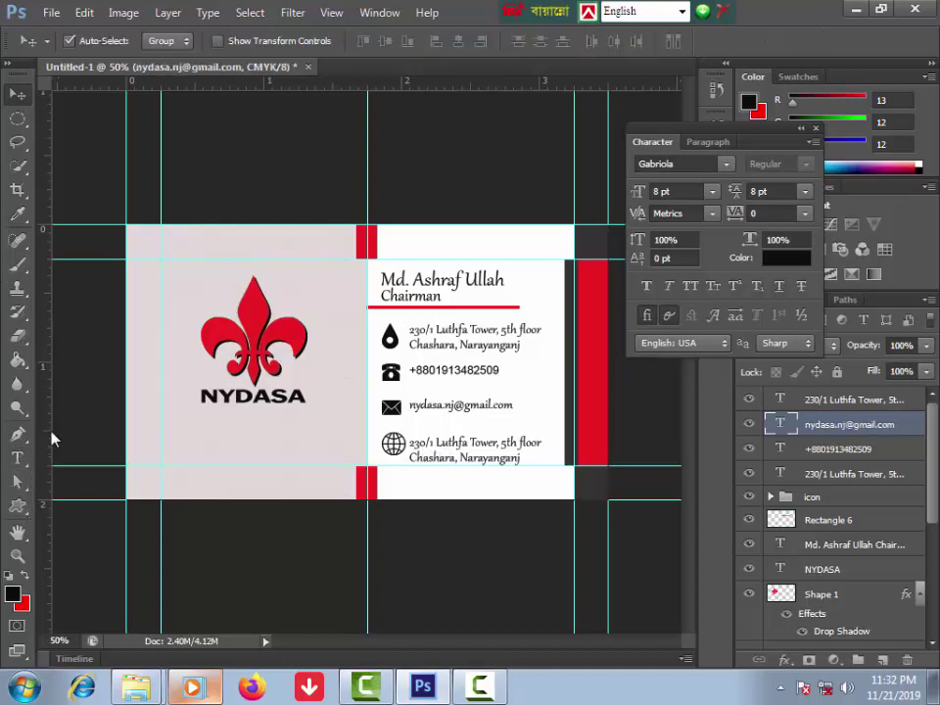
left_click(18, 457)
left_click(423, 446)
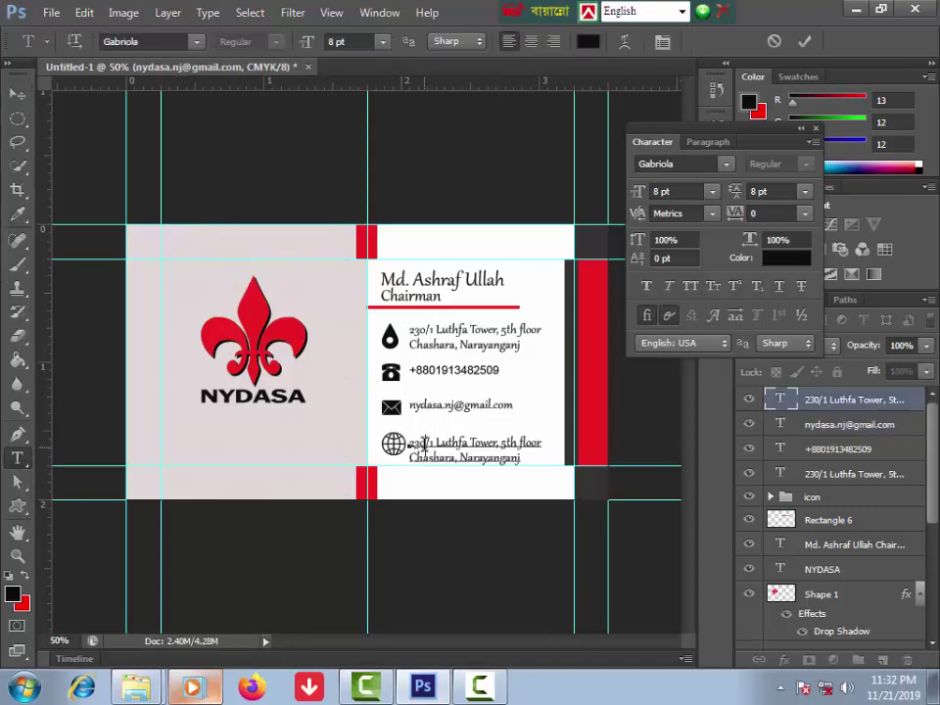
triple_click(416, 444)
key("ctrl+a")
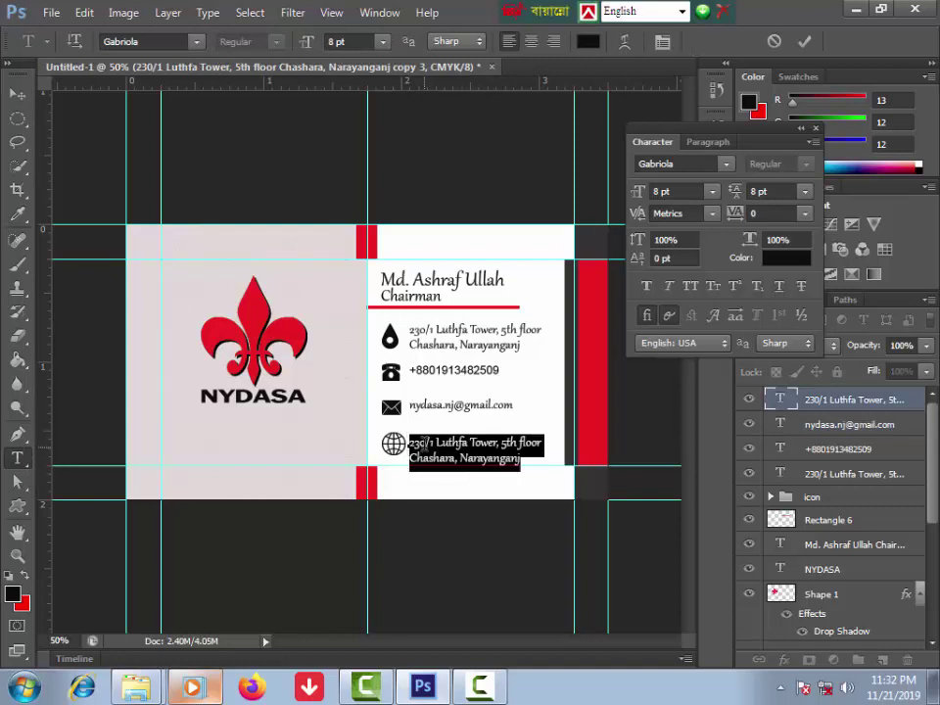
type("ww.n")
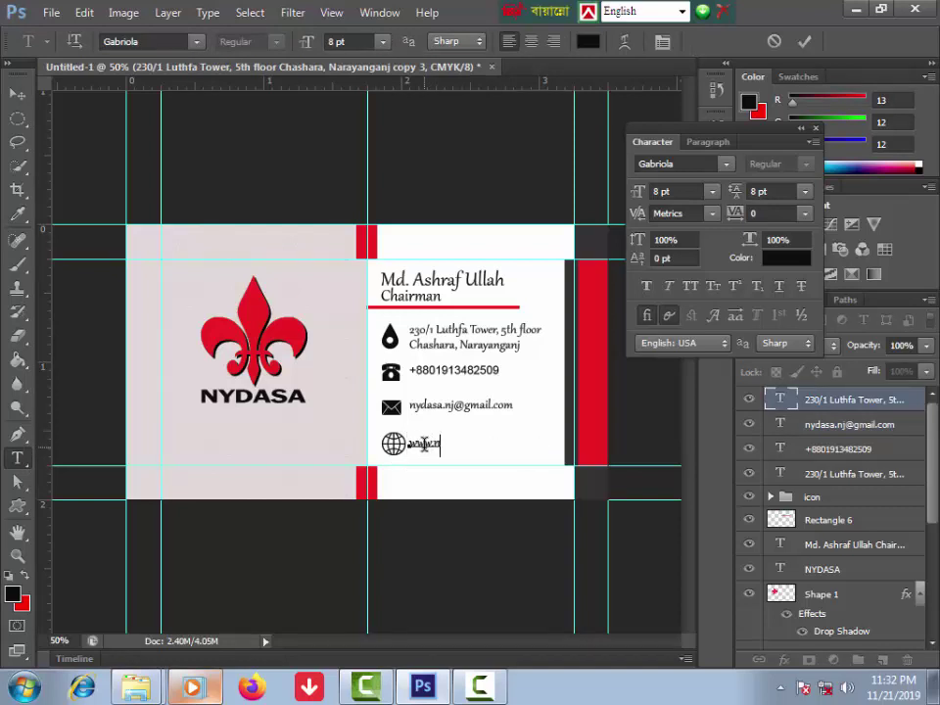
type("ydasa")
type("bd.org")
left_click(24, 95)
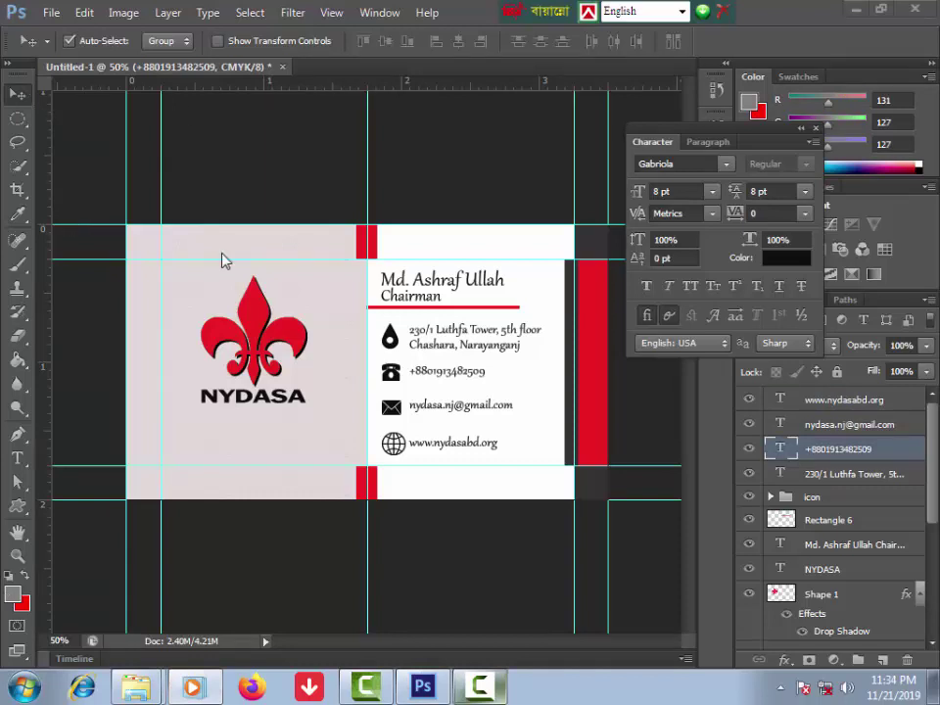
Merge all visible card layers into a single layer and check the result
left_click_drag(705, 128, 736, 128)
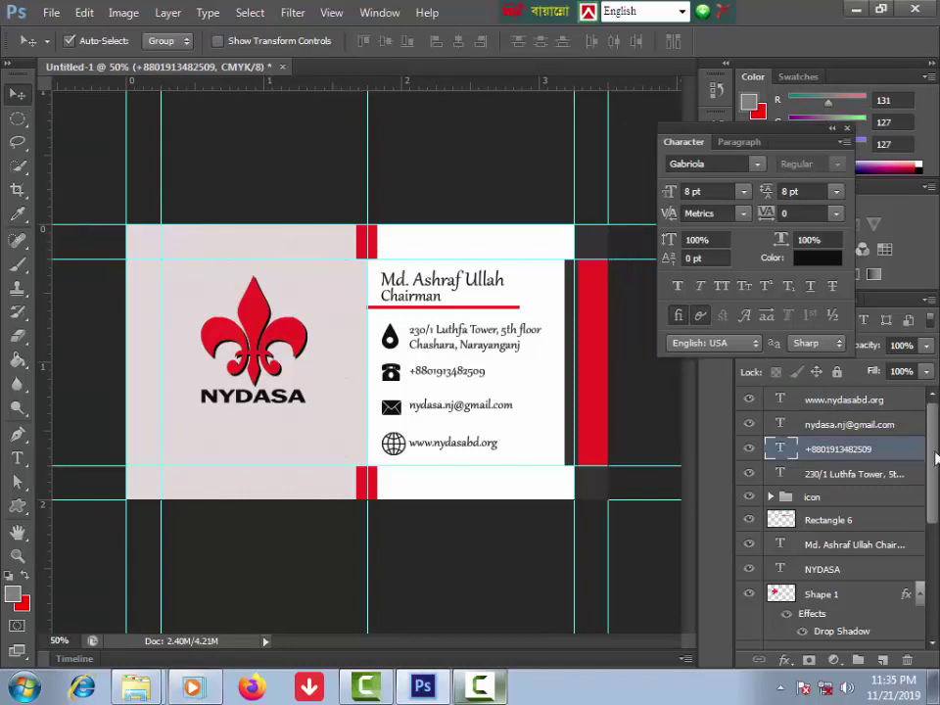
scroll(935, 458, "down", 5)
scroll(935, 458, "up", 3)
scroll(935, 459, "up", 3)
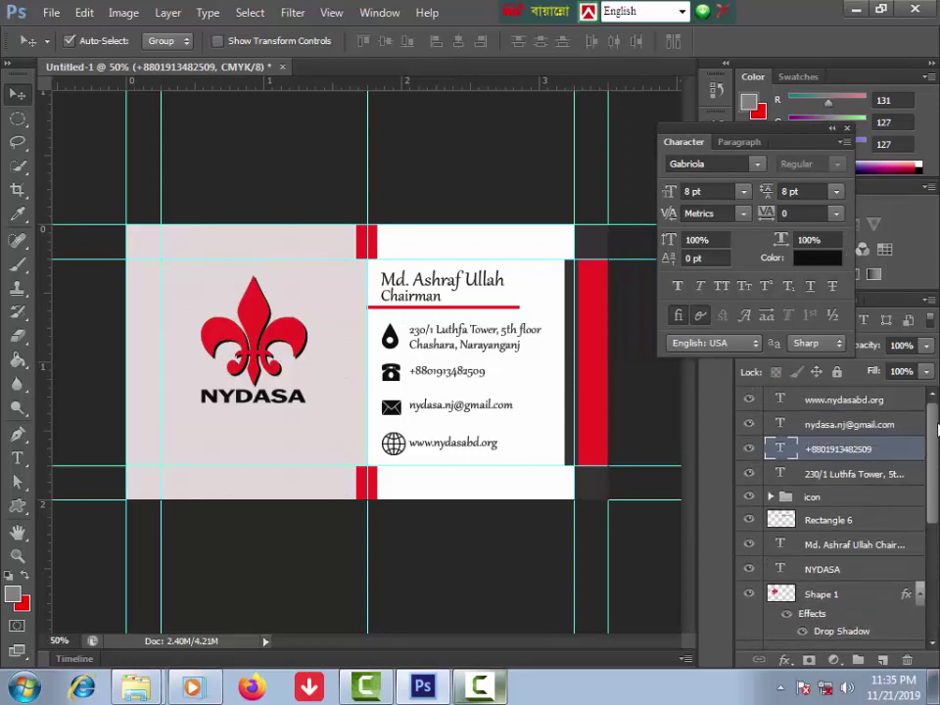
left_click(928, 302)
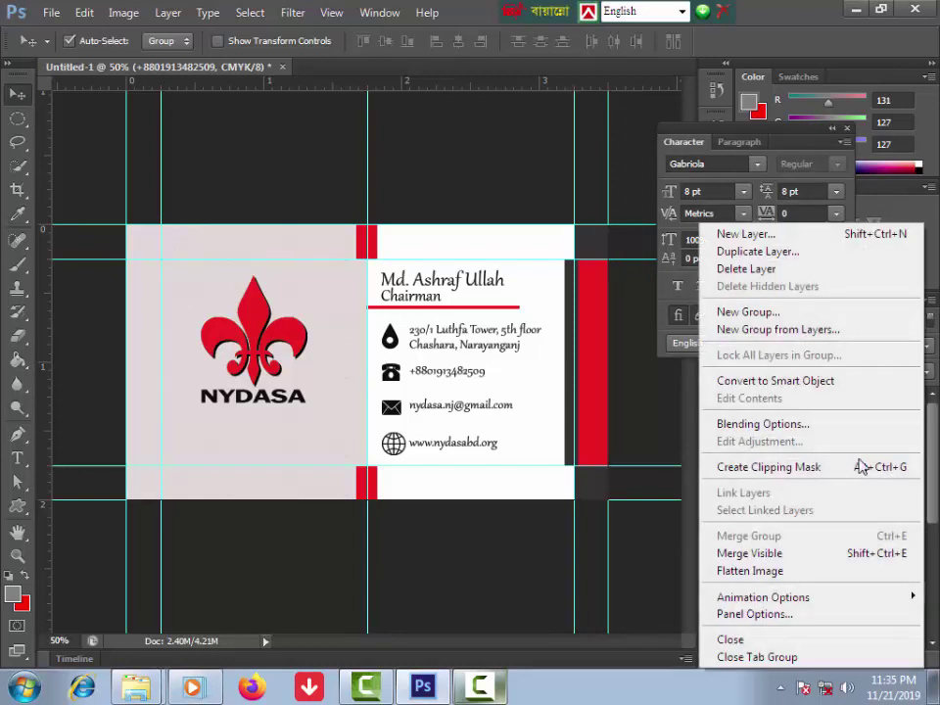
left_click(783, 558)
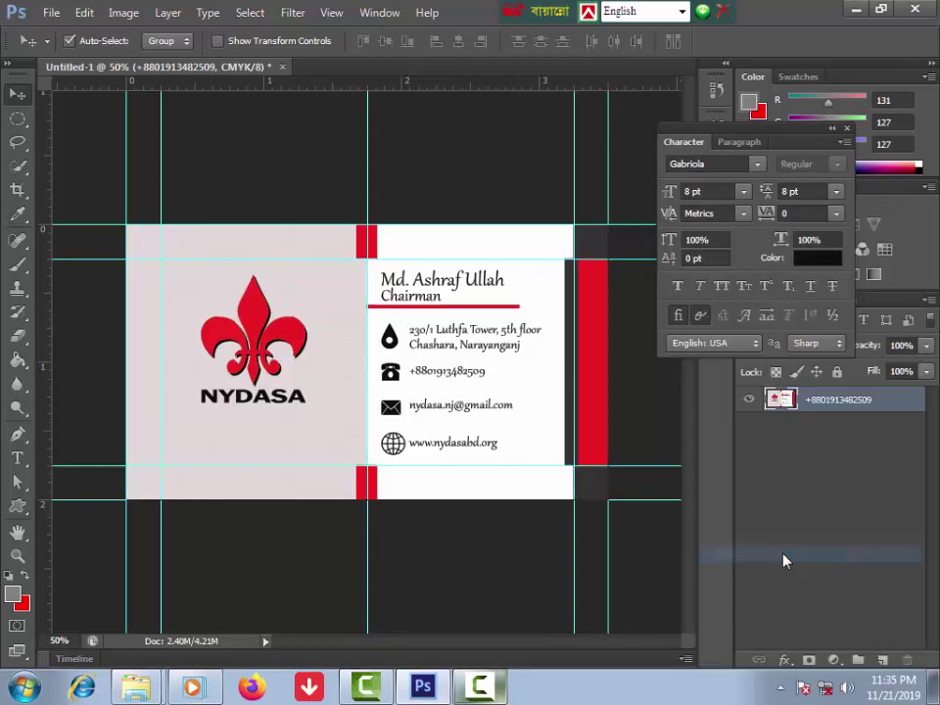
left_click(750, 398)
left_click(749, 399)
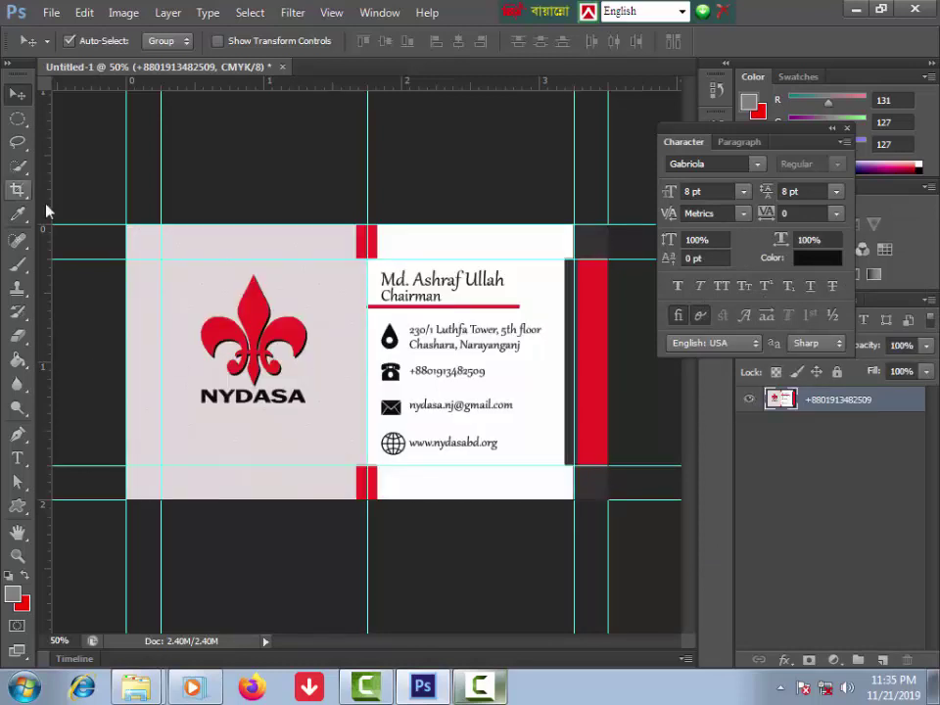
Draw a rounded rectangle over the whole card, rasterize it and delete its pixels
left_click(14, 505)
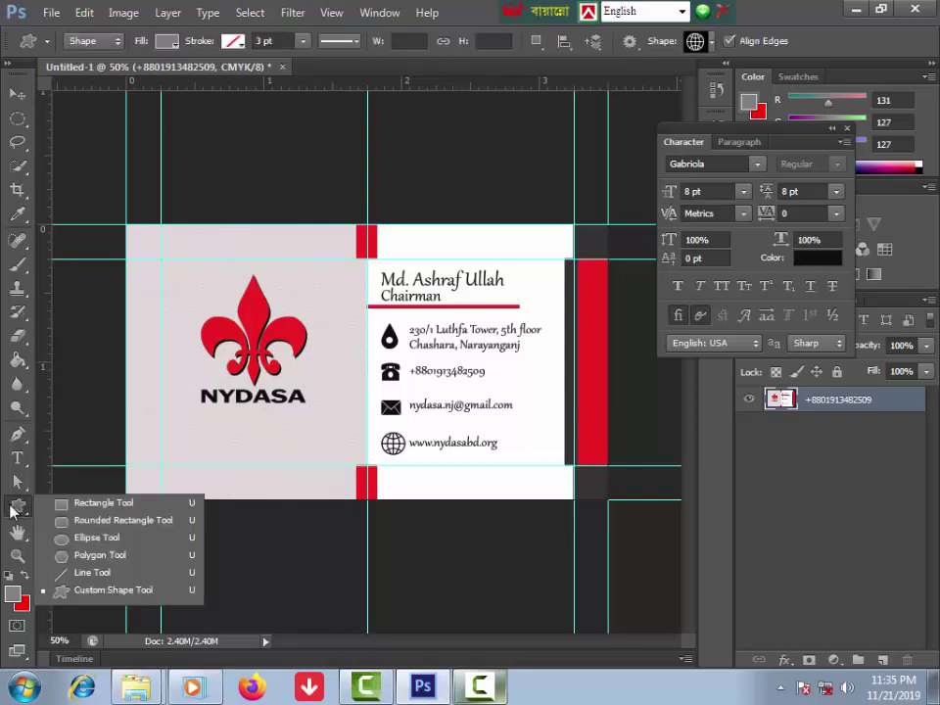
left_click(108, 520)
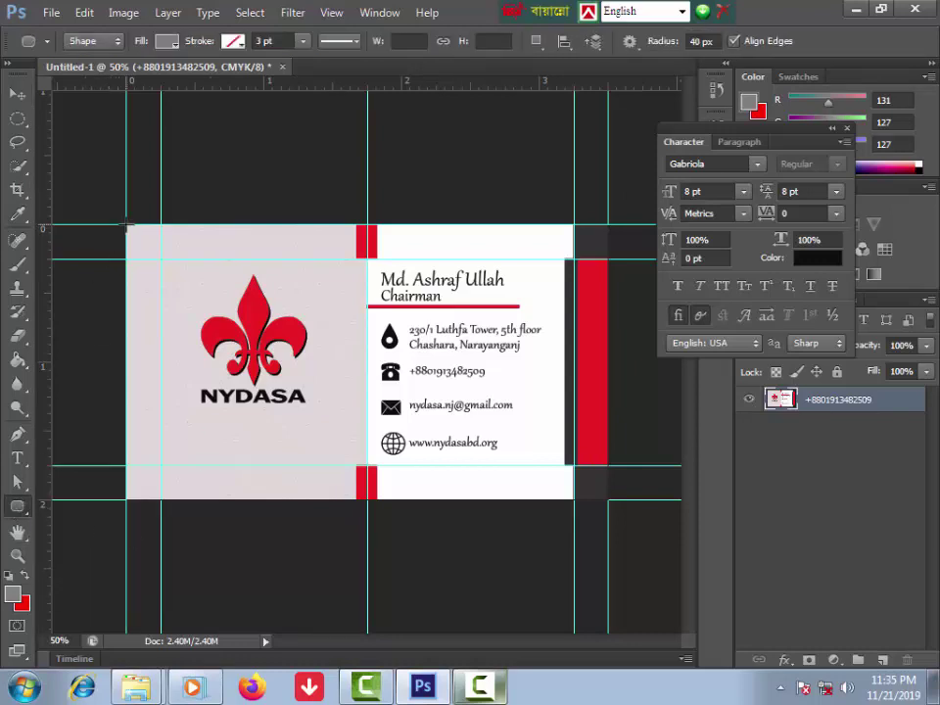
mouse_move(126, 224)
left_mouse_down()
mouse_move(574, 495)
mouse_move(558, 494)
mouse_move(607, 492)
mouse_move(606, 501)
left_mouse_up()
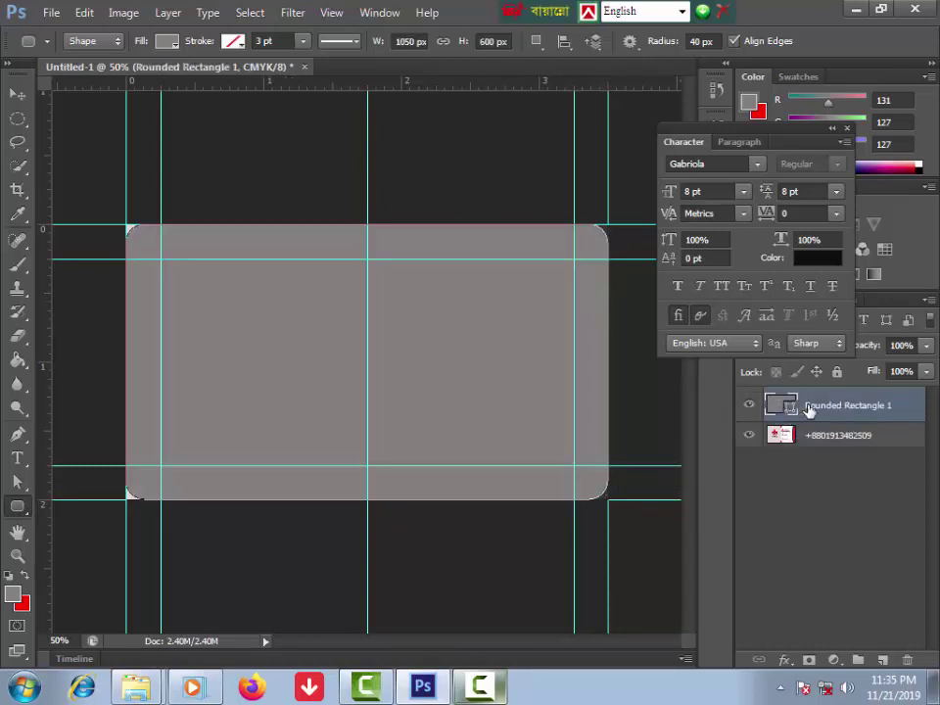
right_click(824, 409)
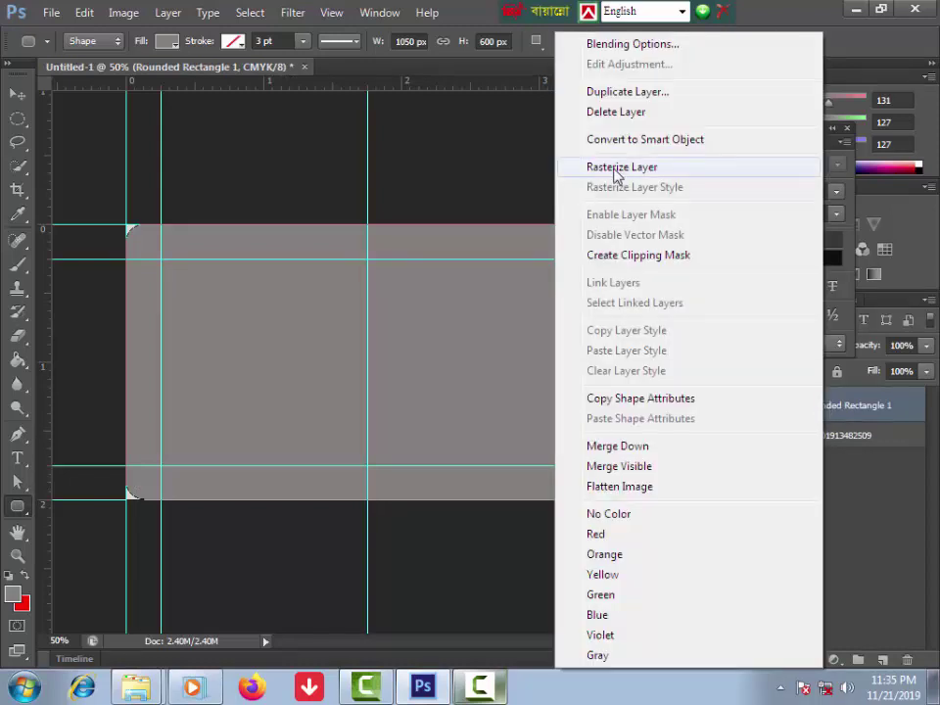
left_click(588, 166)
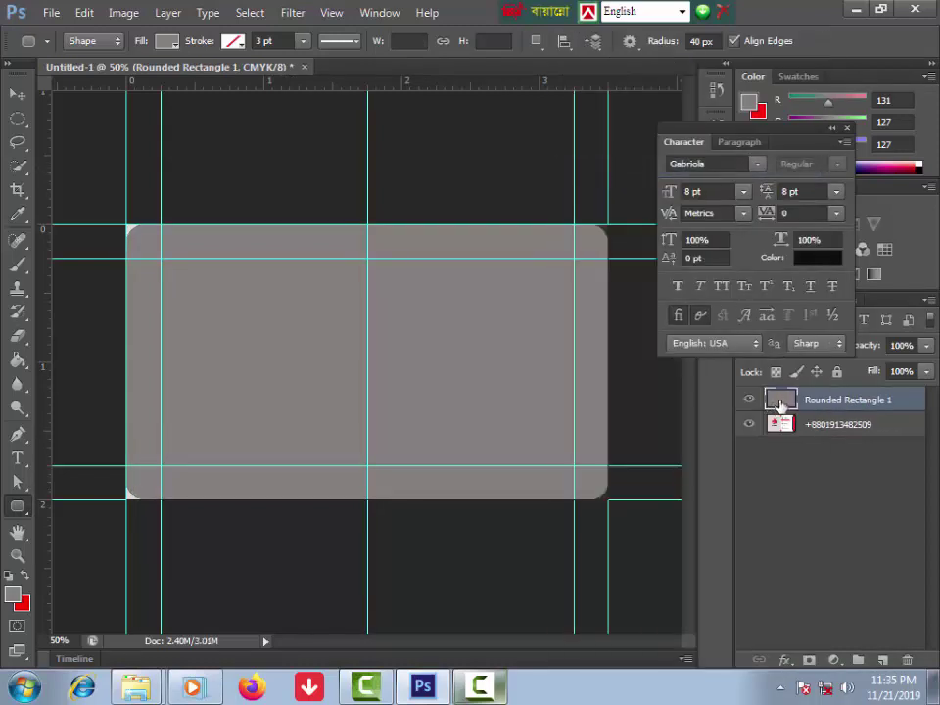
right_click(780, 403)
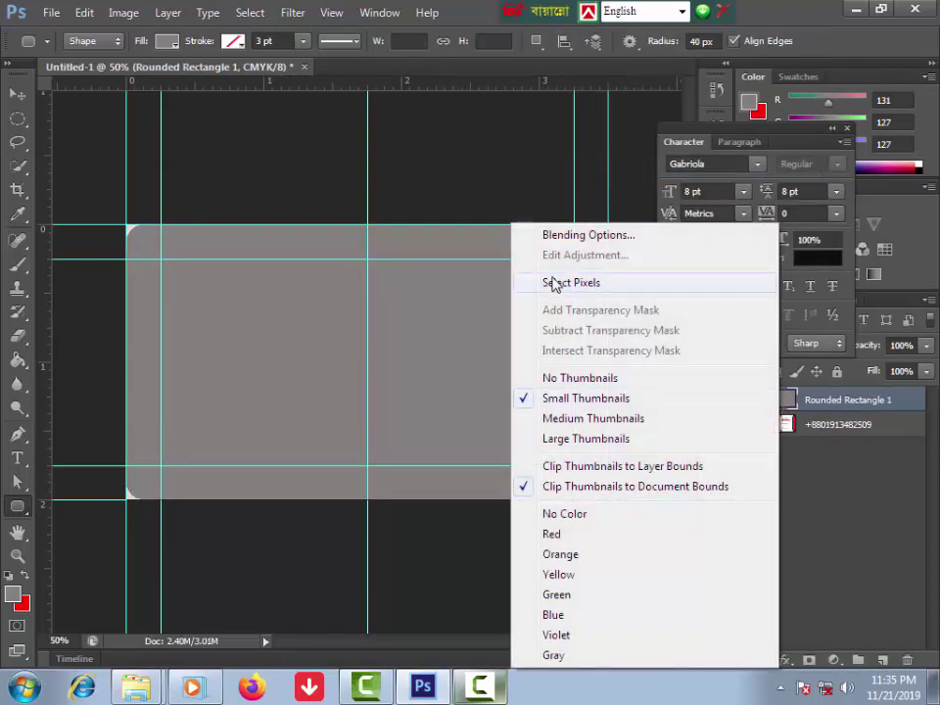
left_click(555, 284)
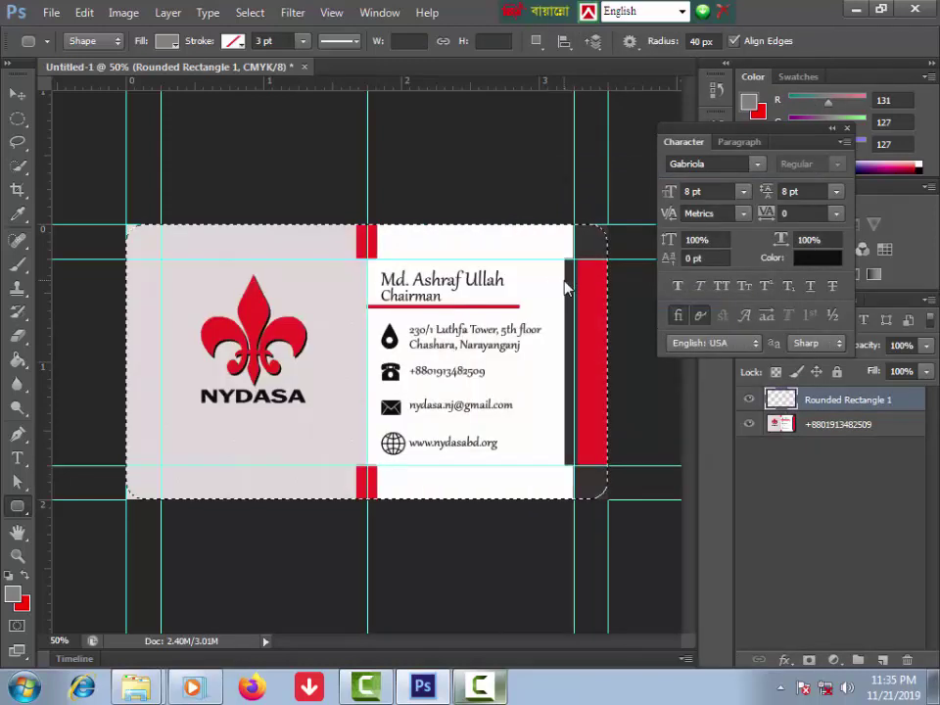
key("Delete")
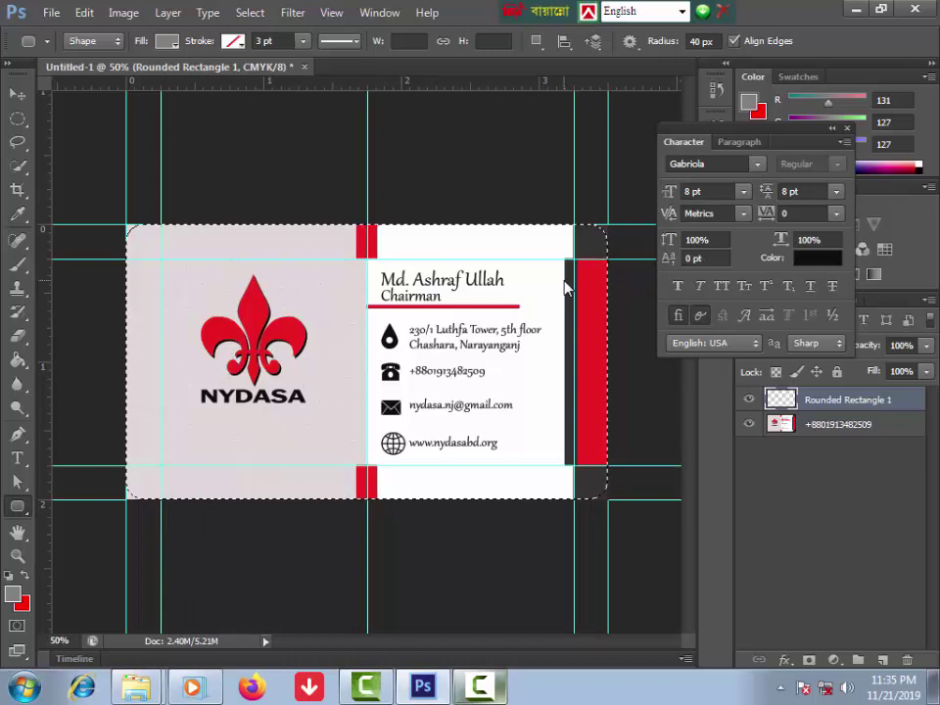
key("ctrl+d")
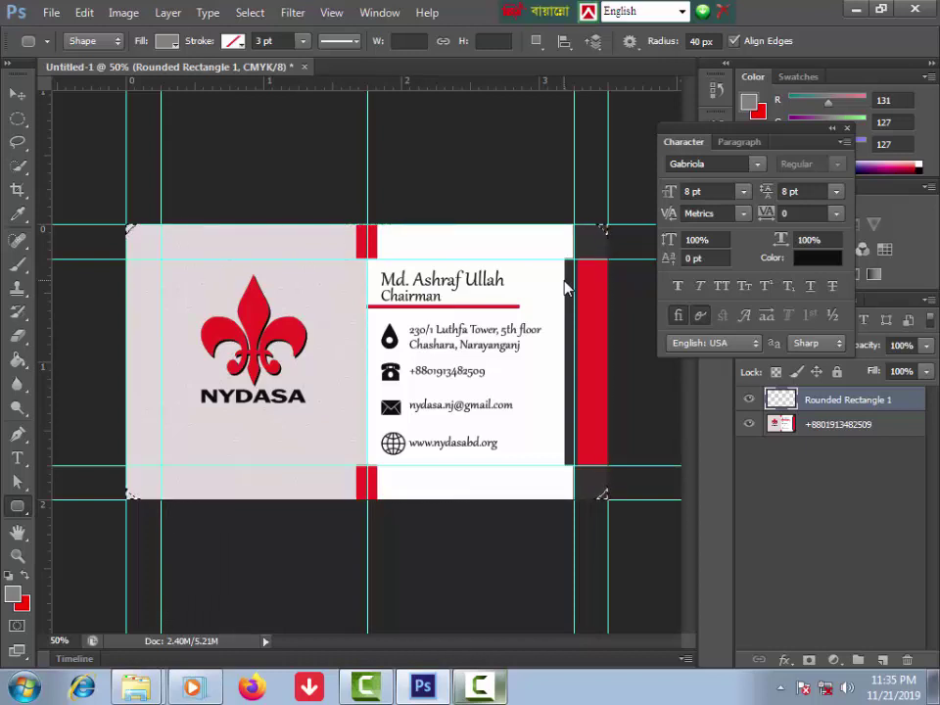
left_click(837, 426)
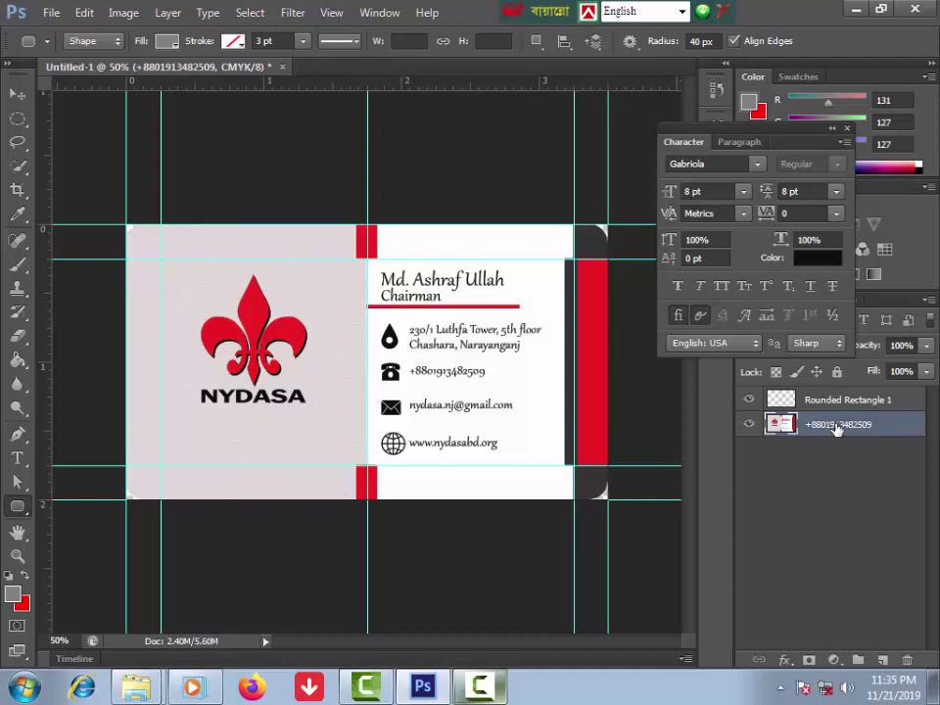
left_click(331, 11)
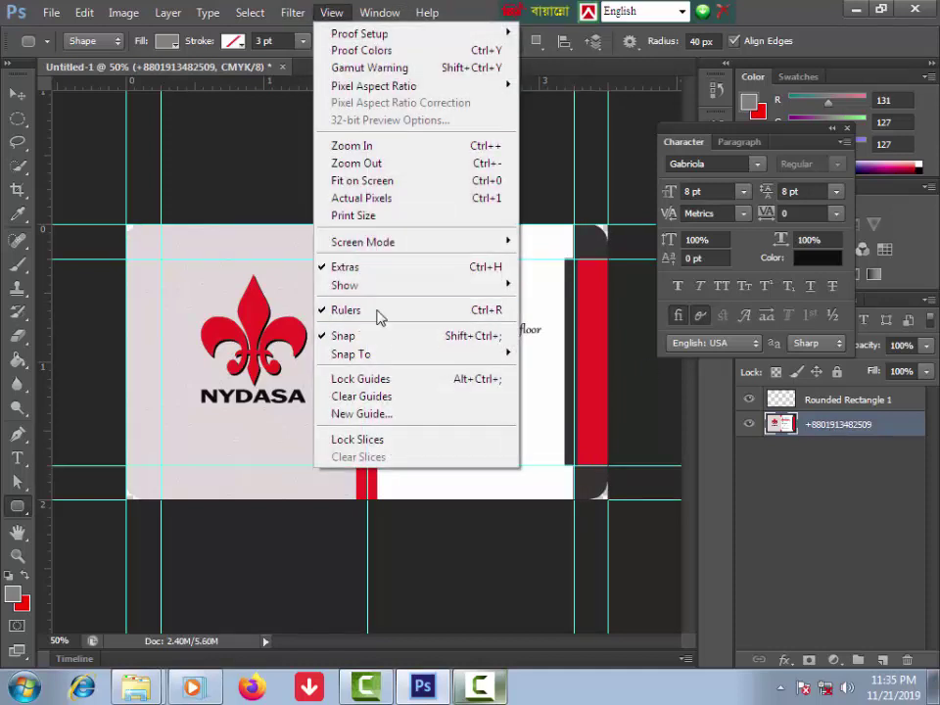
Hide the guides and create a new document 8 inches wide
mouse_move(344, 285)
left_click(548, 355)
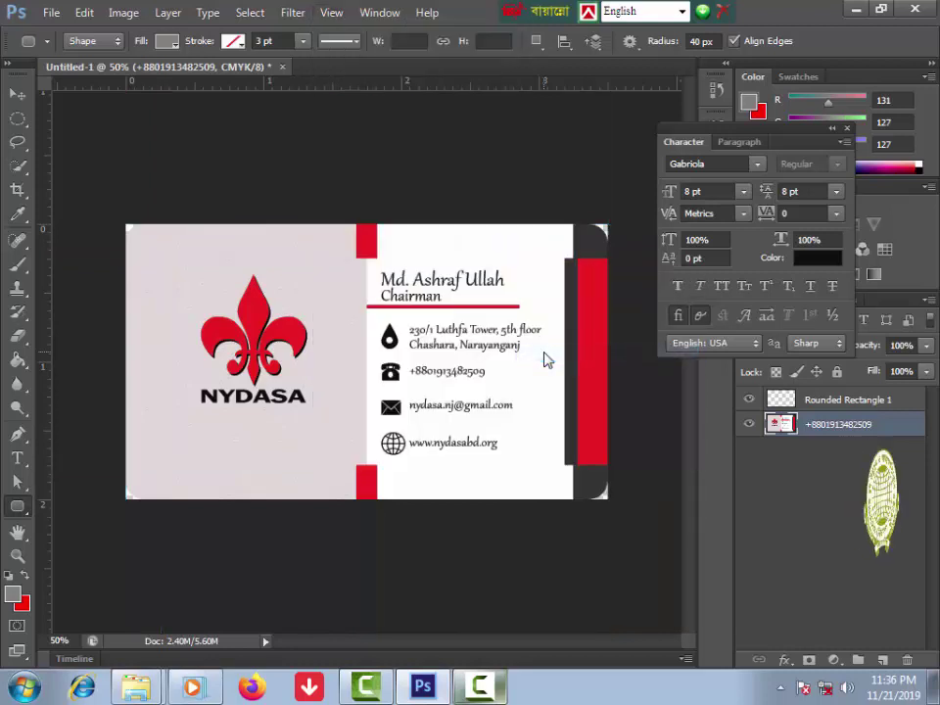
left_click(51, 11)
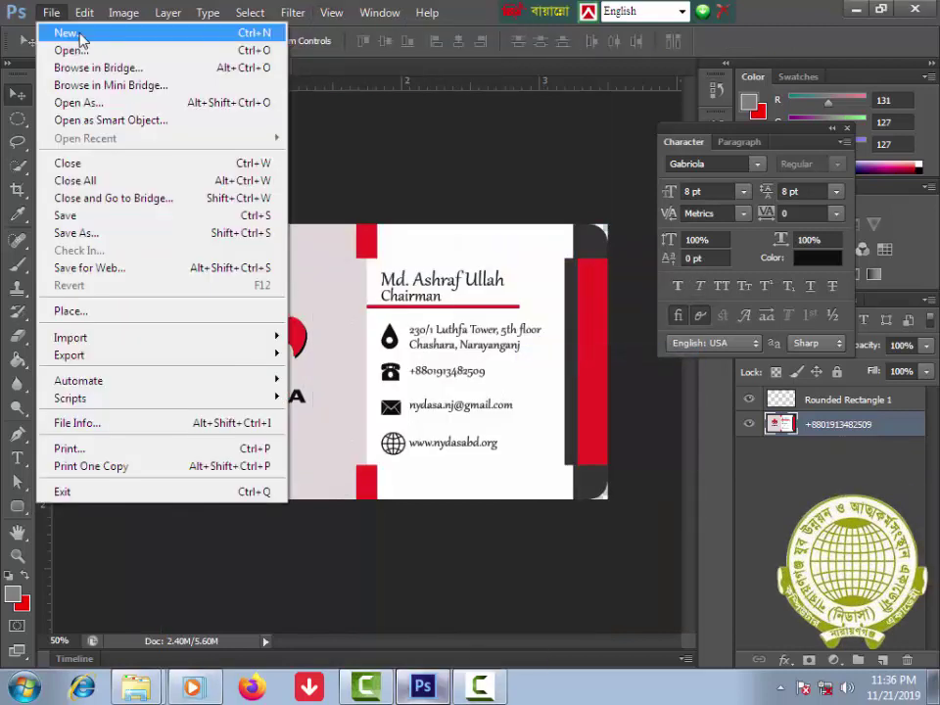
left_click(76, 33)
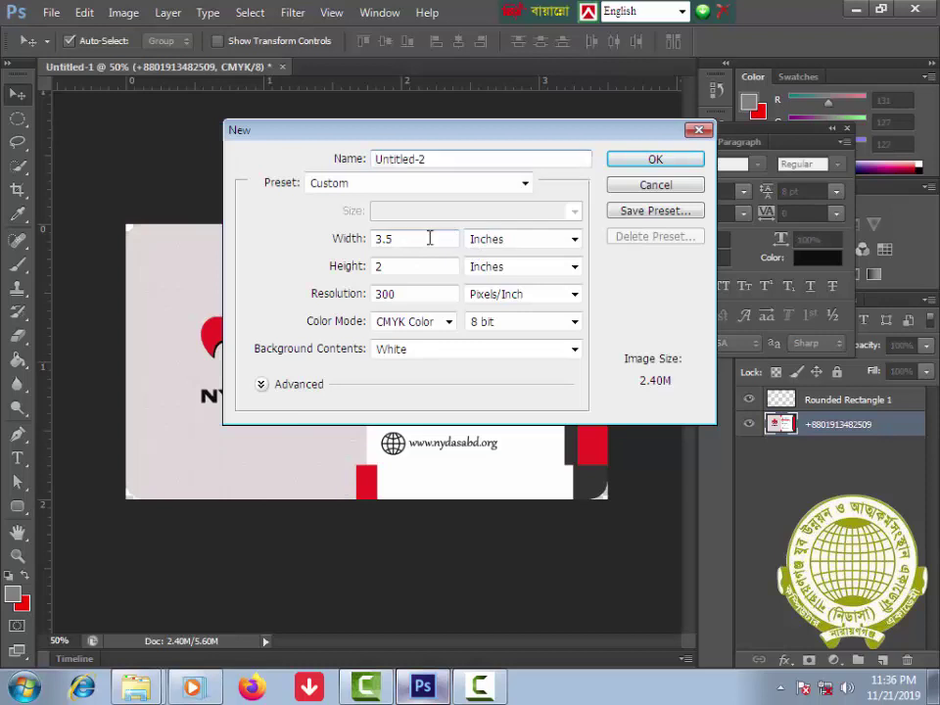
double_click(430, 238)
type("8")
key("Tab")
key("Tab")
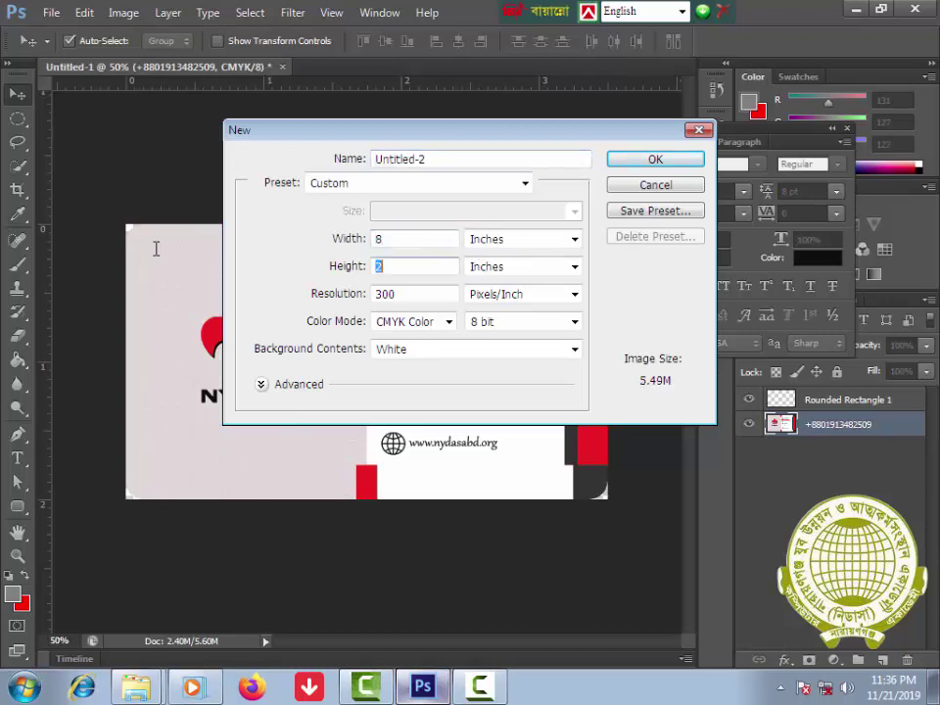
type("10")
key("Return")
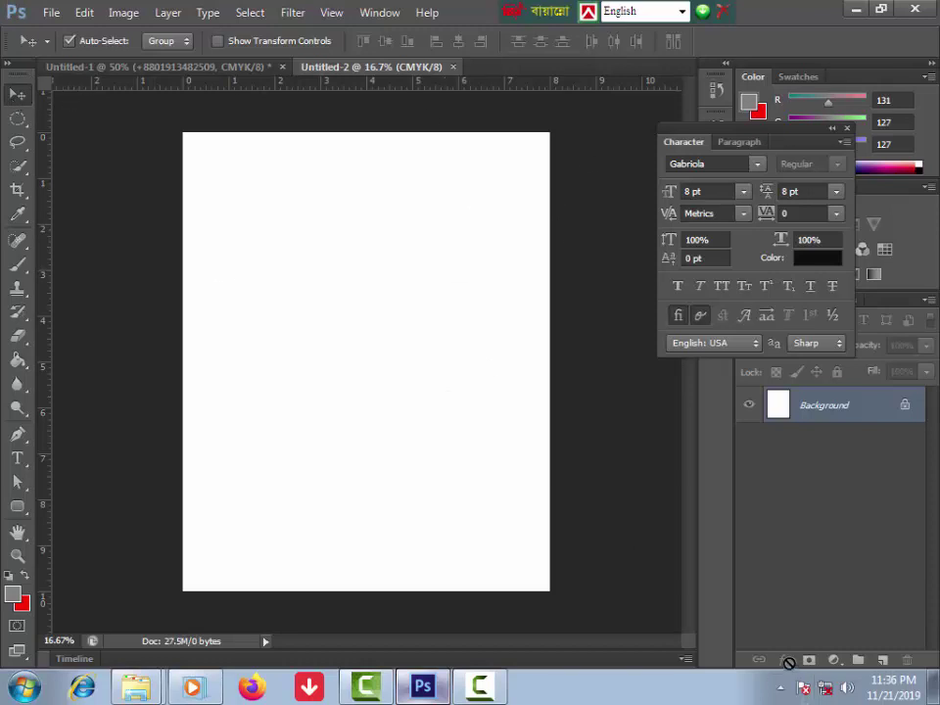
Convert the new background to Layer 0 and give it a grey textured Pattern Overlay
double_click(900, 411)
left_click(608, 218)
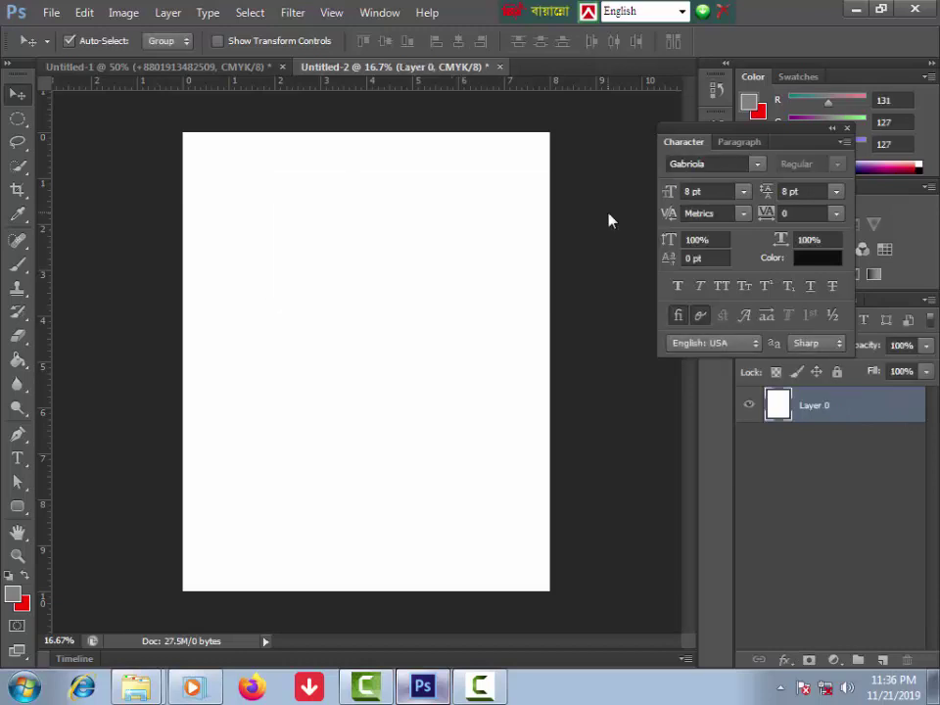
left_click(788, 662)
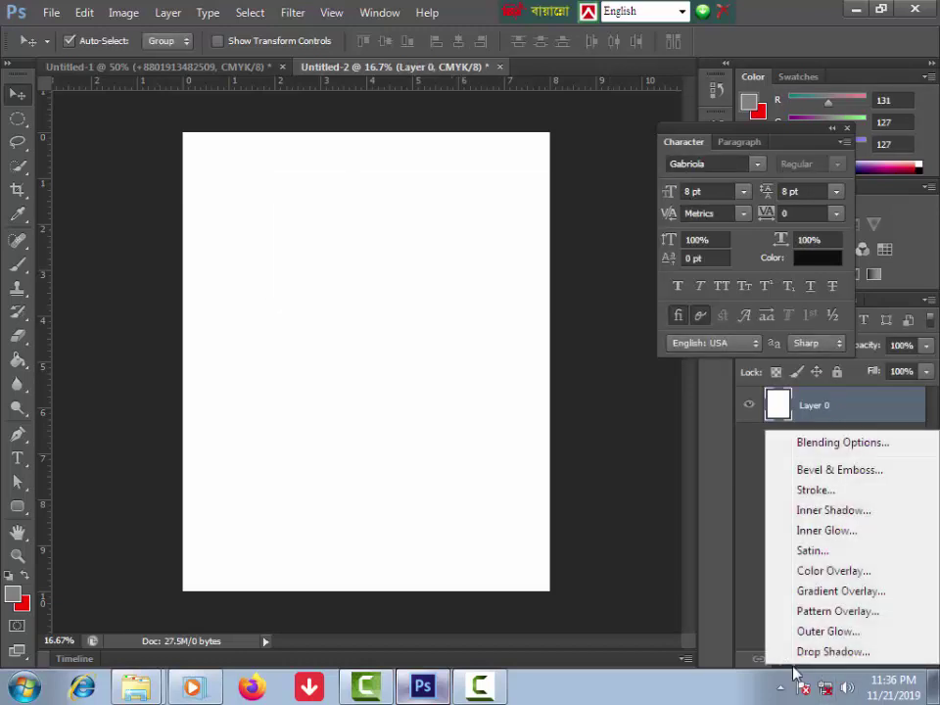
left_click(805, 608)
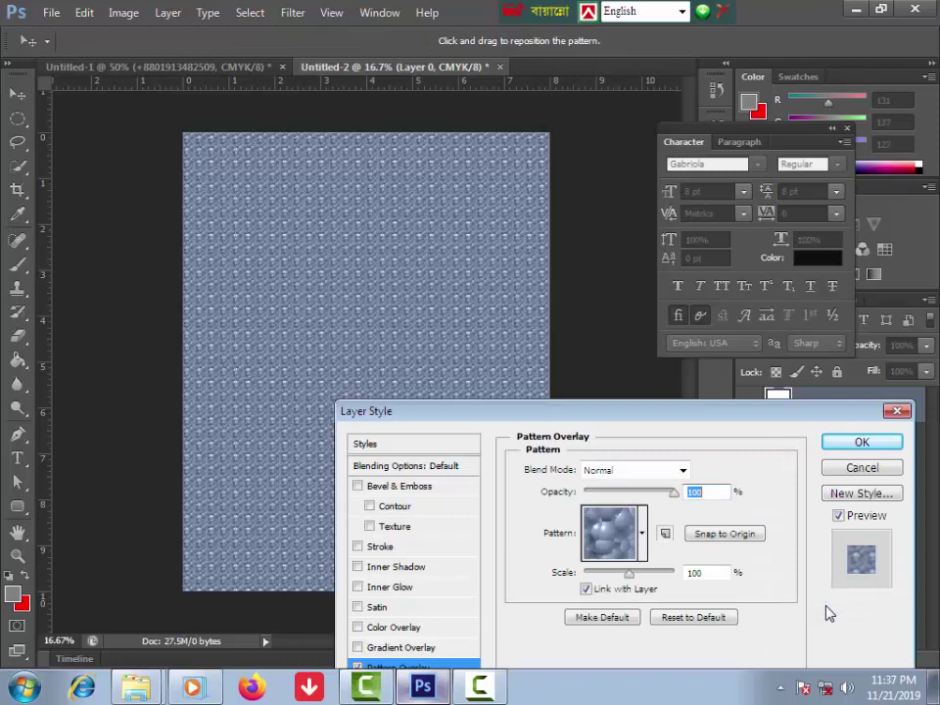
left_click(642, 534)
mouse_move(693, 446)
left_mouse_down()
mouse_move(698, 486)
mouse_move(698, 401)
left_mouse_up()
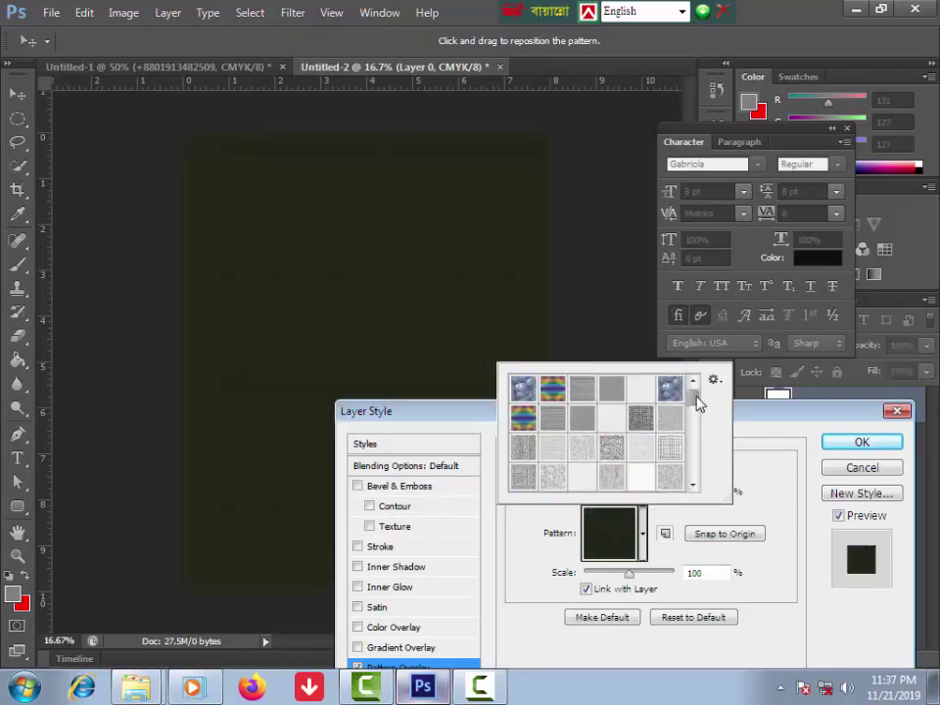
left_click(583, 417)
left_click(839, 441)
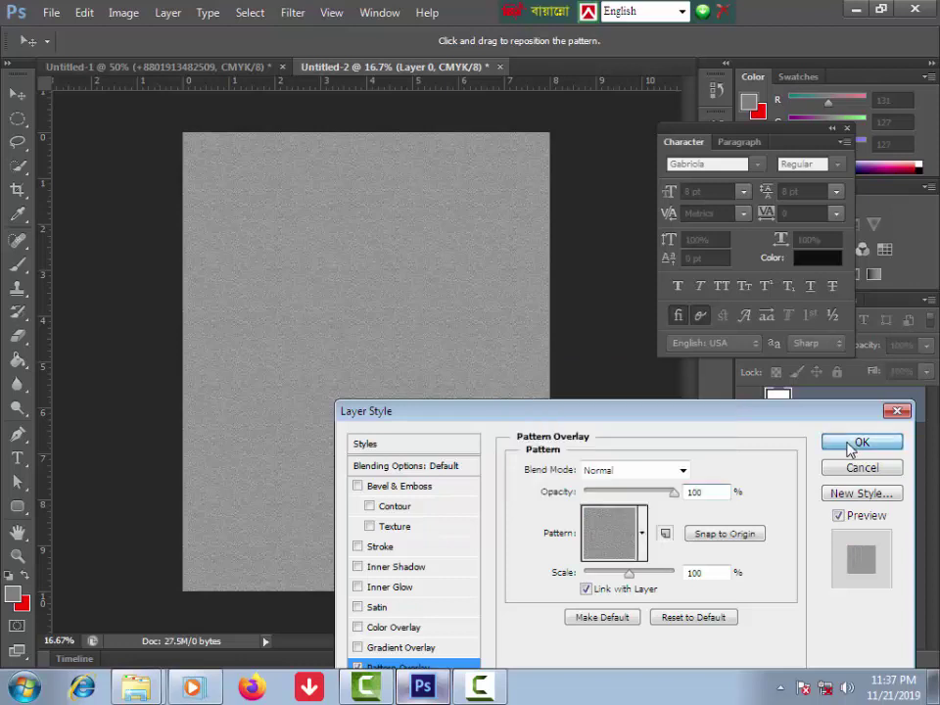
left_click(856, 442)
left_click(202, 69)
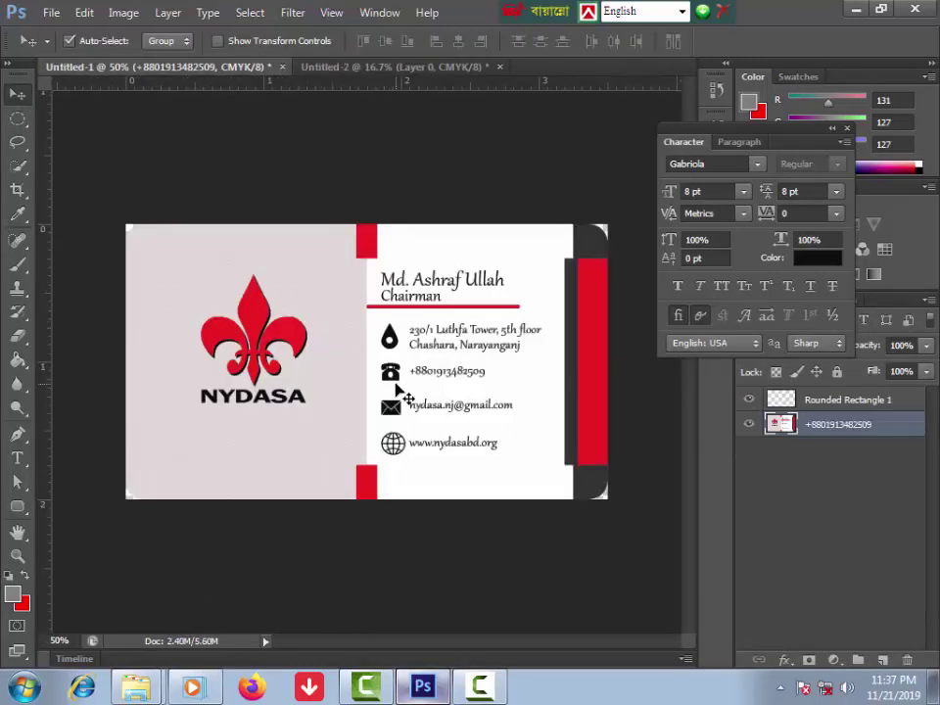
Bring the card into Untitled-2 and add a Drop Shadow with opacity 100 and distance 1
mouse_move(391, 382)
left_mouse_down()
mouse_move(431, 85)
mouse_move(362, 338)
mouse_move(368, 360)
left_mouse_up()
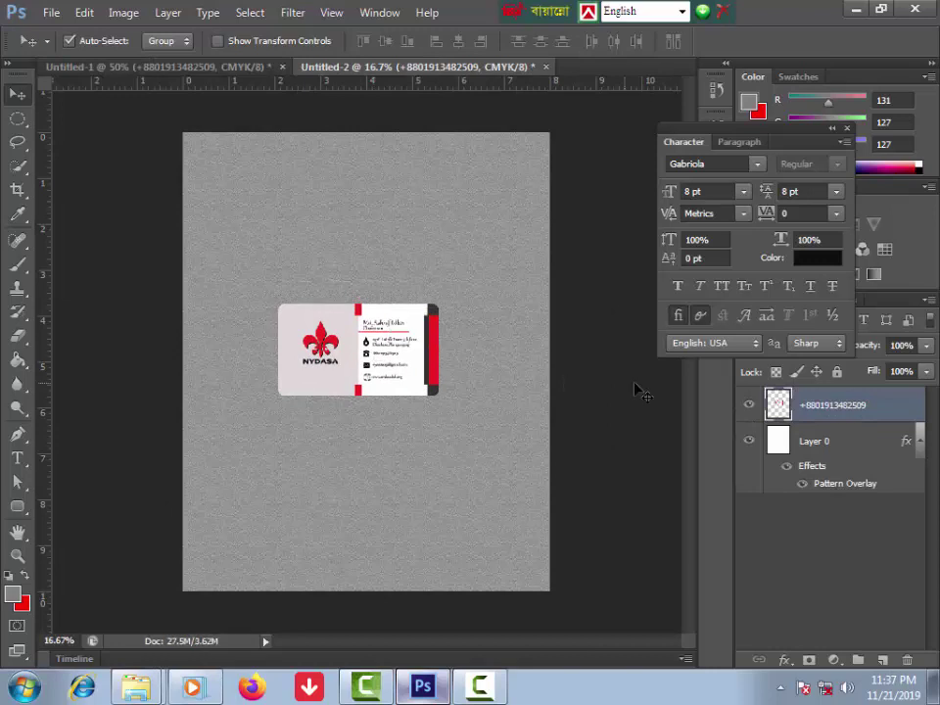
key("ctrl+plus")
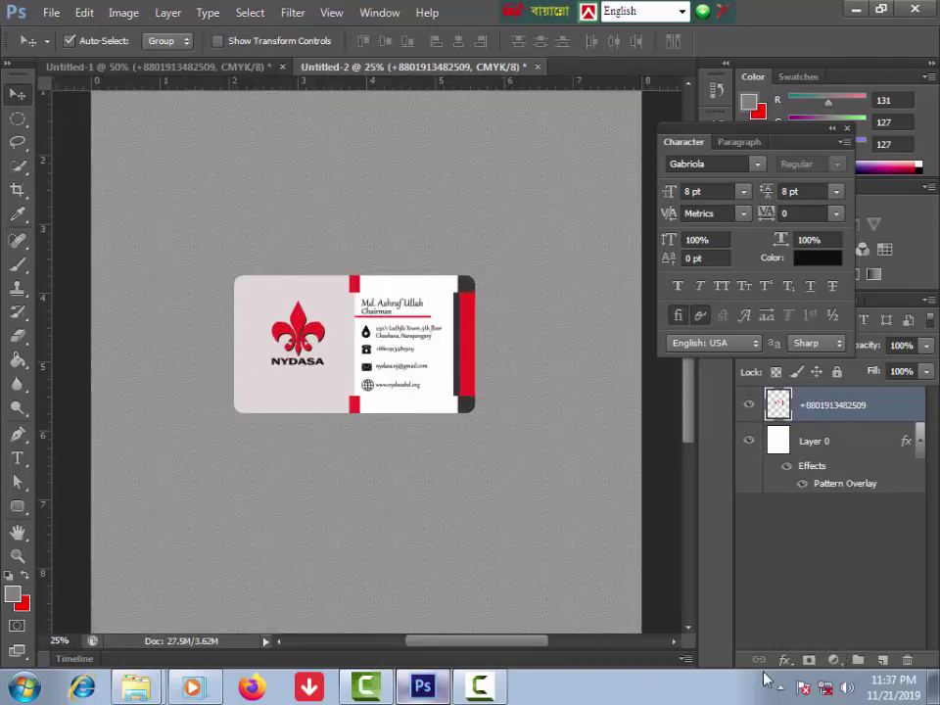
left_click(784, 663)
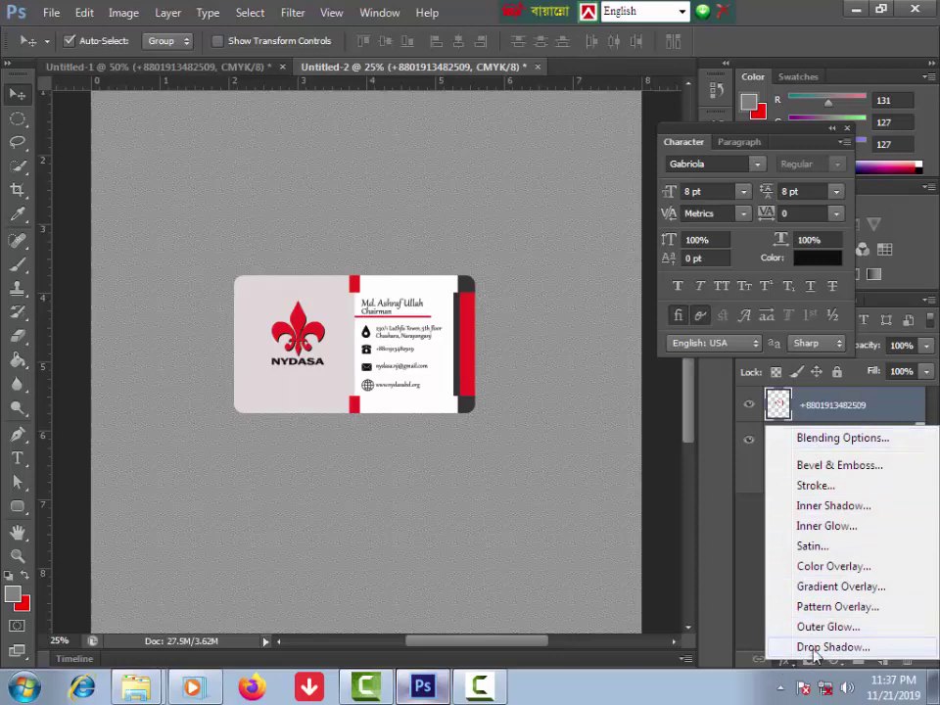
left_click(813, 649)
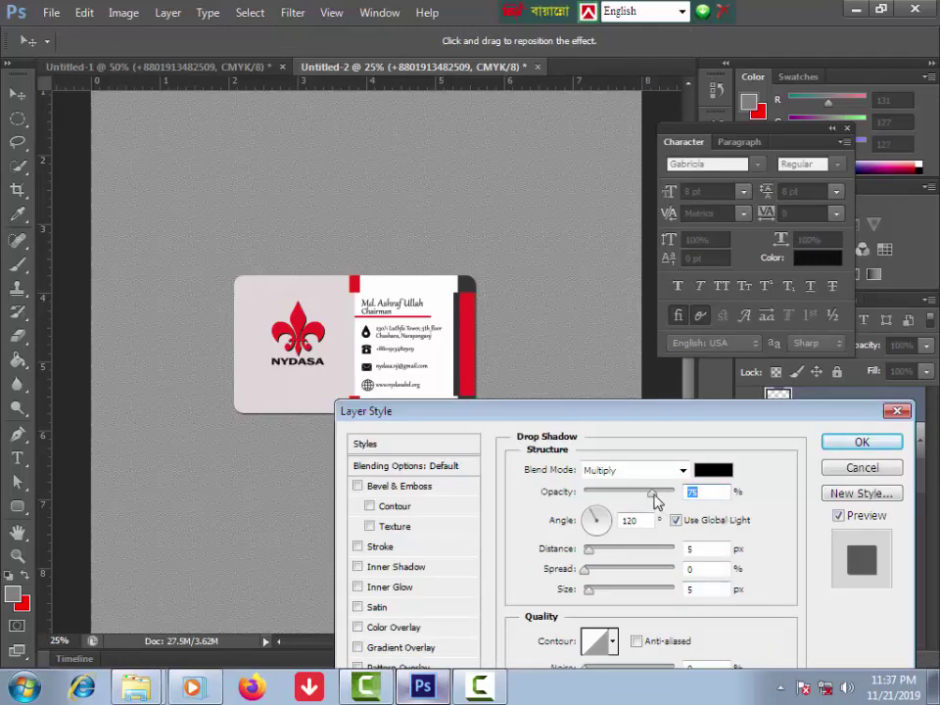
left_click_drag(654, 496, 724, 496)
left_click(697, 553)
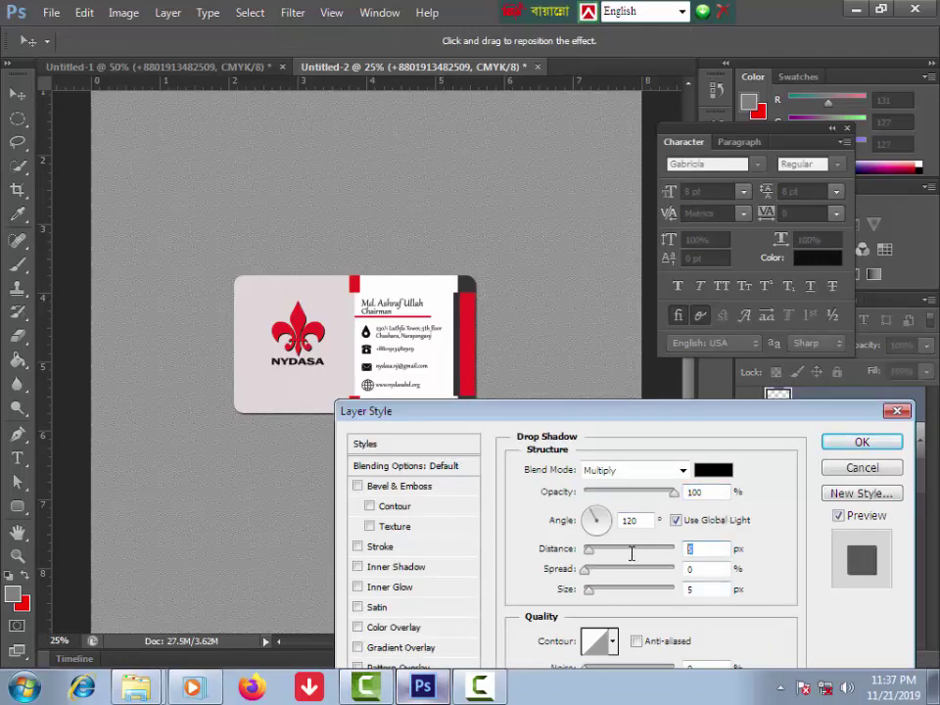
type("1")
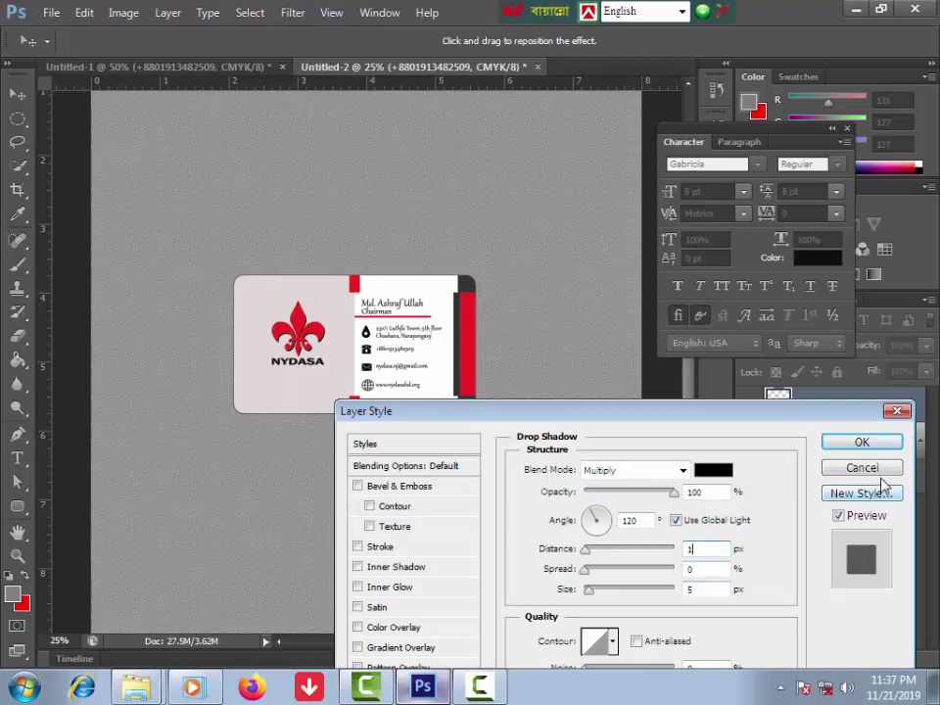
left_click(862, 443)
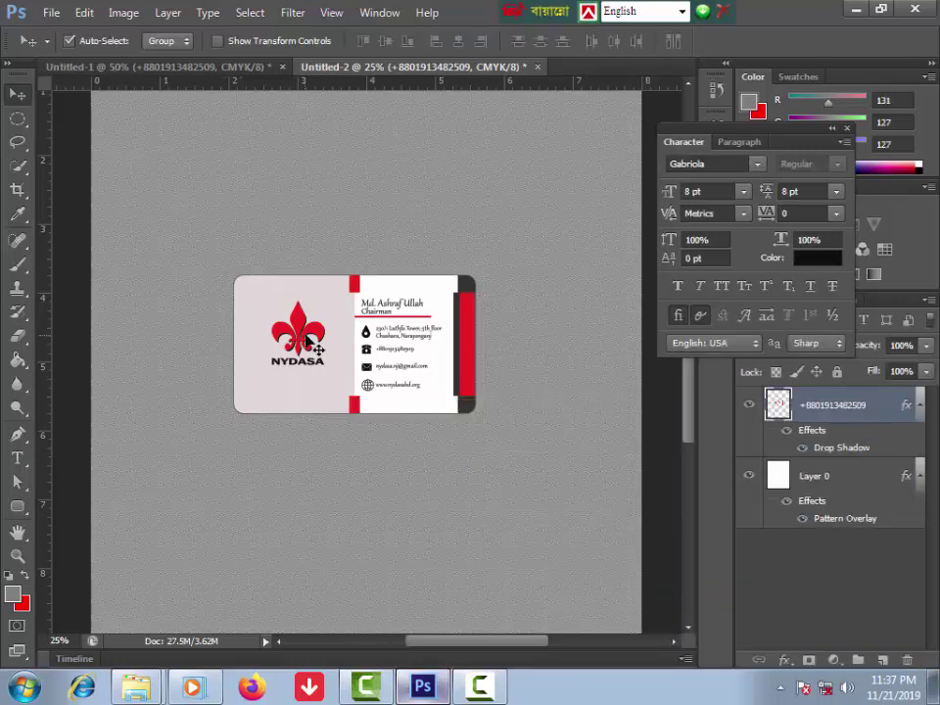
left_click_drag(318, 345, 311, 315)
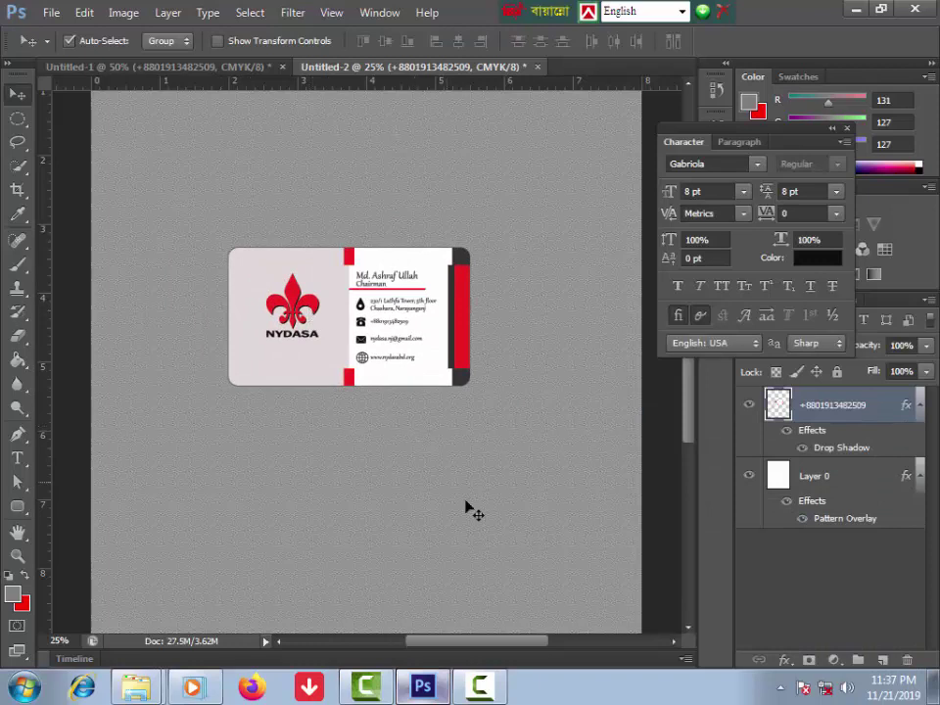
Switch Layer 0's Pattern Overlay to the dark grey vertical-line pattern
left_click(851, 477)
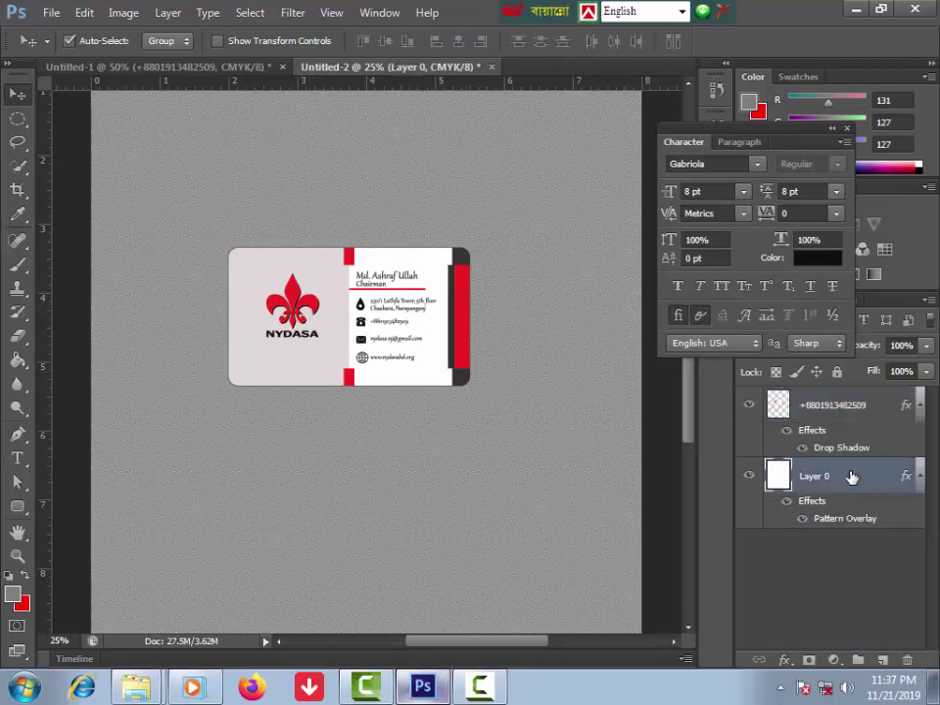
left_click(784, 659)
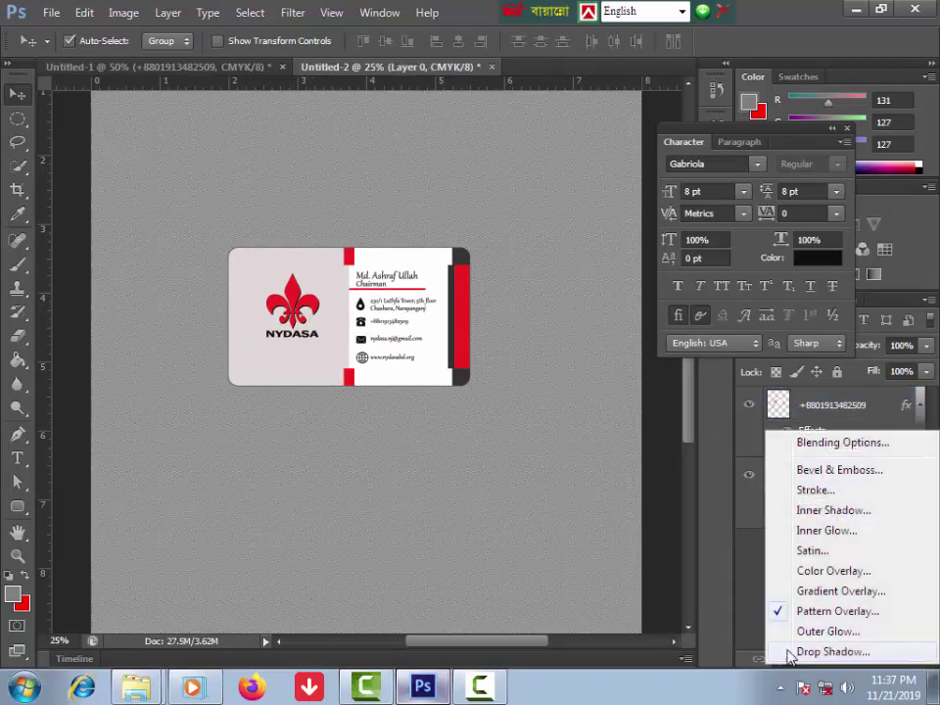
left_click(821, 612)
left_click(642, 534)
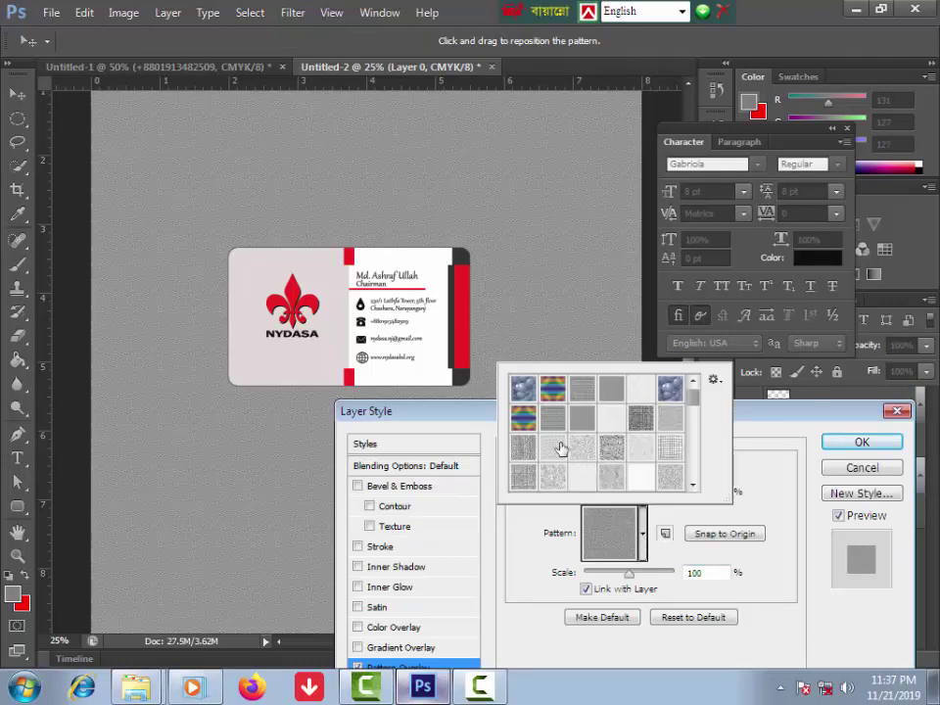
left_click(582, 389)
scroll(548, 450, "down", 3)
left_click(525, 478)
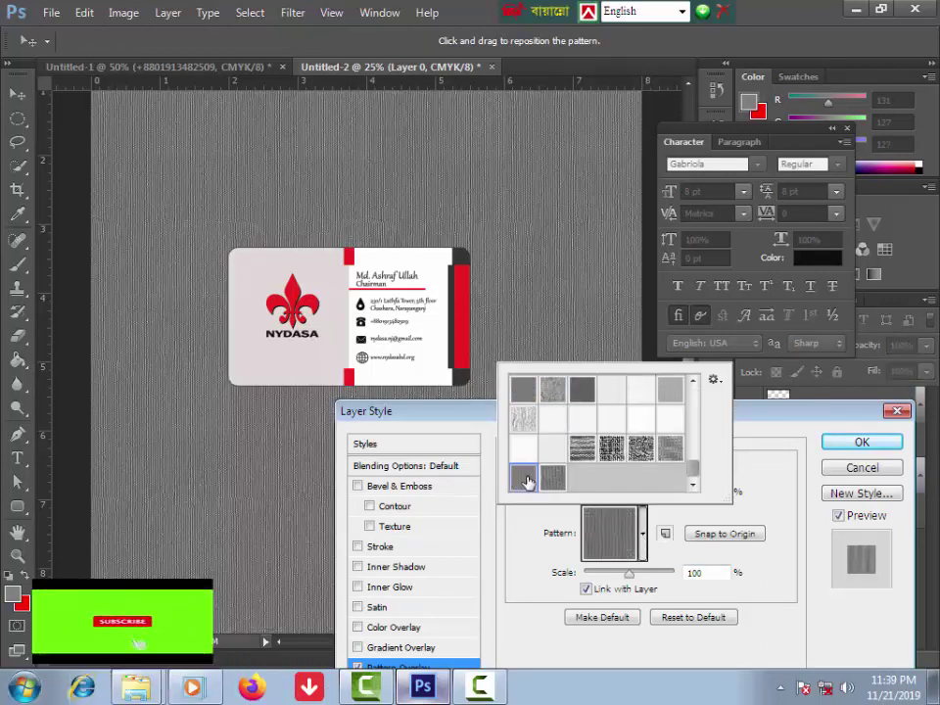
left_click(550, 480)
left_click(534, 479)
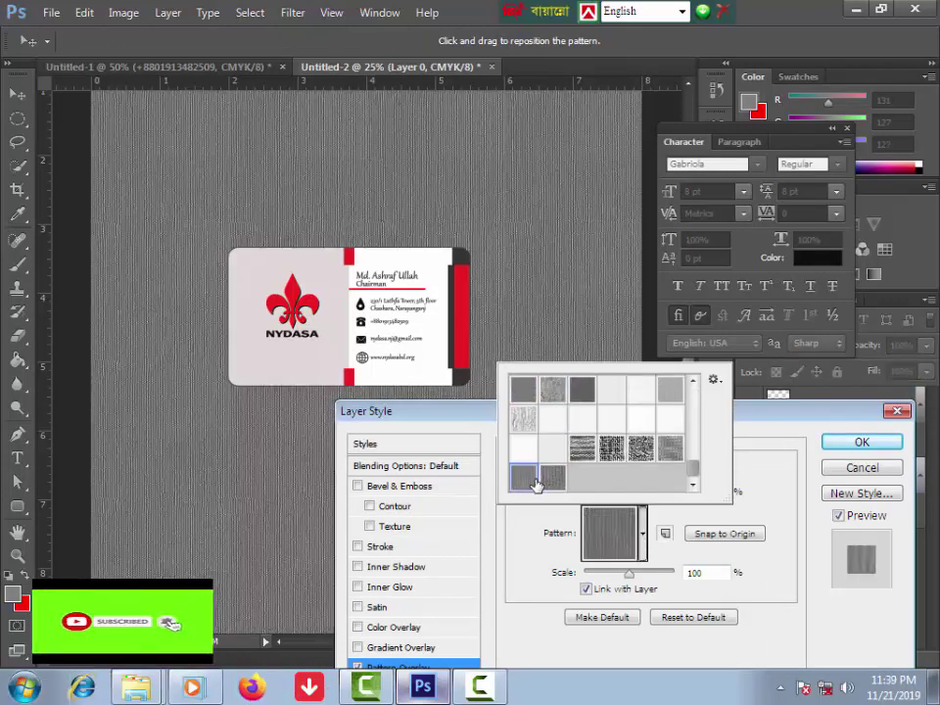
left_click(861, 442)
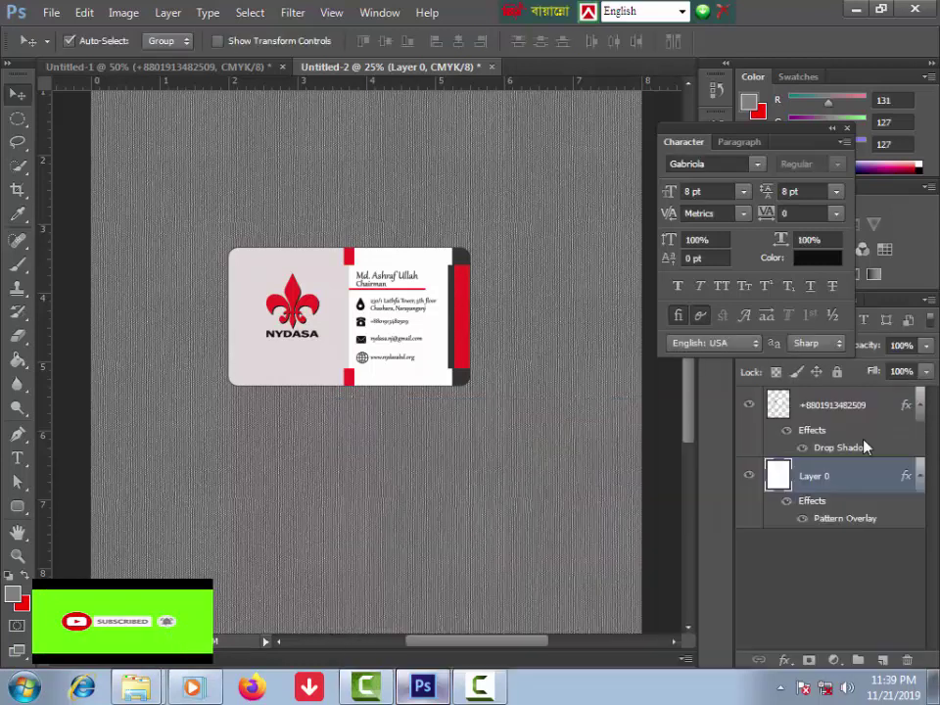
Duplicate the card and rotate the top copy to about 28 degrees
left_click_drag(377, 302, 372, 516)
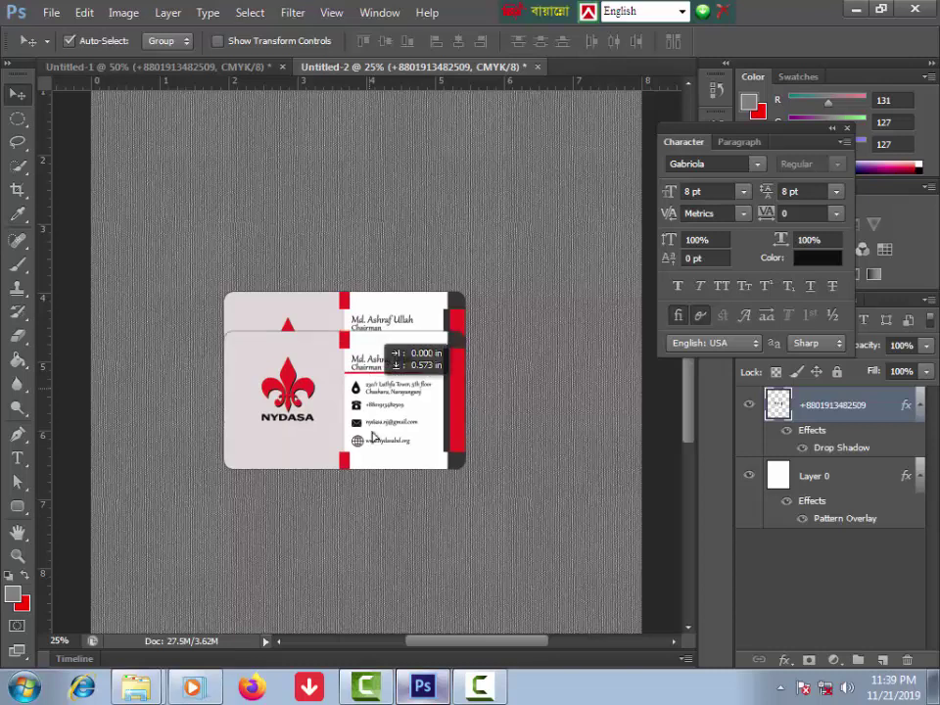
left_click_drag(388, 394, 381, 372)
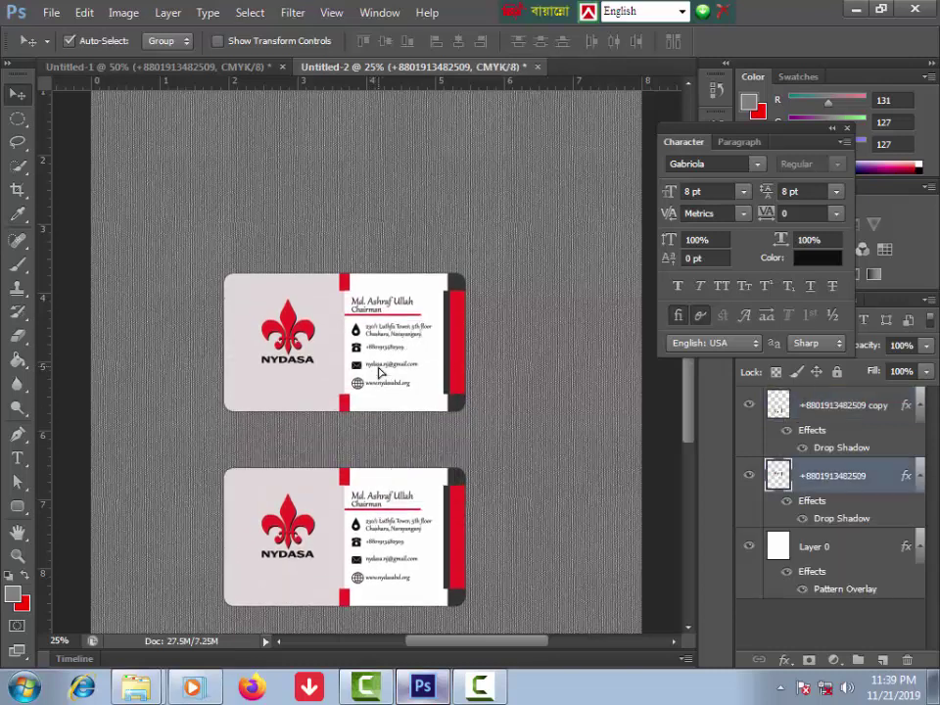
key("ctrl+t")
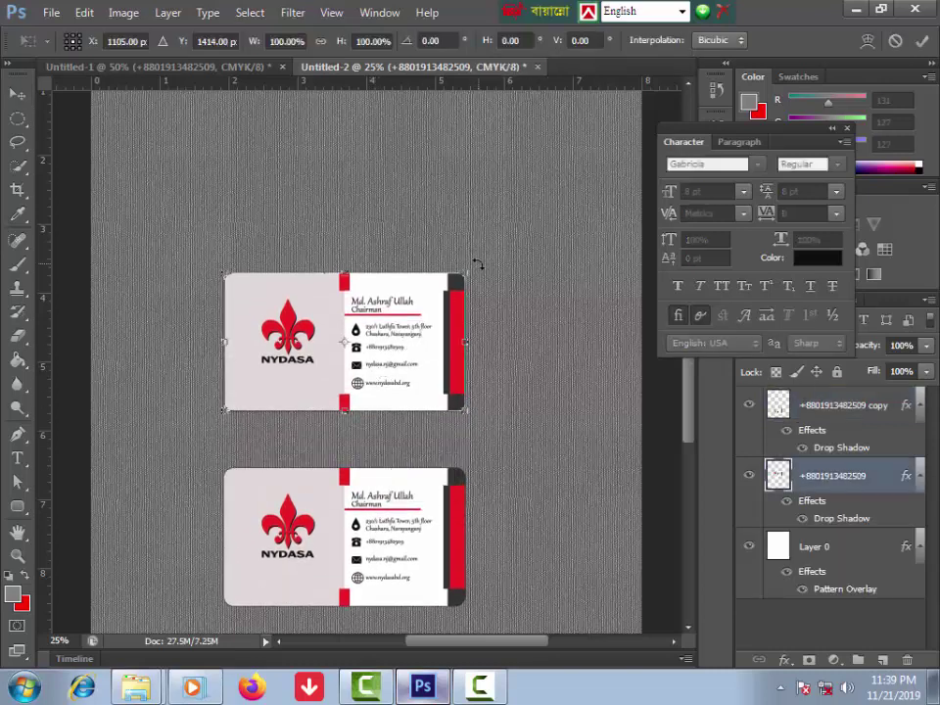
left_click_drag(477, 265, 486, 336)
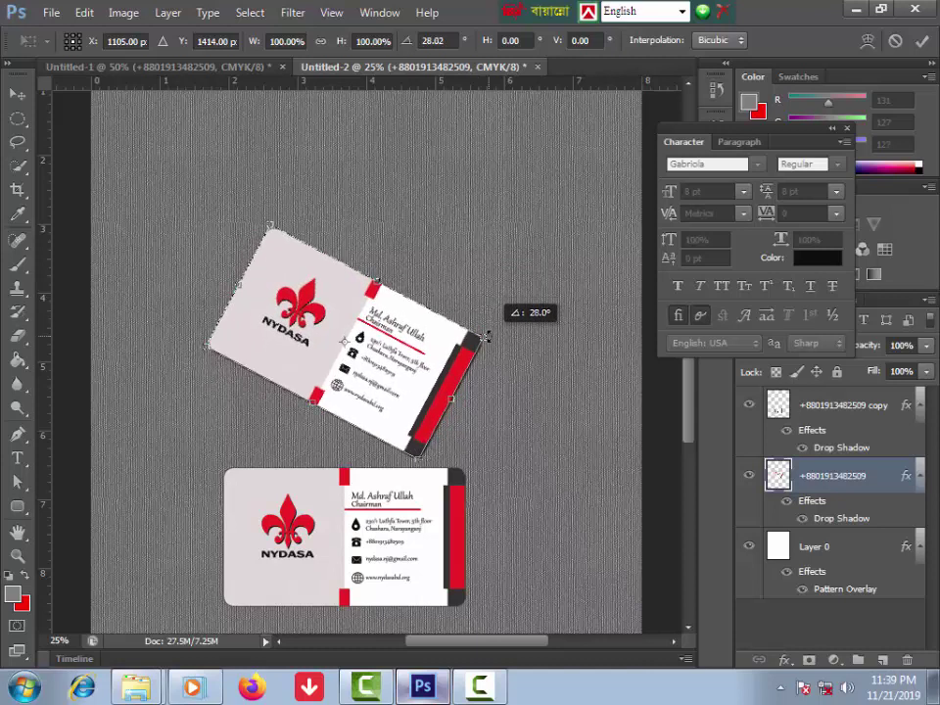
left_click_drag(434, 356, 442, 335)
key("Return")
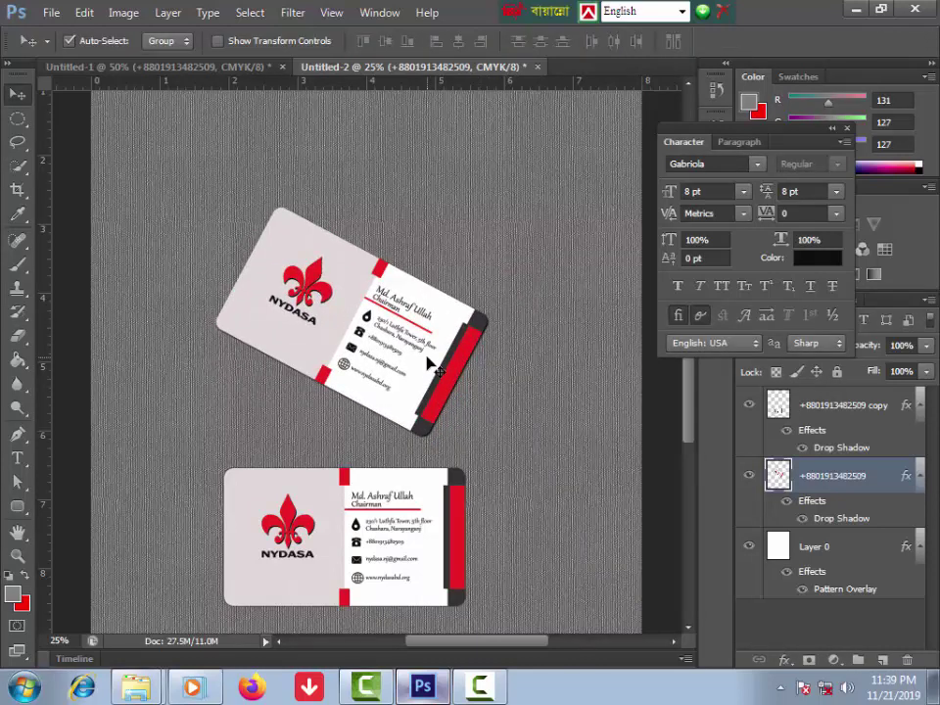
Drag the rotated card's corners inward to distort it into a perspective view
key("ctrl+t")
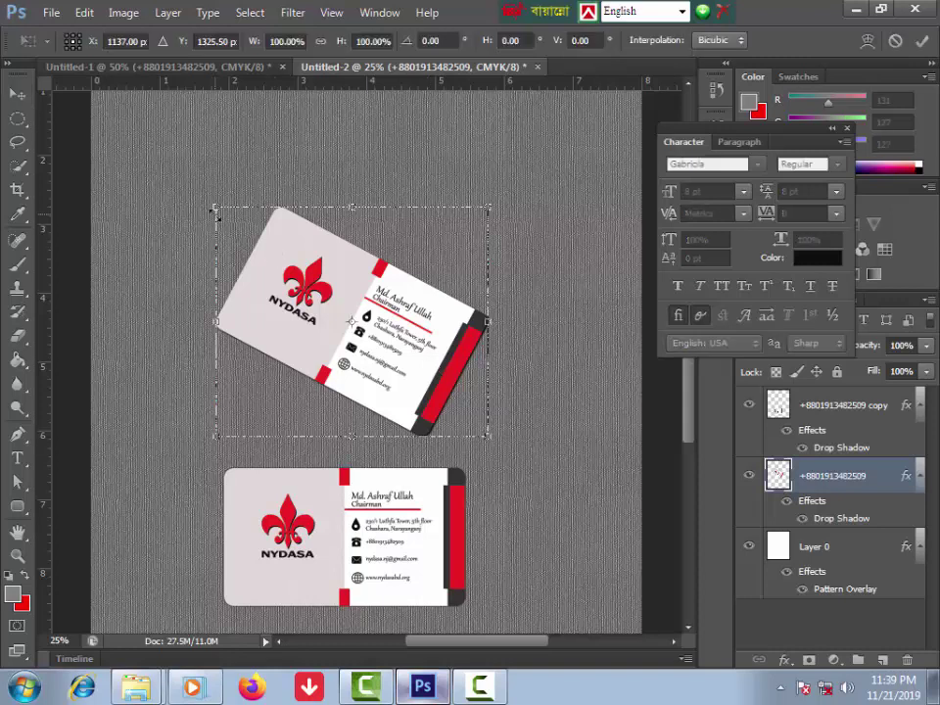
left_click_drag(219, 212, 253, 243)
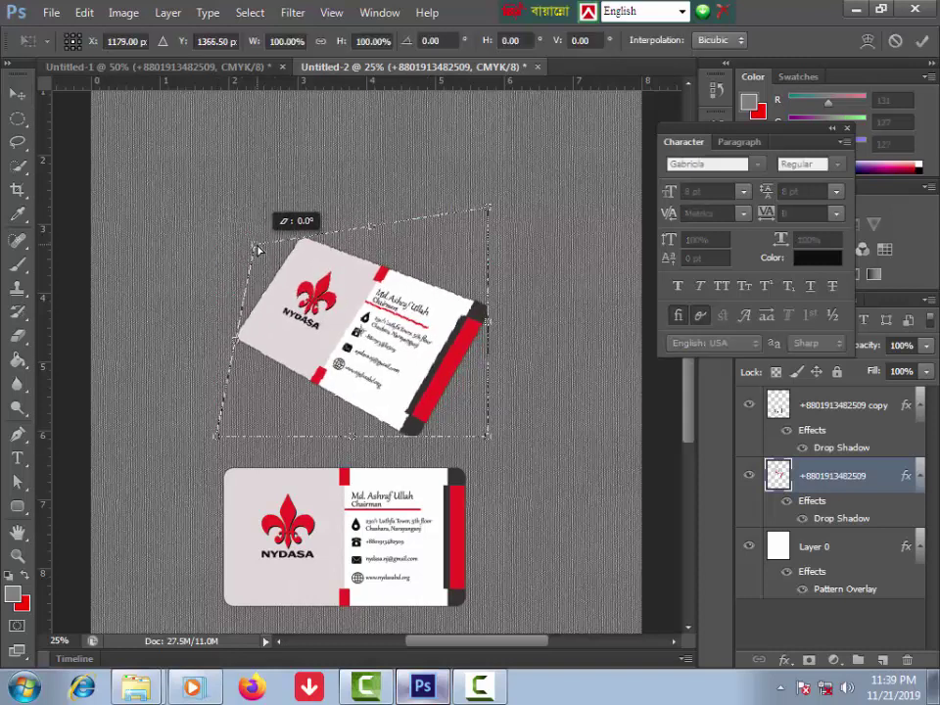
left_click_drag(489, 208, 486, 249)
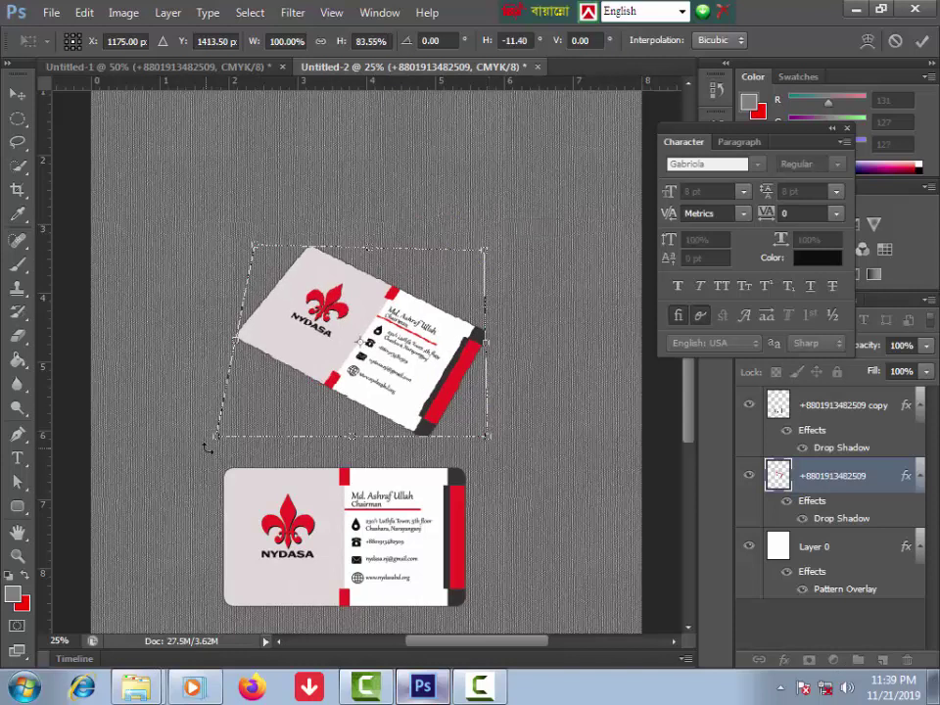
mouse_move(217, 435)
left_mouse_down()
mouse_move(248, 419)
mouse_move(167, 377)
left_mouse_up()
mouse_move(487, 435)
left_mouse_down()
mouse_move(458, 409)
mouse_move(471, 386)
left_mouse_up()
mouse_move(483, 249)
left_mouse_down()
mouse_move(471, 231)
mouse_move(457, 241)
mouse_move(466, 250)
left_mouse_up()
mouse_move(167, 379)
left_mouse_down()
mouse_move(173, 399)
mouse_move(185, 384)
left_mouse_up()
key("Return")
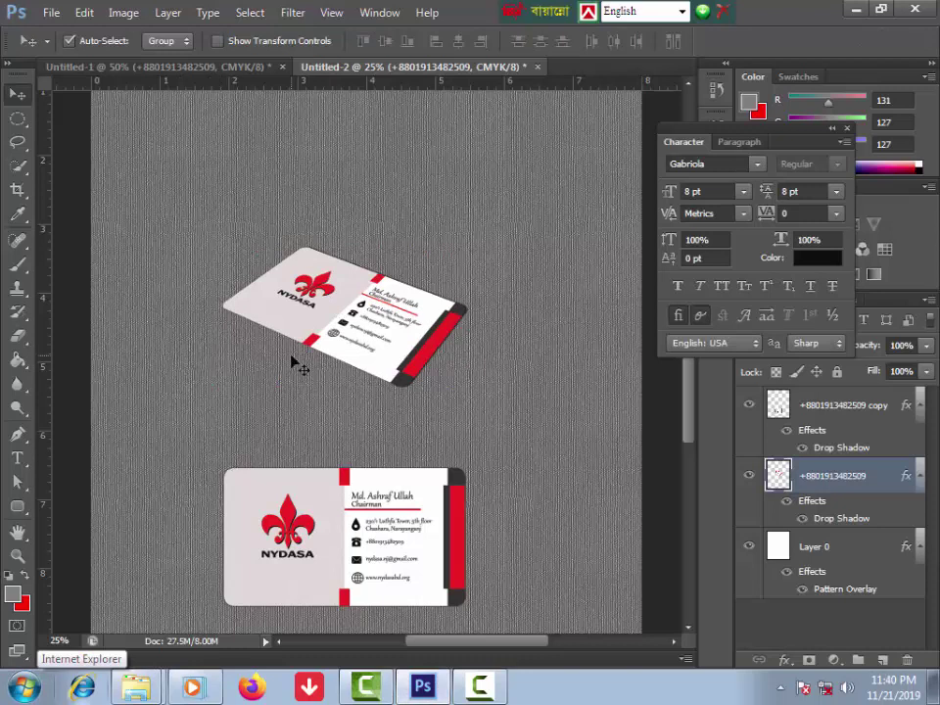
Refine the tilted card's rotation and perspective, then nudge it up and right
key("ctrl+t")
mouse_move(222, 388)
left_mouse_down()
mouse_move(248, 404)
mouse_move(213, 375)
mouse_move(210, 416)
left_mouse_up()
left_click_drag(468, 245, 478, 237)
mouse_move(194, 259)
left_mouse_down()
mouse_move(206, 248)
mouse_move(188, 247)
left_mouse_up()
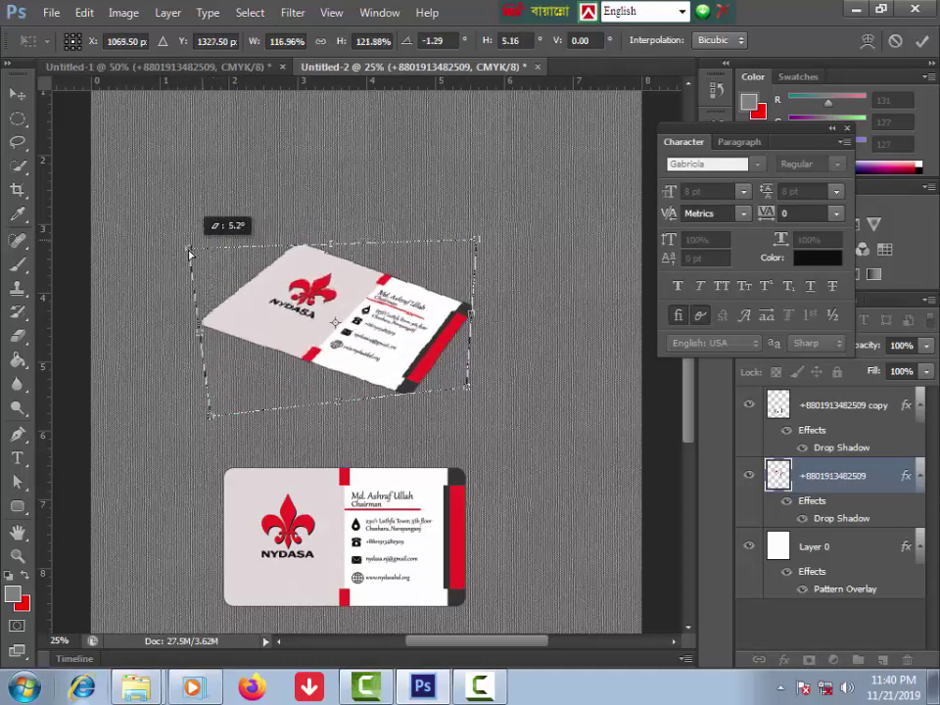
mouse_move(210, 416)
left_mouse_down()
mouse_move(237, 393)
mouse_move(182, 395)
left_mouse_up()
left_click_drag(297, 408, 470, 370)
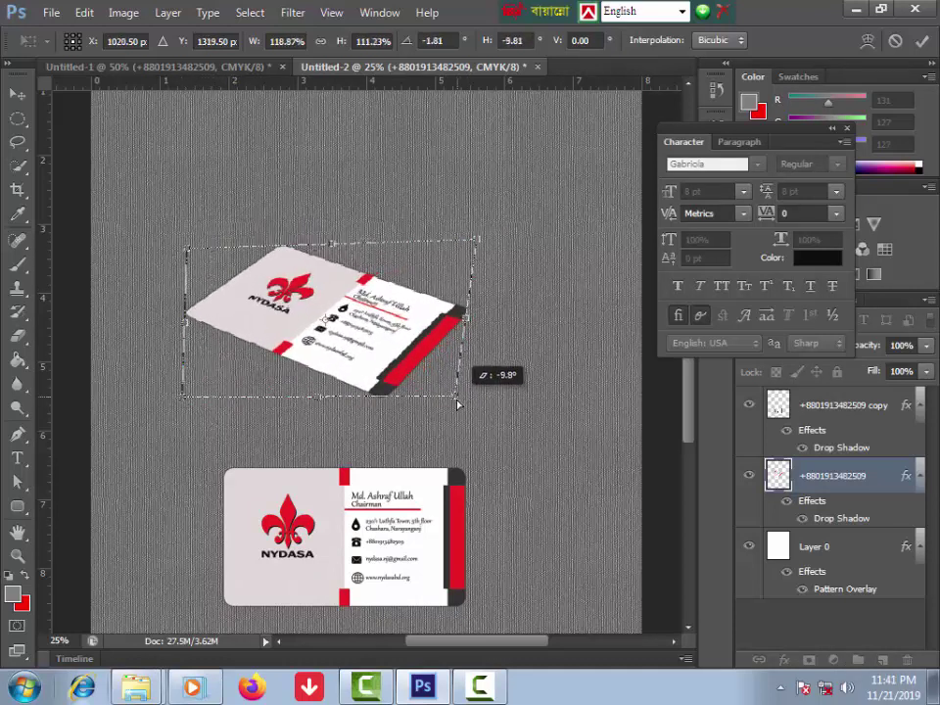
key("Return")
left_click_drag(409, 346, 428, 338)
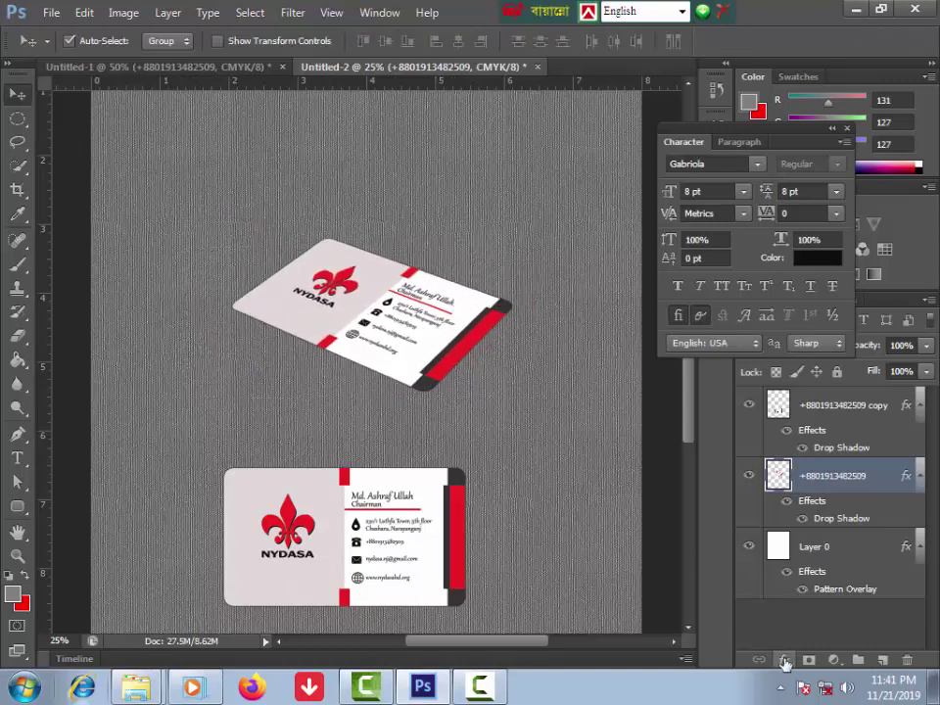
left_click(785, 660)
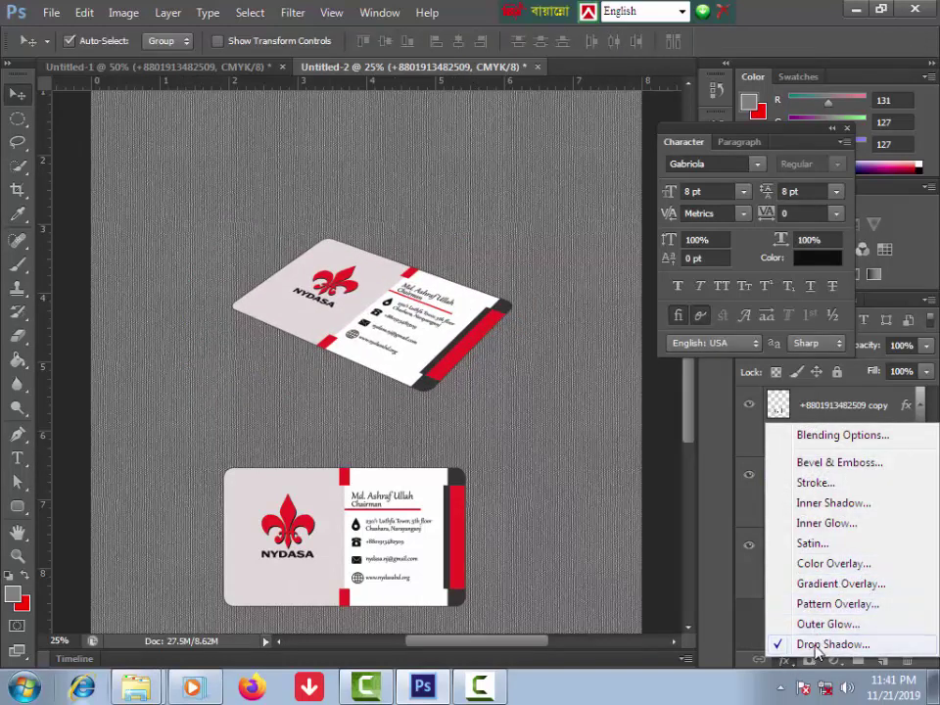
left_click(820, 644)
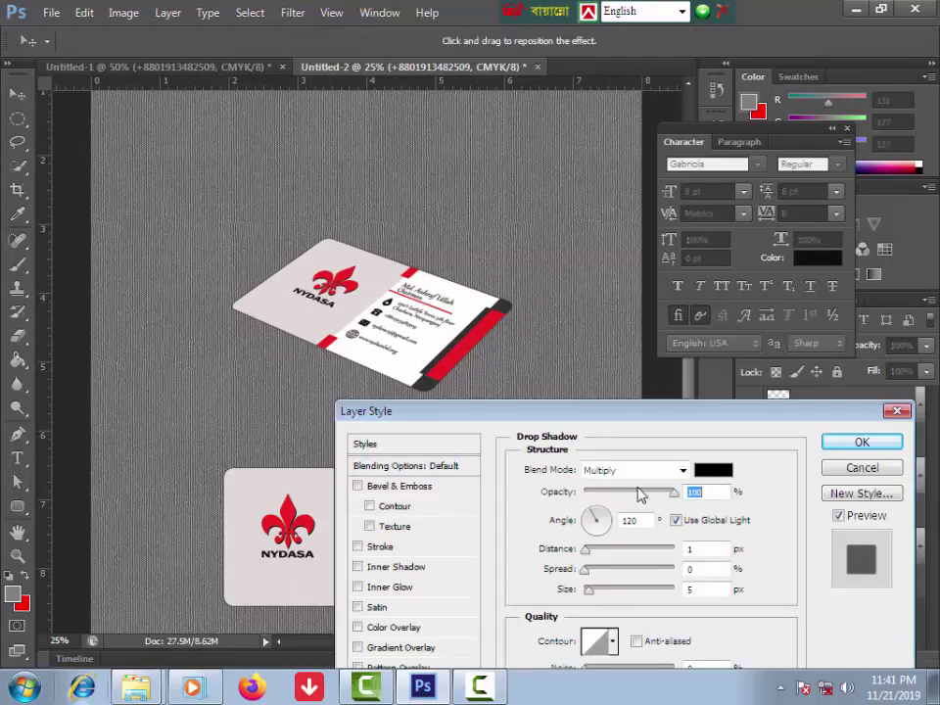
left_click(600, 521)
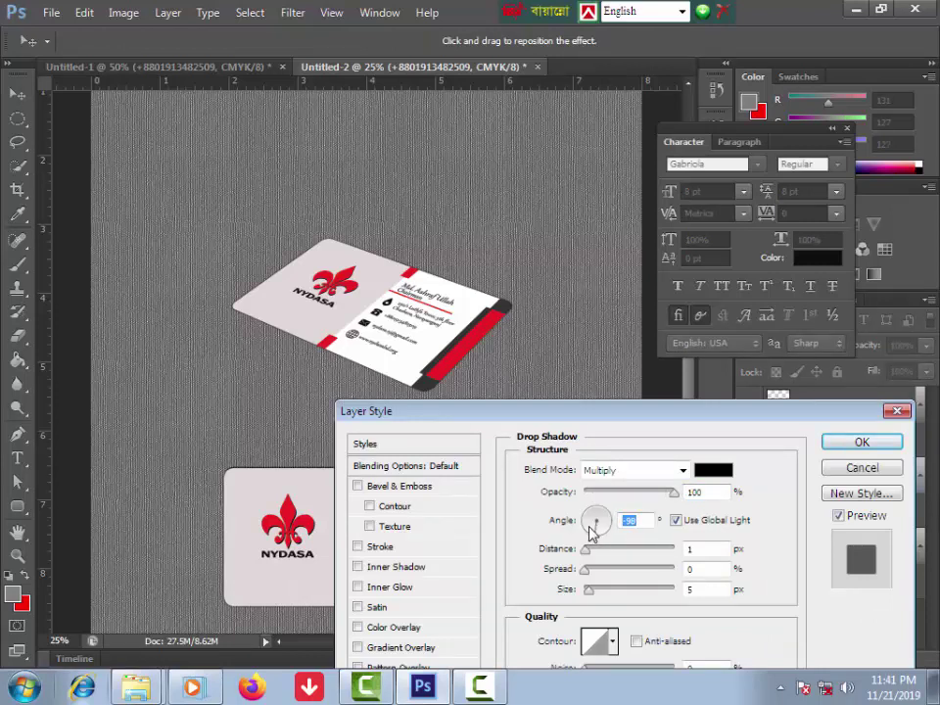
left_click_drag(518, 417, 470, 397)
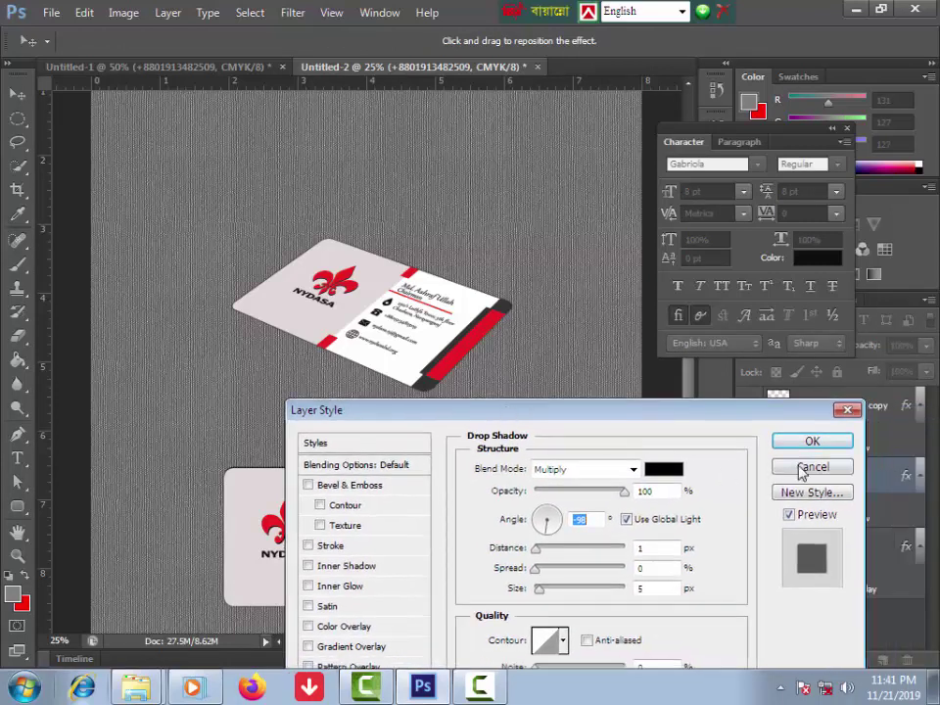
left_click(813, 421)
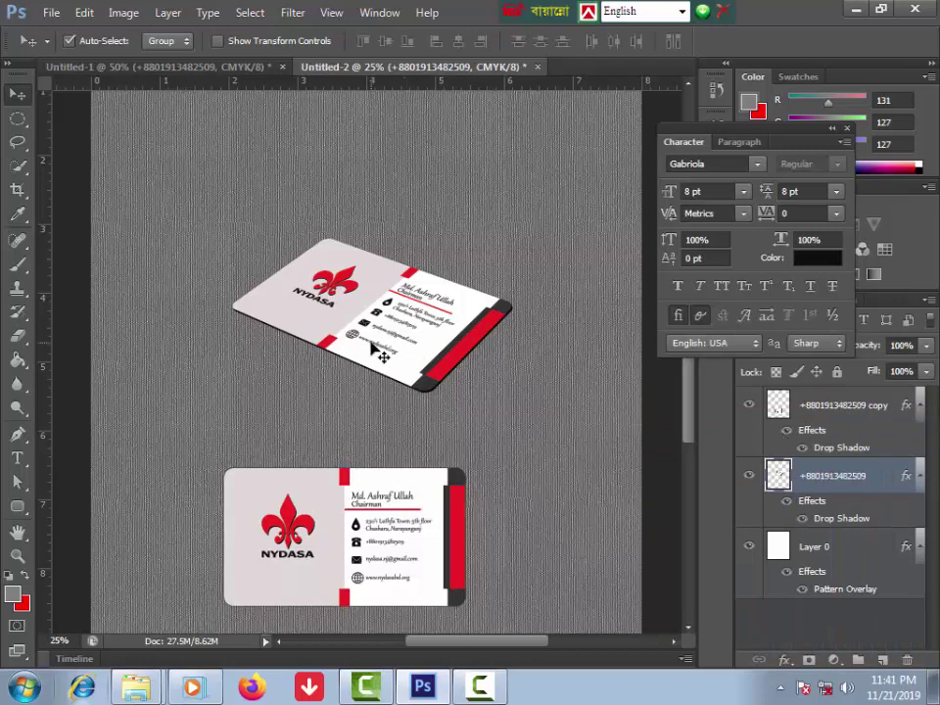
Try stacking several offset copies of the tilted card, then undo them
left_click_drag(376, 356, 385, 352)
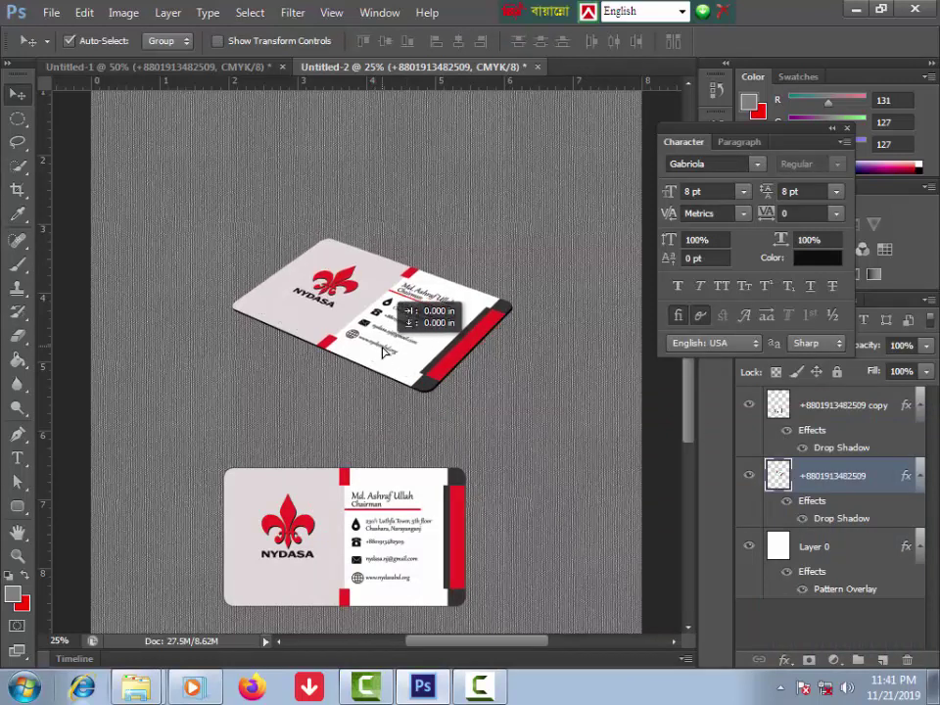
left_click_drag(383, 351, 379, 353)
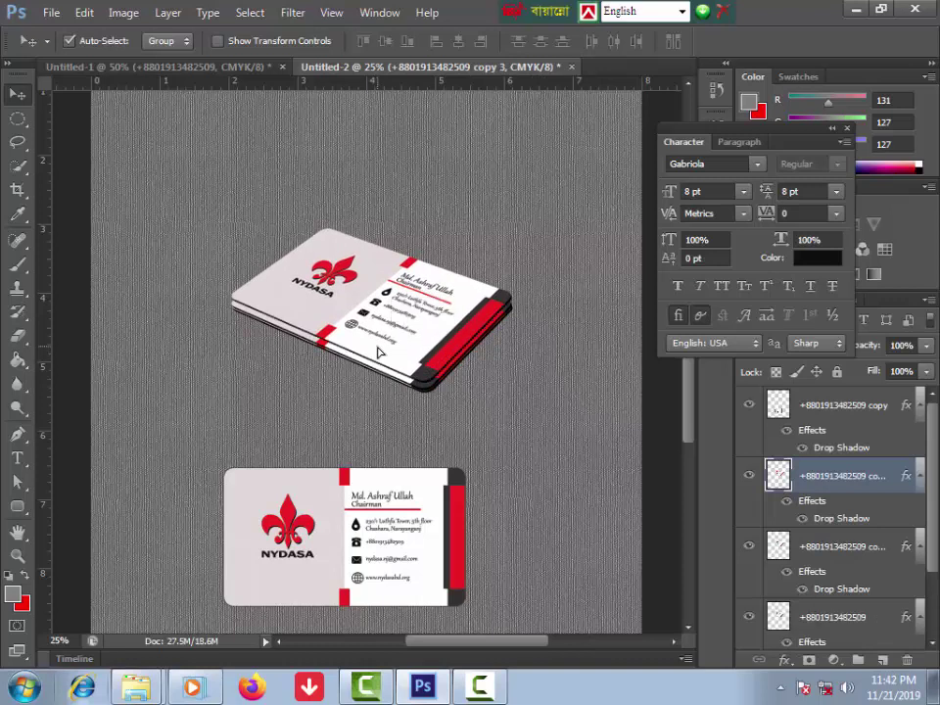
key("Down")
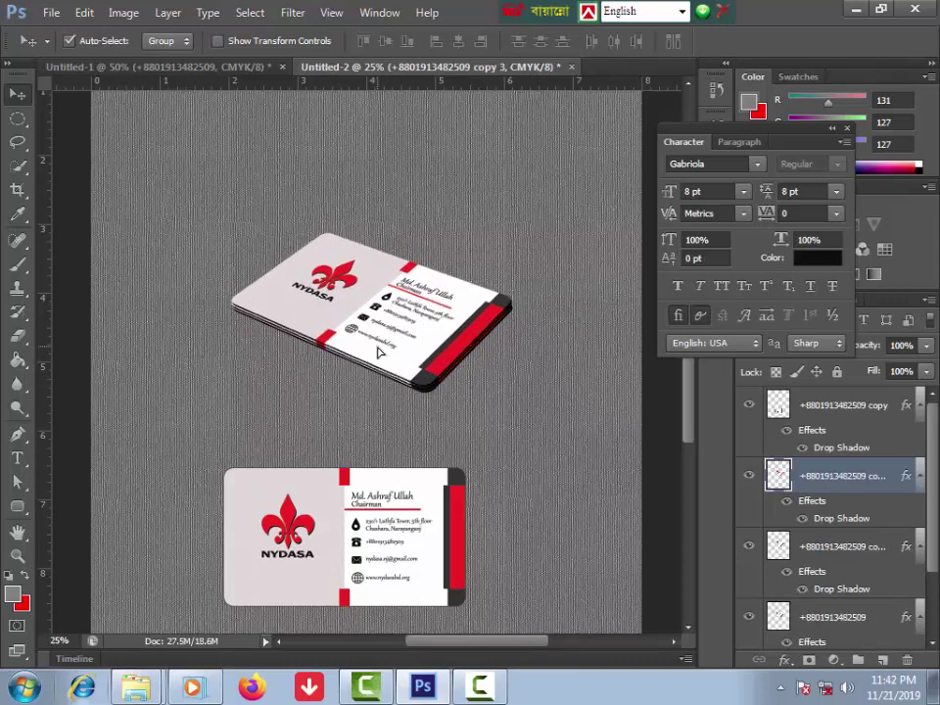
left_click_drag(379, 352, 389, 345)
key("alt+Up")
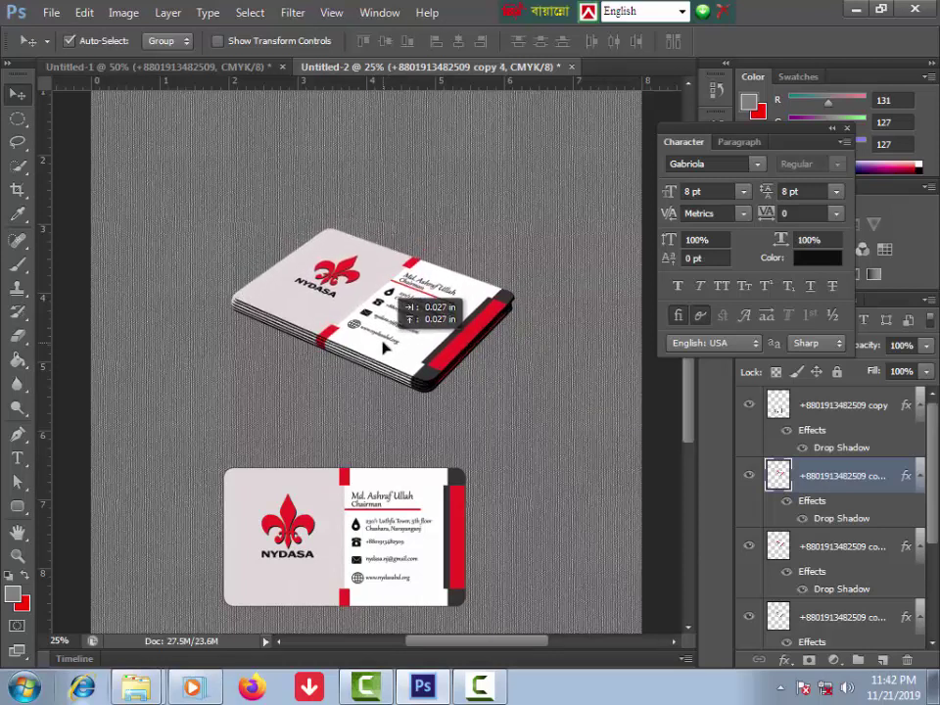
key("alt+Up")
key("alt+Up")
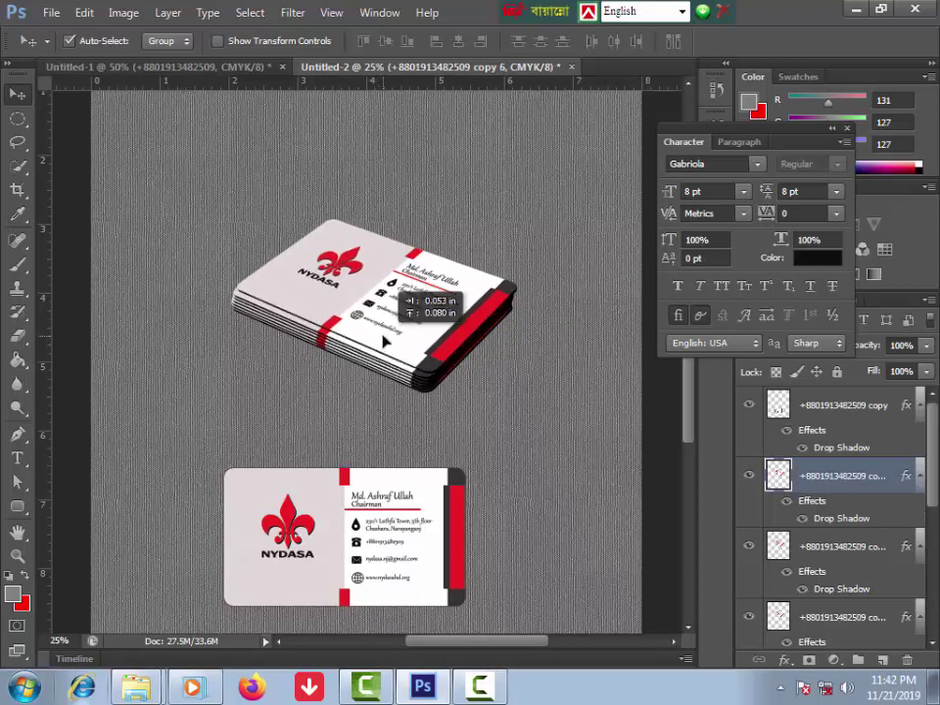
key("alt+Up")
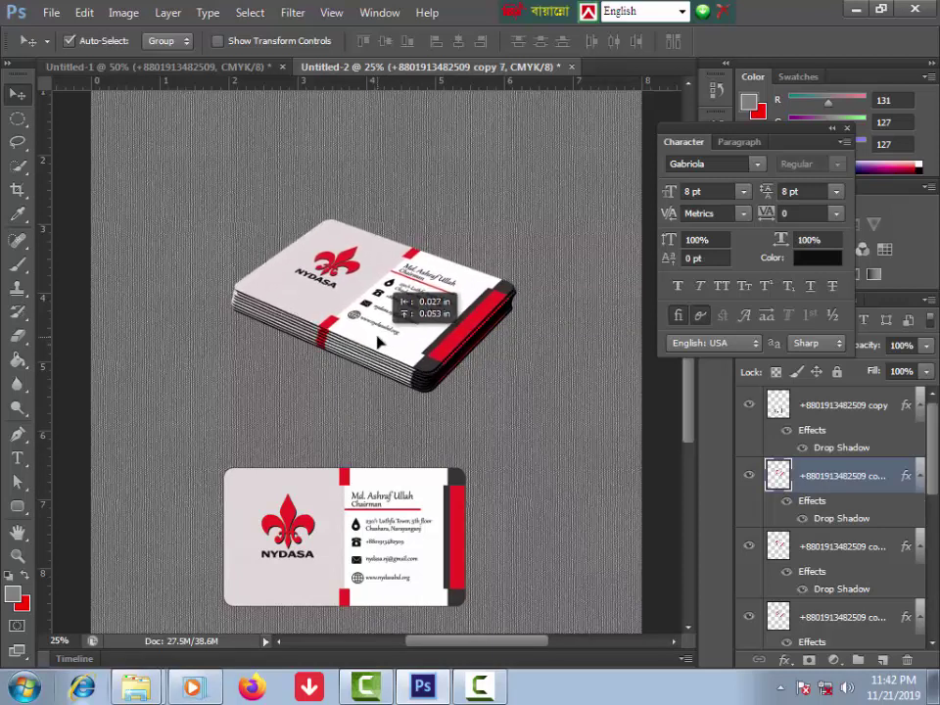
key("alt+Up")
key("alt+Up")
left_click_drag(383, 336, 399, 336)
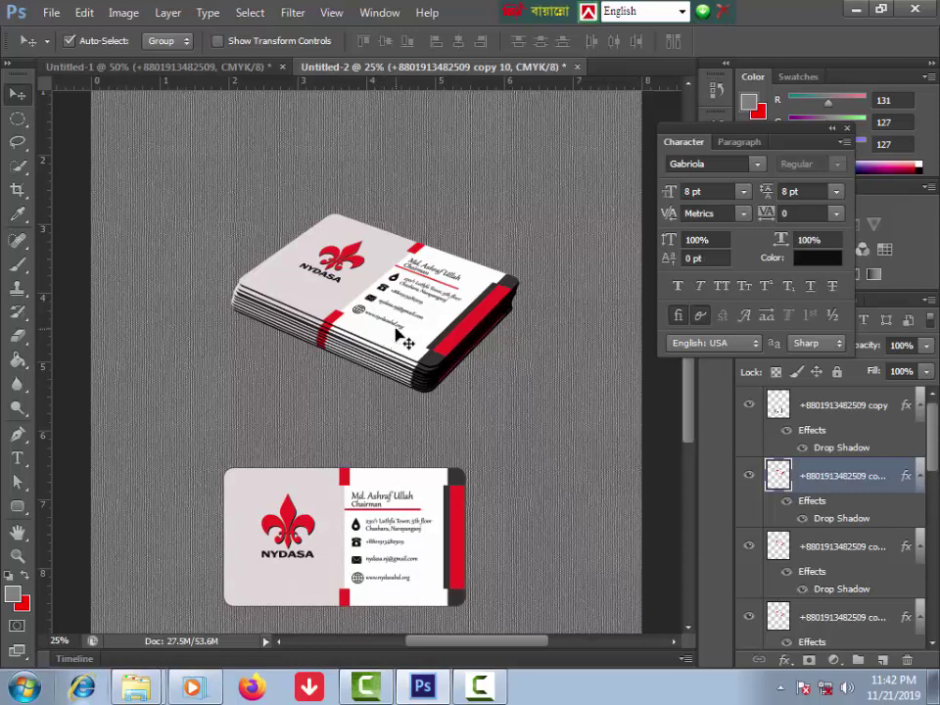
key("ctrl+alt+z")
key("ctrl+alt+z")
key("ctrl+alt+z")
key("ctrl+alt+z")
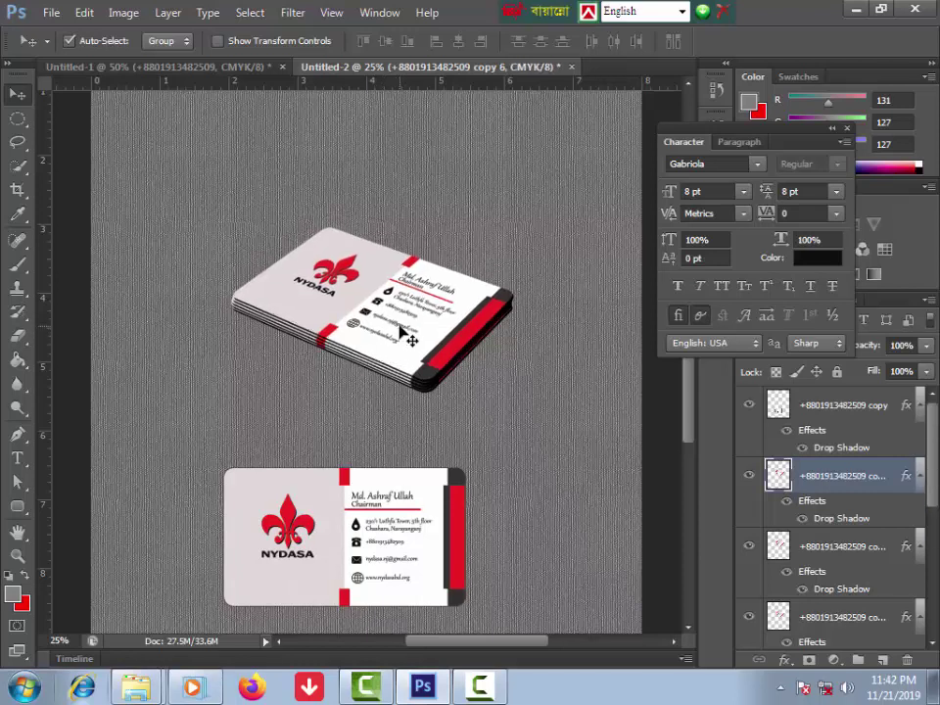
key("ctrl+alt+z")
key("ctrl+alt+z")
key("ctrl+alt+z")
key("ctrl+alt+z")
key("ctrl+alt+z")
Set the drop shadow distance to 4, duplicate the card upward into a stack, and raise the flat card
left_click(782, 660)
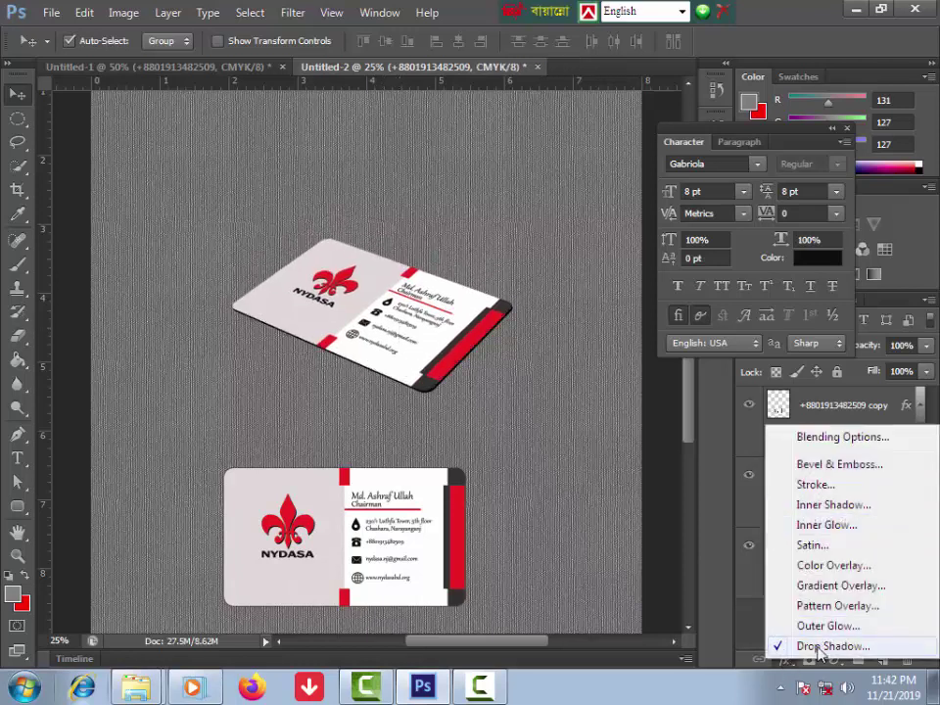
left_click(789, 677)
double_click(658, 548)
type("4")
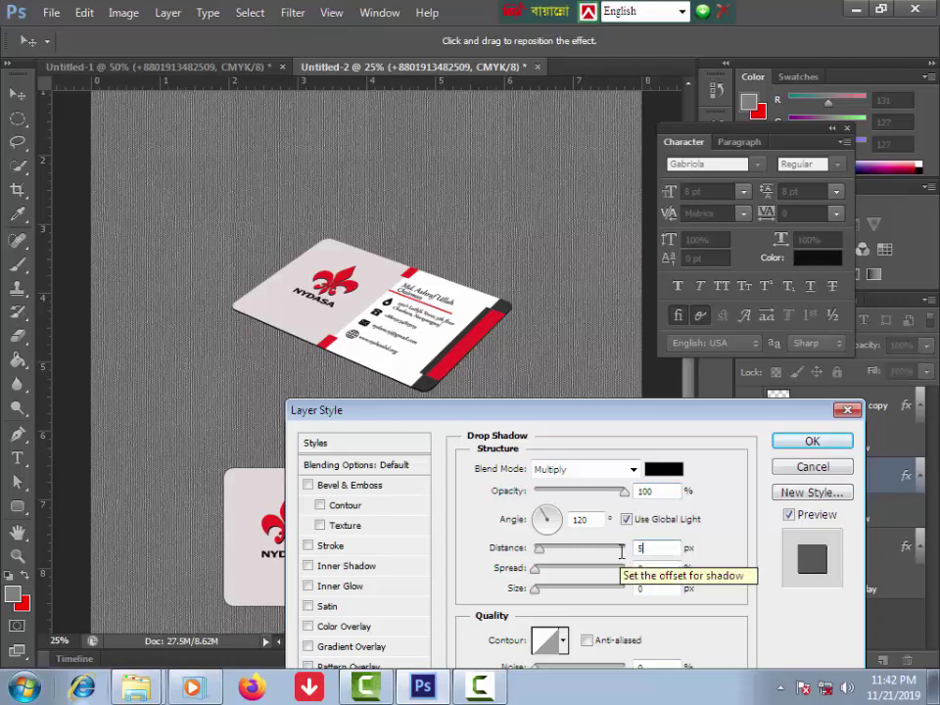
key("Return")
left_click(382, 358)
left_click_drag(382, 358, 392, 319)
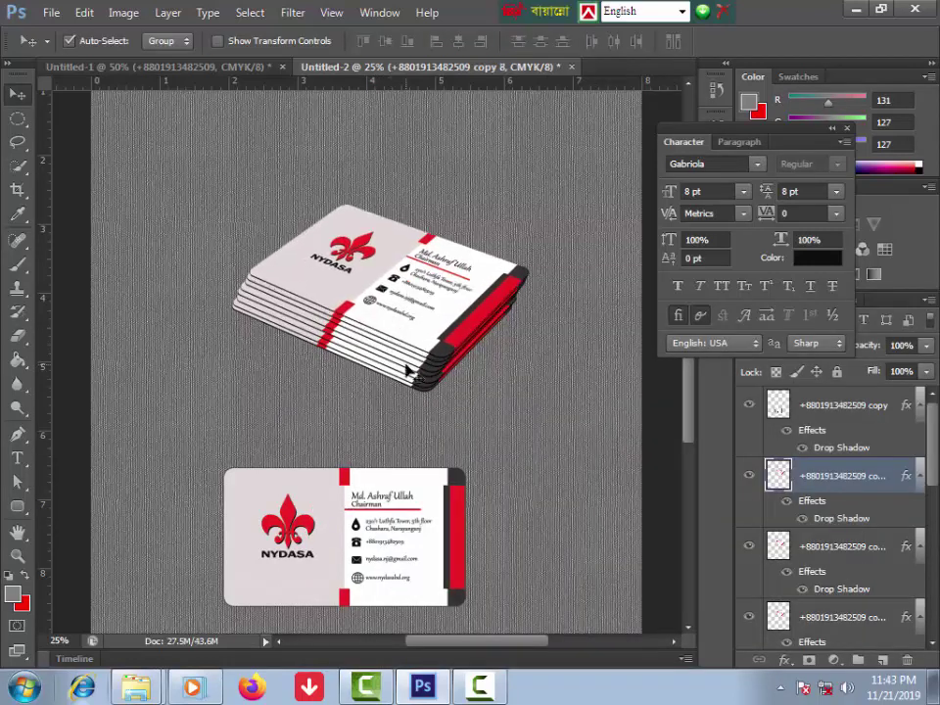
left_click_drag(319, 518, 365, 451)
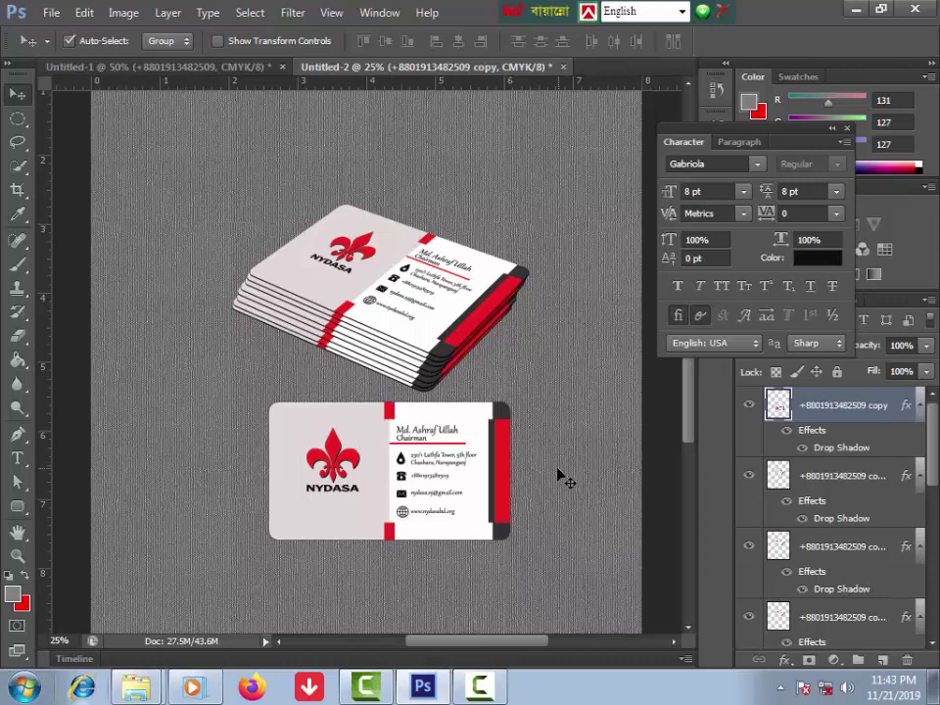
Shift the flat card slightly left and down, centred beneath the pile
left_click_drag(446, 482, 401, 497)
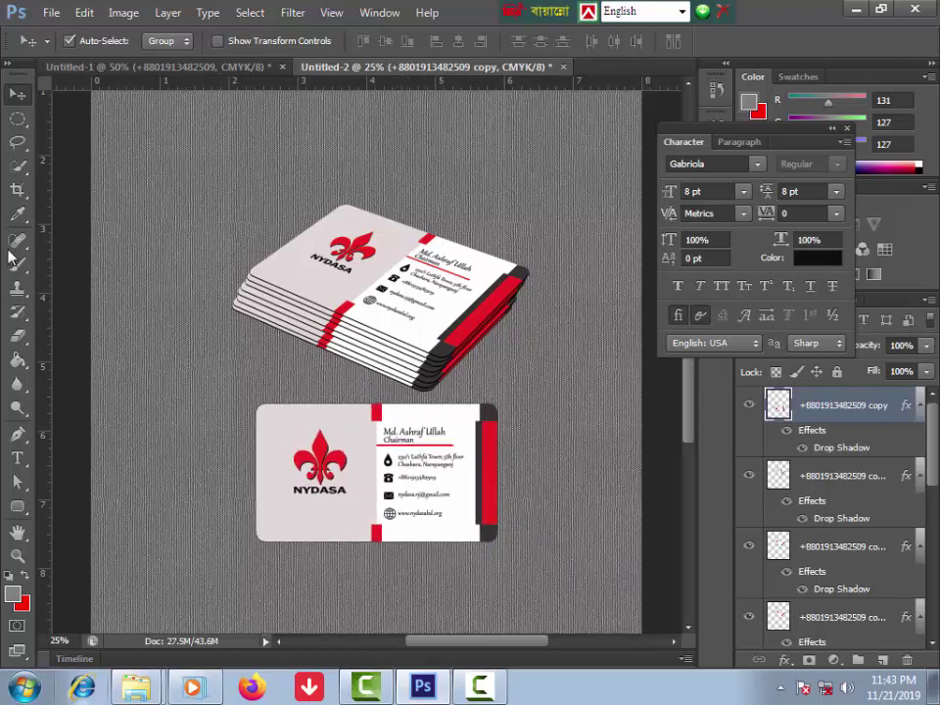
left_click(18, 189)
Crop the canvas tightly around both cards, then nudge the top card slightly right
left_click_drag(203, 176, 557, 561)
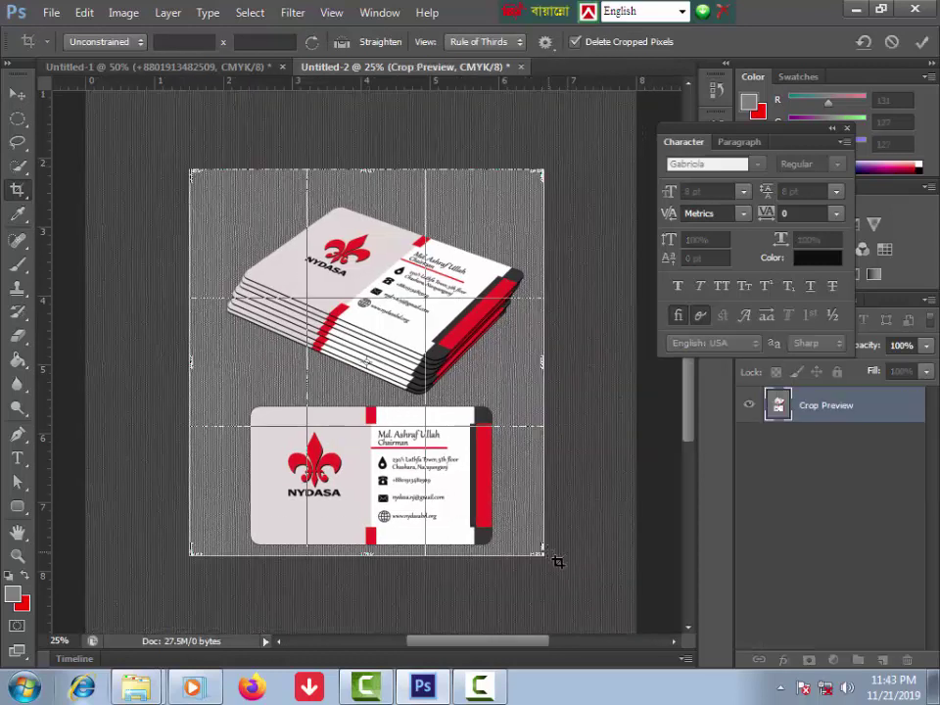
key("Return")
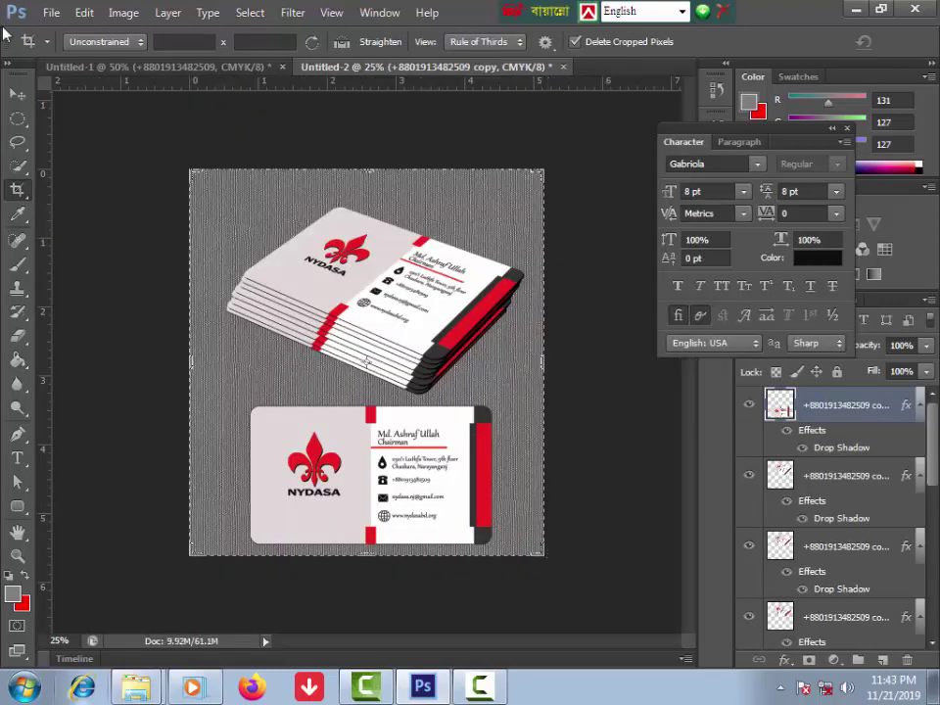
left_click(19, 95)
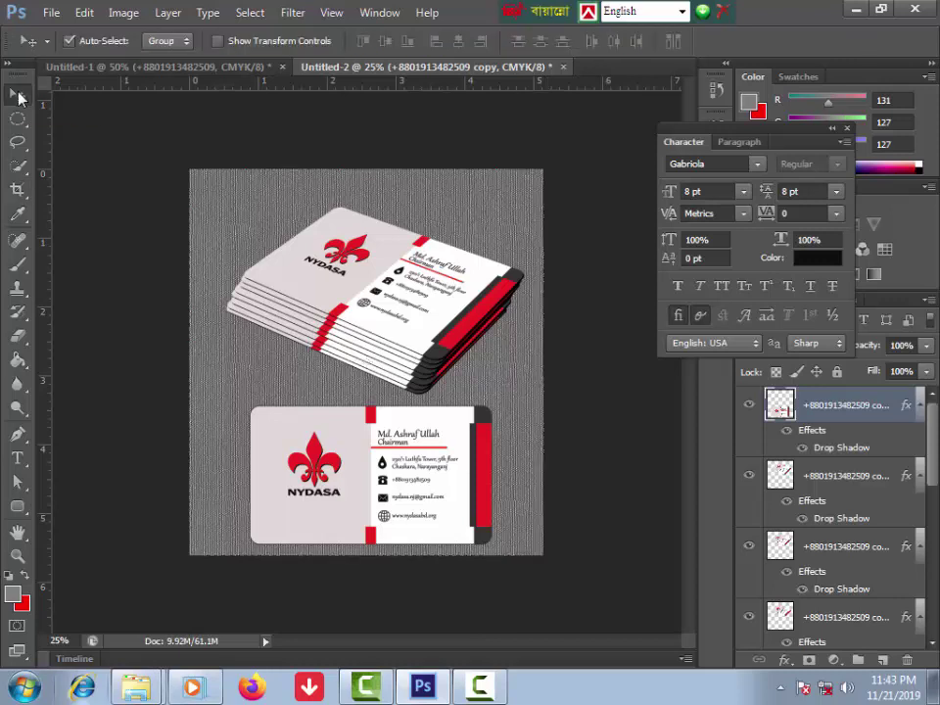
left_click_drag(416, 310, 424, 308)
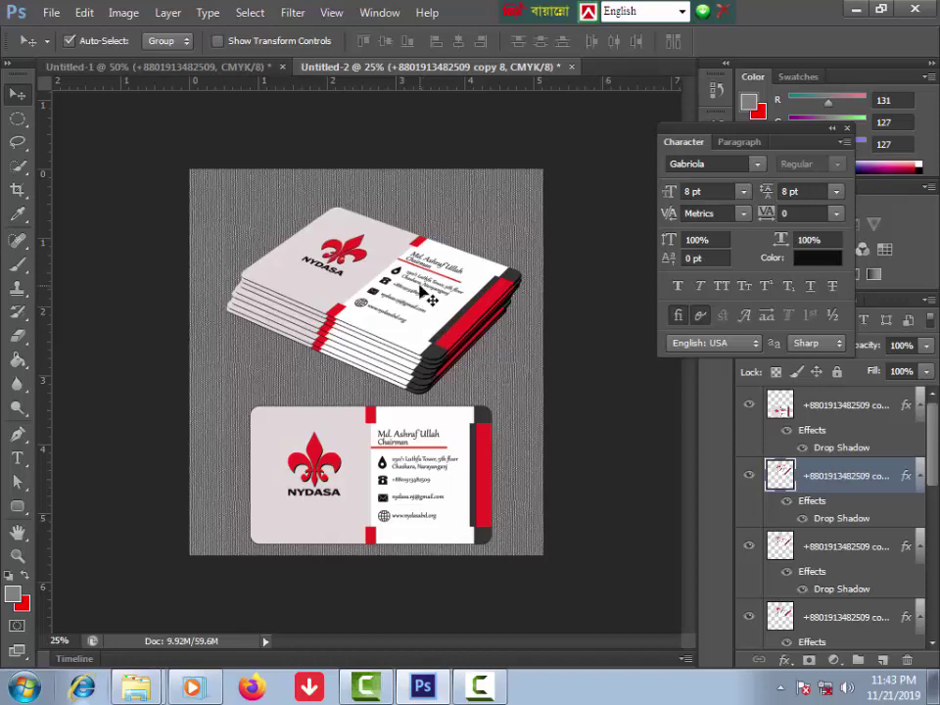
Bring up the Camtasia Recorder controls over Photoshop to stop the recording
left_click(480, 691)
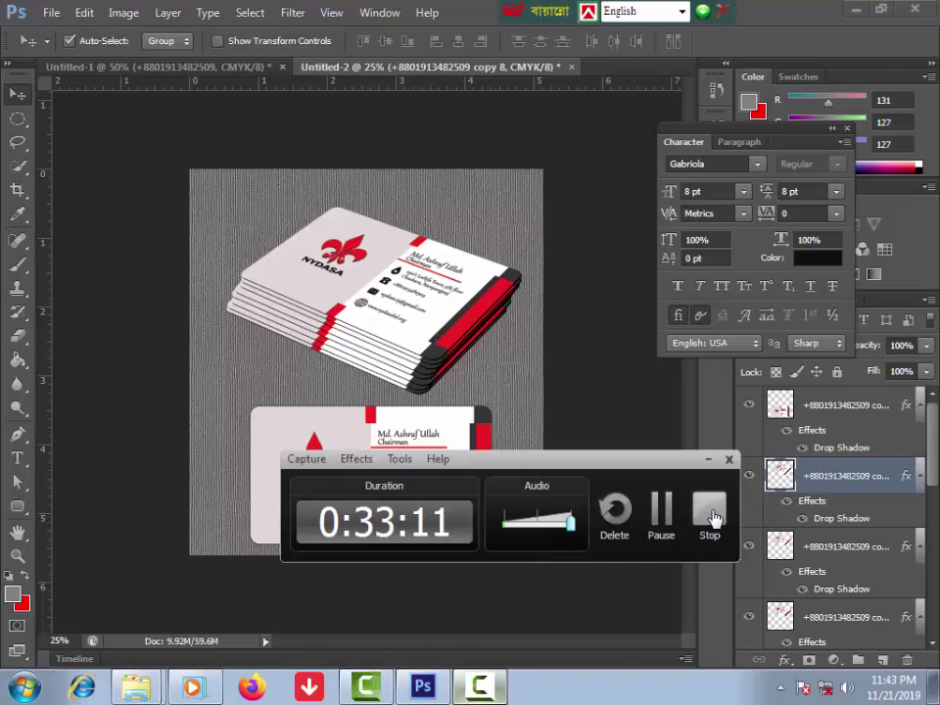